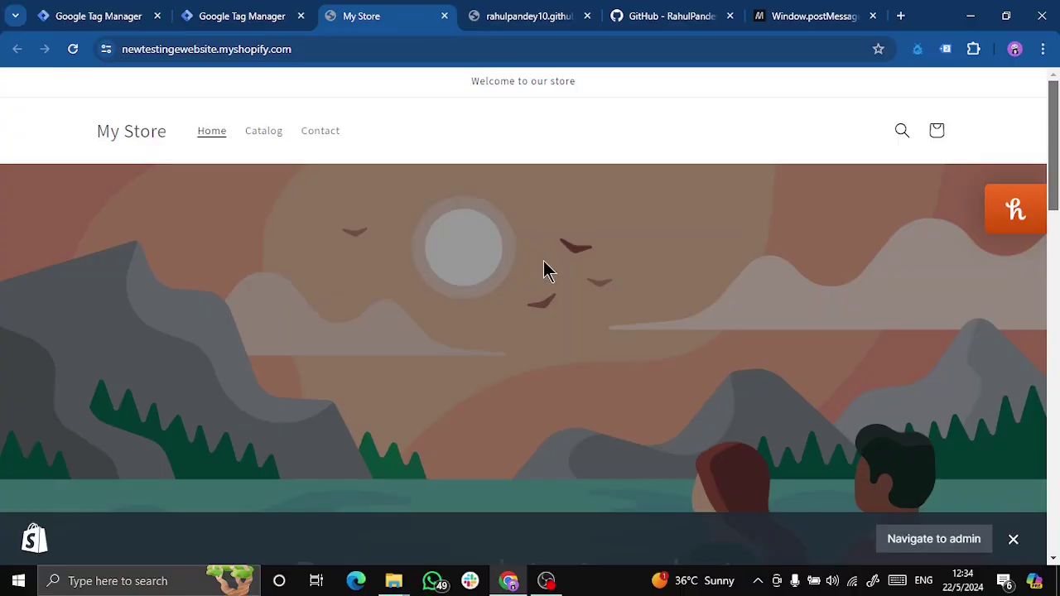
# Find the iframe embedded on the store's home page and view its frame source.
pyautogui.scroll(-2, 526, 277)
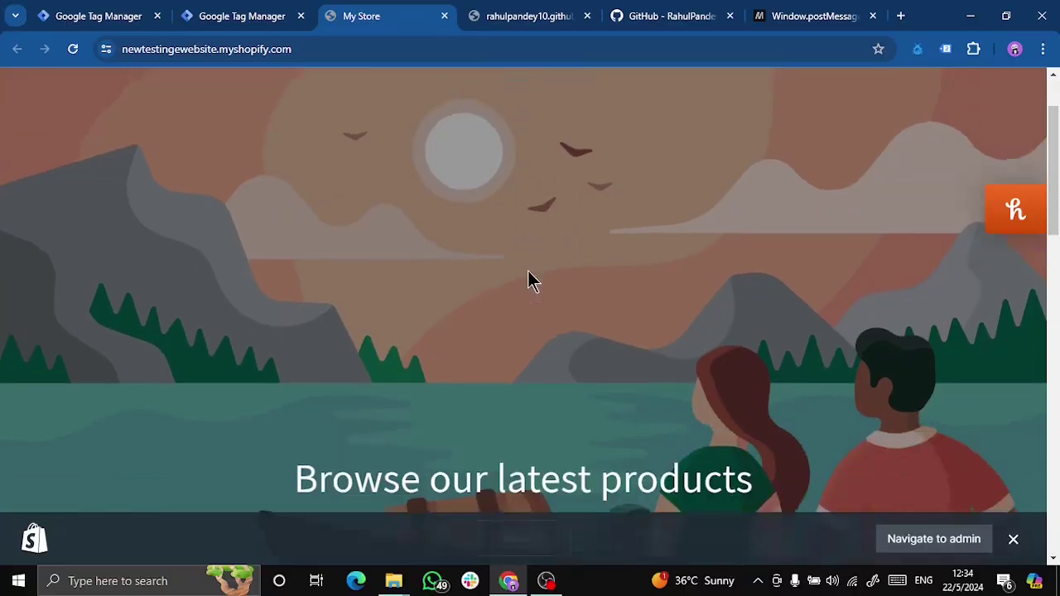
pyautogui.scroll(-10, 528, 270)
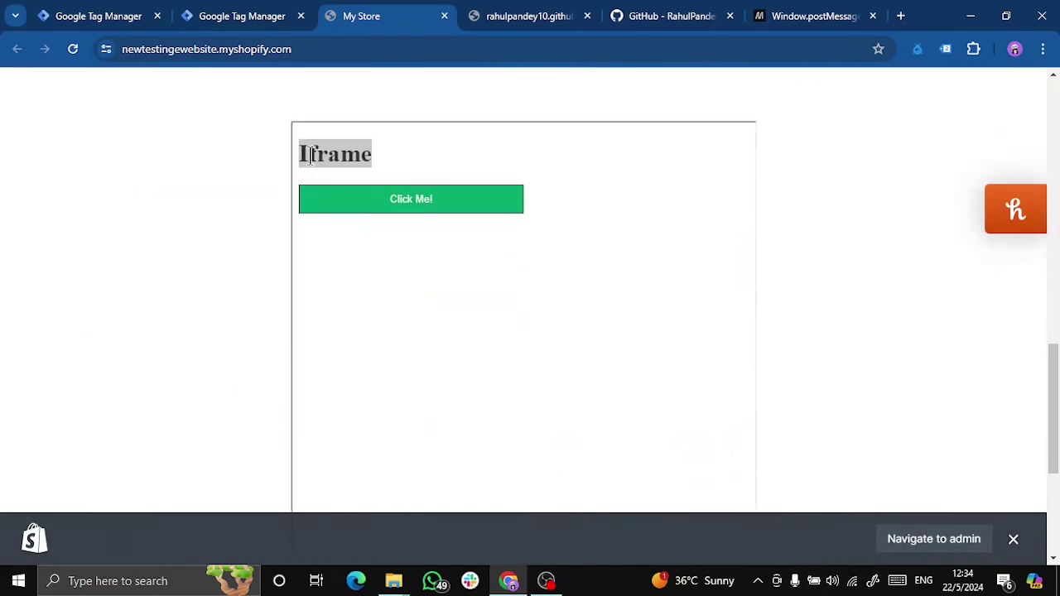
pyautogui.click(309, 156)
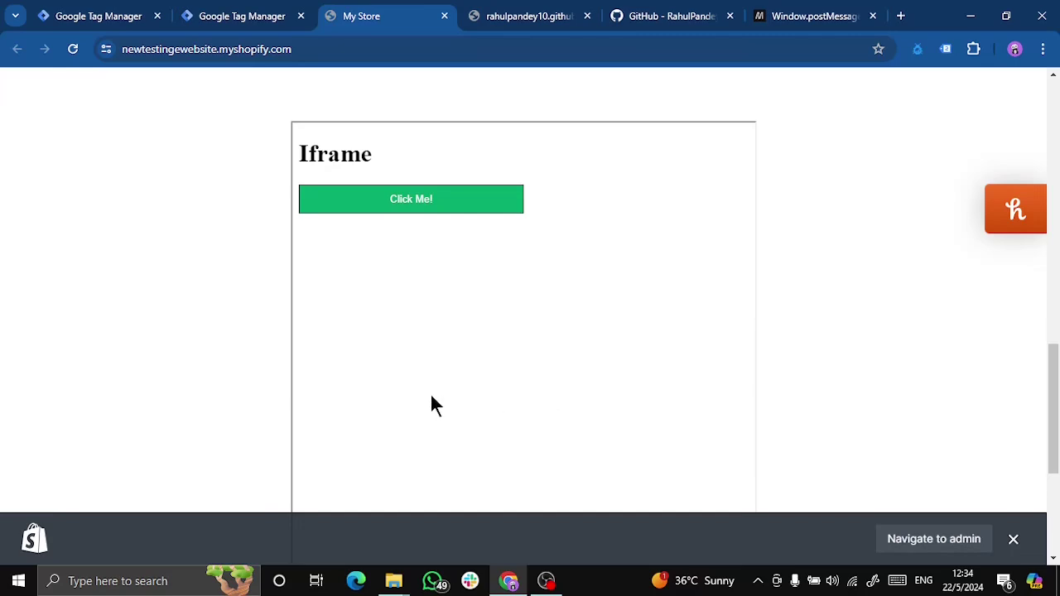
pyautogui.rightClick(414, 435)
pyautogui.moveTo(512, 335)
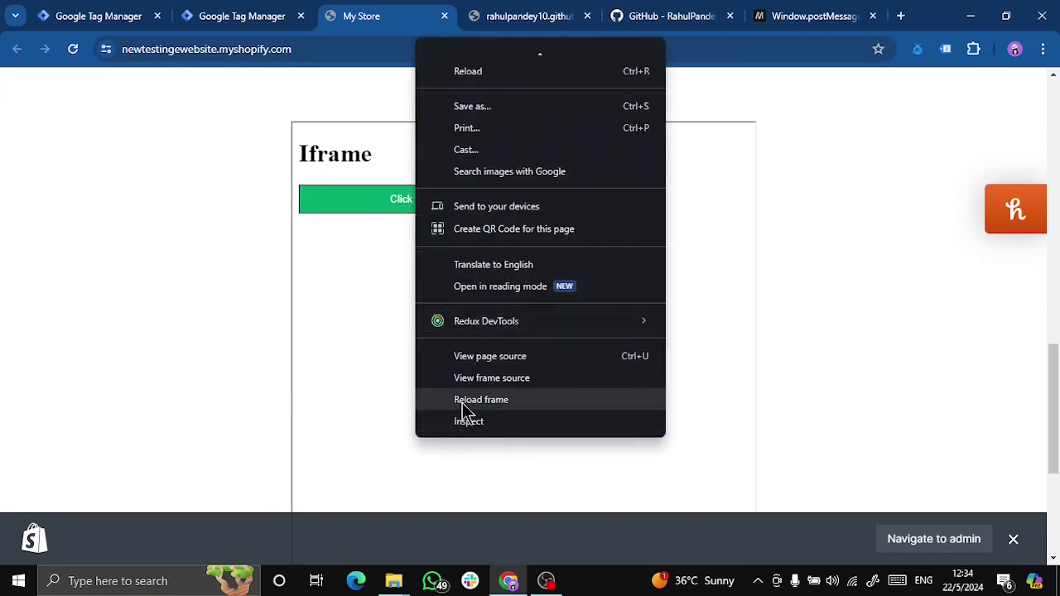
pyautogui.click(511, 404)
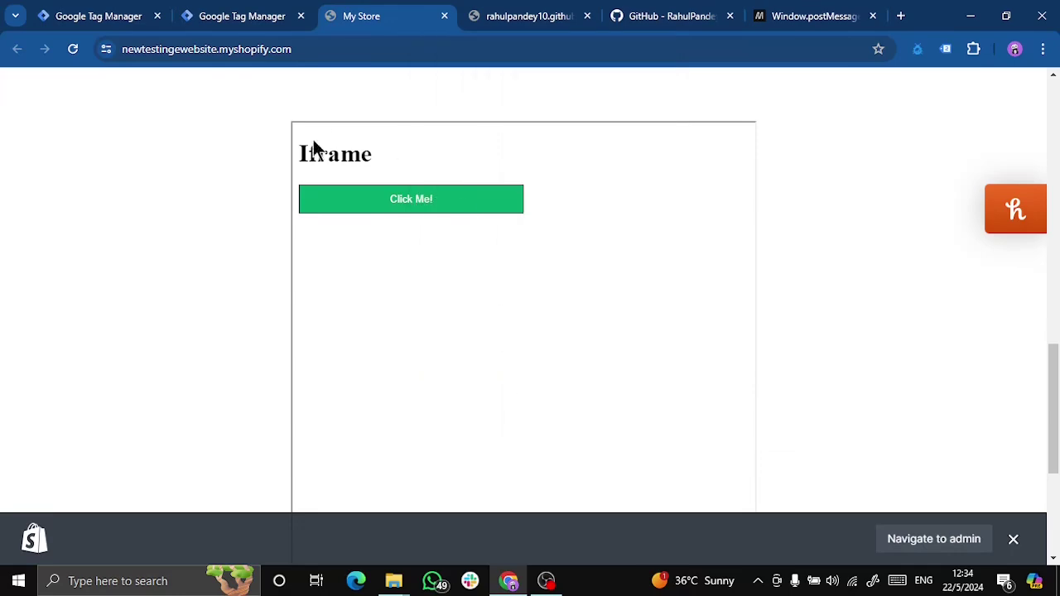
pyautogui.rightClick(387, 425)
pyautogui.scroll(-1, 530, 374)
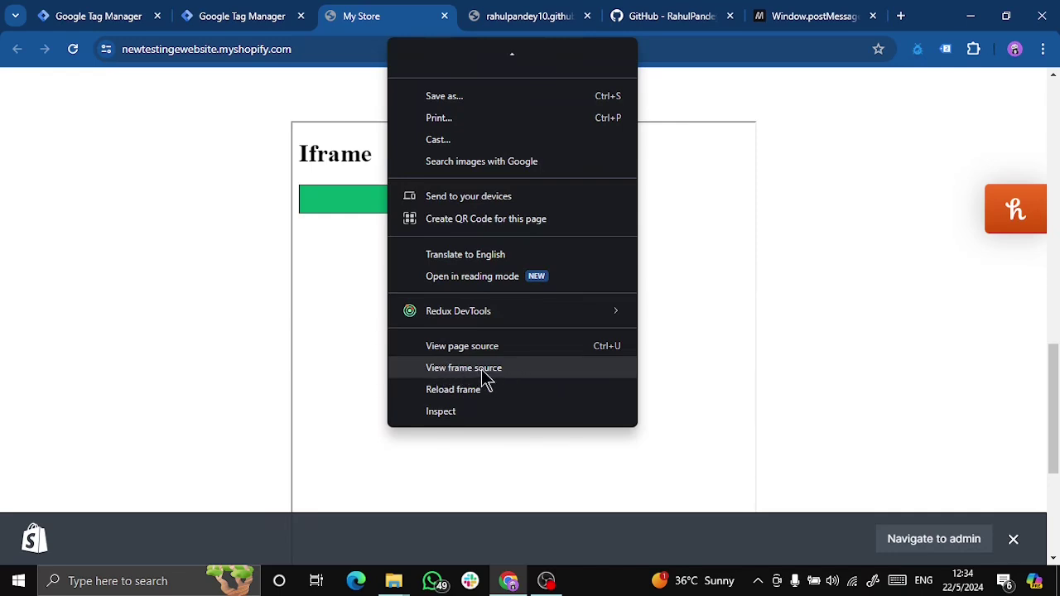
pyautogui.click(439, 375)
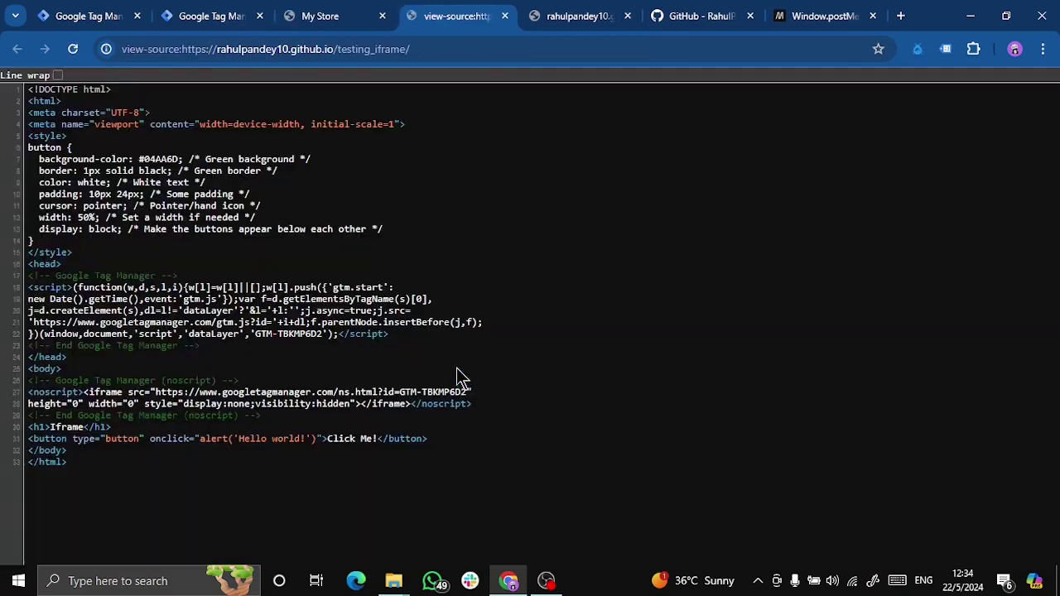
# Compare the iframe embedded in the store with the standalone testing_iframe page and its URL.
pyautogui.click(322, 17)
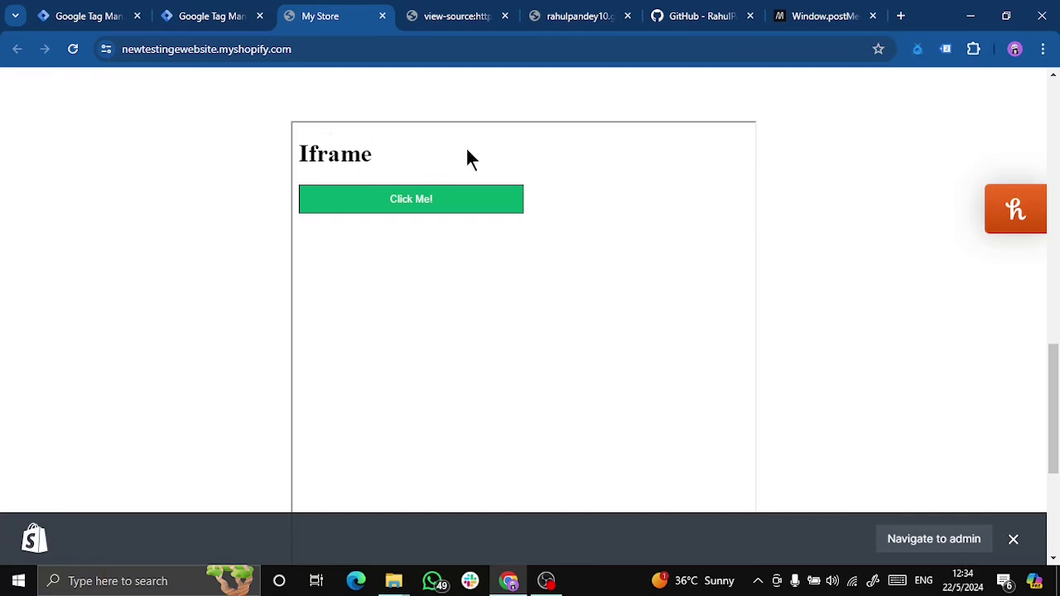
pyautogui.moveTo(378, 160); pyautogui.dragTo(298, 157)
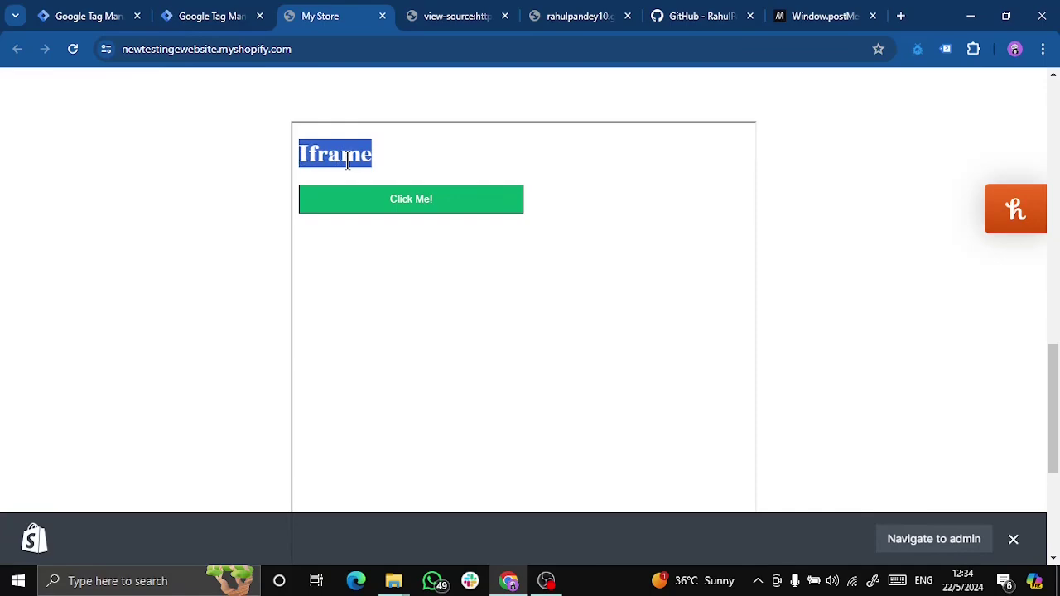
pyautogui.click(559, 24)
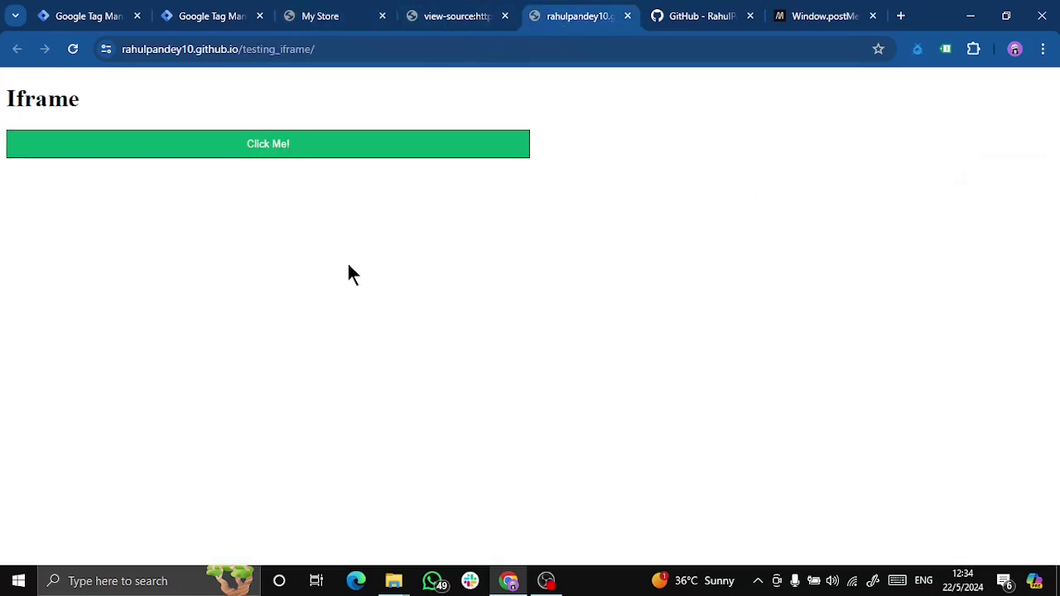
pyautogui.click(331, 49)
pyautogui.click(432, 296)
pyautogui.click(336, 47)
pyautogui.click(454, 305)
# View the testing_iframe page source and examine its Google Tag Manager script and noscript snippets.
pyautogui.rightClick(331, 448)
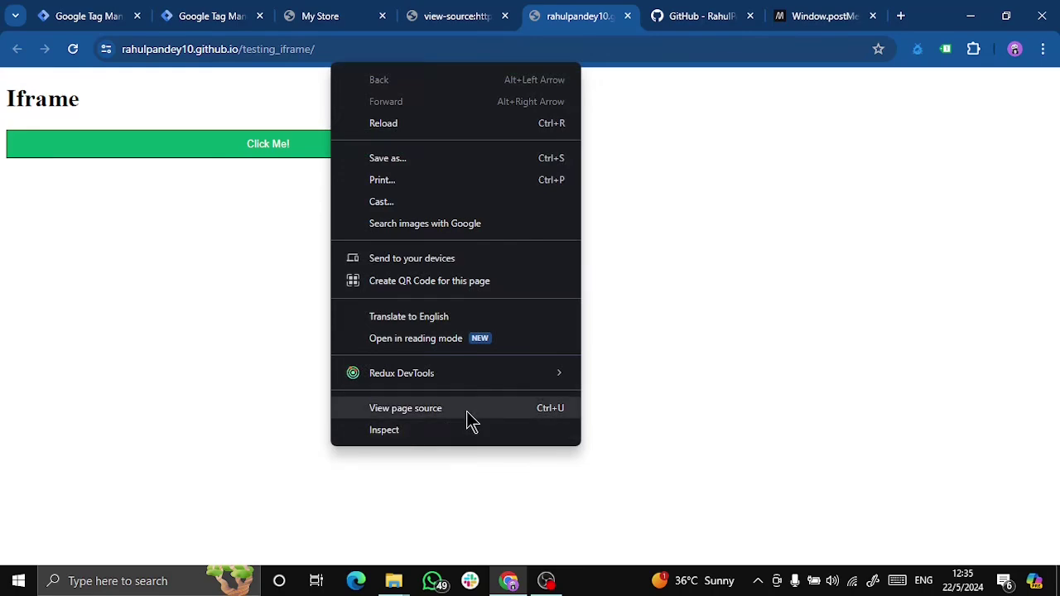
pyautogui.click(412, 410)
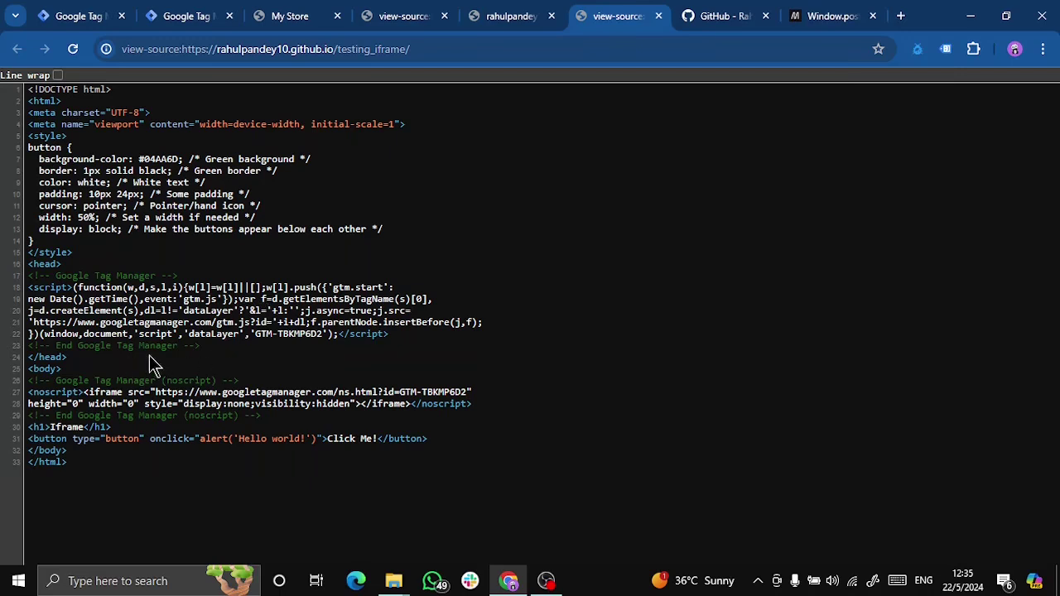
pyautogui.moveTo(217, 351); pyautogui.dragTo(28, 282)
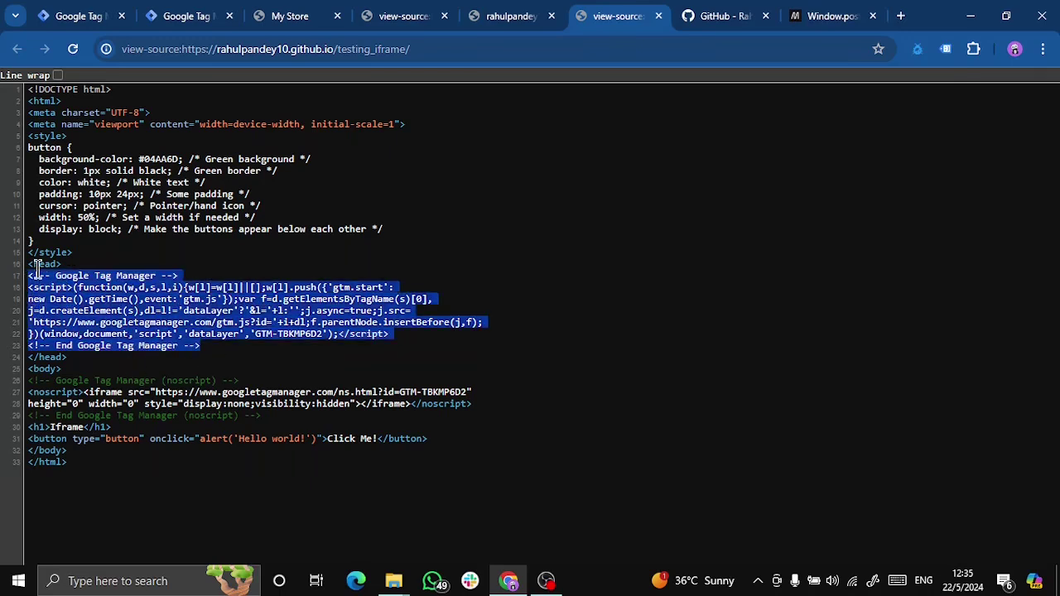
pyautogui.moveTo(263, 416); pyautogui.dragTo(28, 380)
pyautogui.click(592, 288)
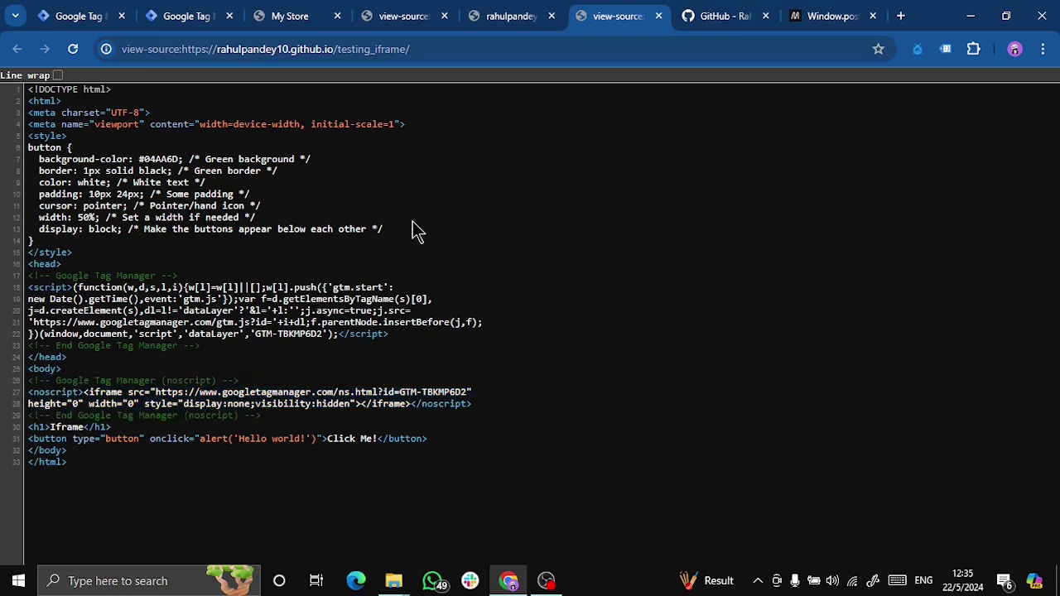
# Check the Test Iframe container and the store's container in Google Tag Manager against the iframe page.
pyautogui.click(184, 18)
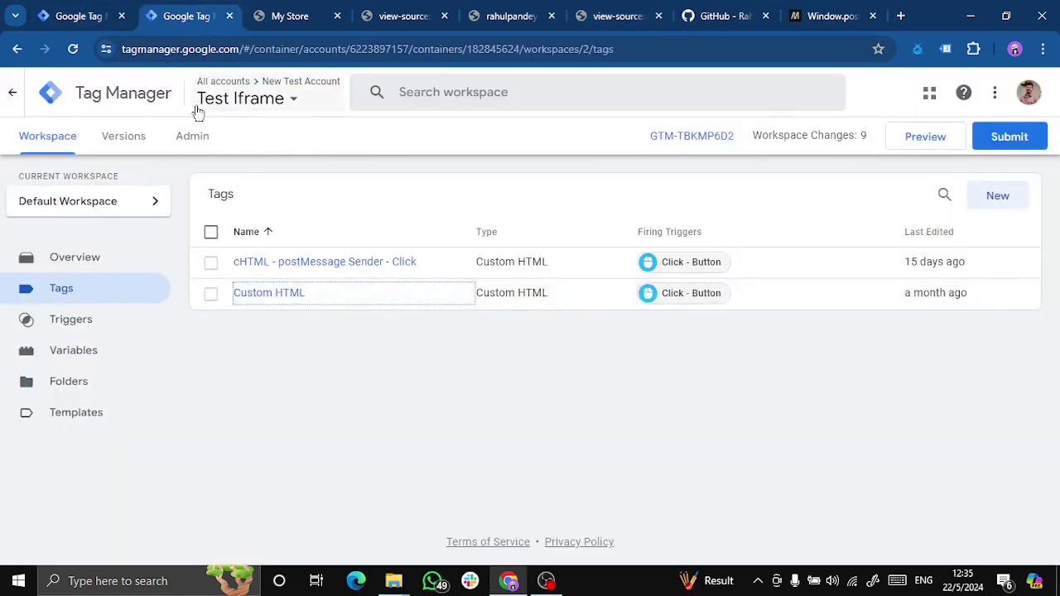
pyautogui.click(83, 17)
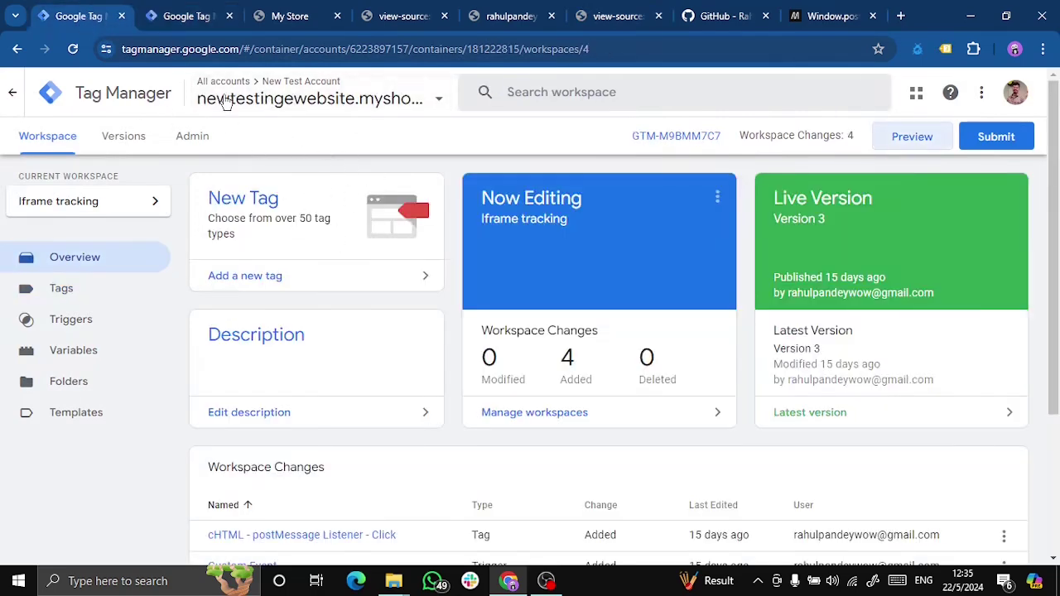
pyautogui.click(186, 17)
pyautogui.click(530, 25)
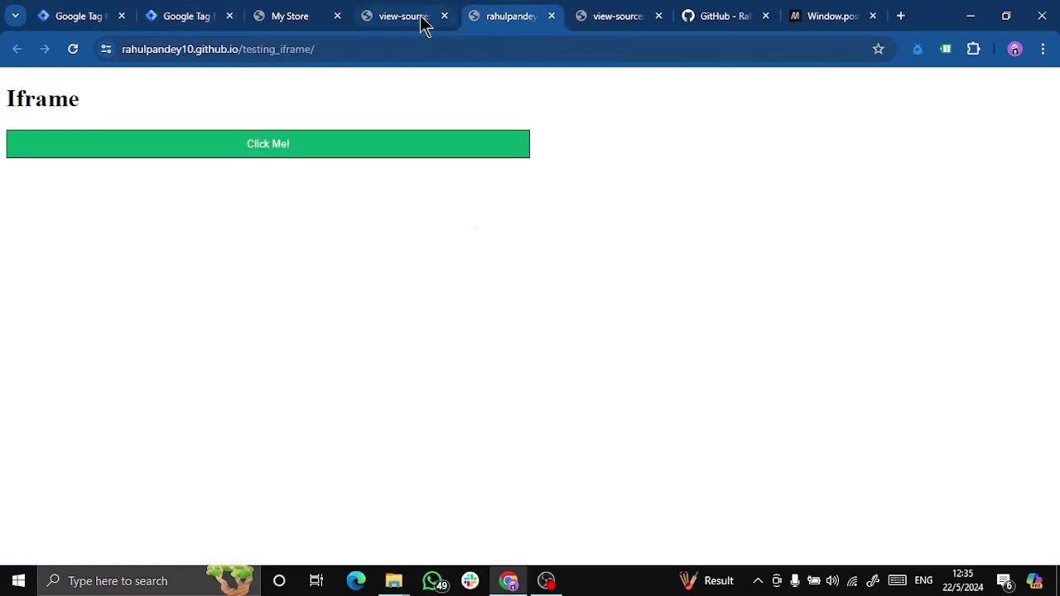
# Close both page-source views and return to the tags of the Test Iframe container.
pyautogui.click(424, 23)
pyautogui.click(445, 16)
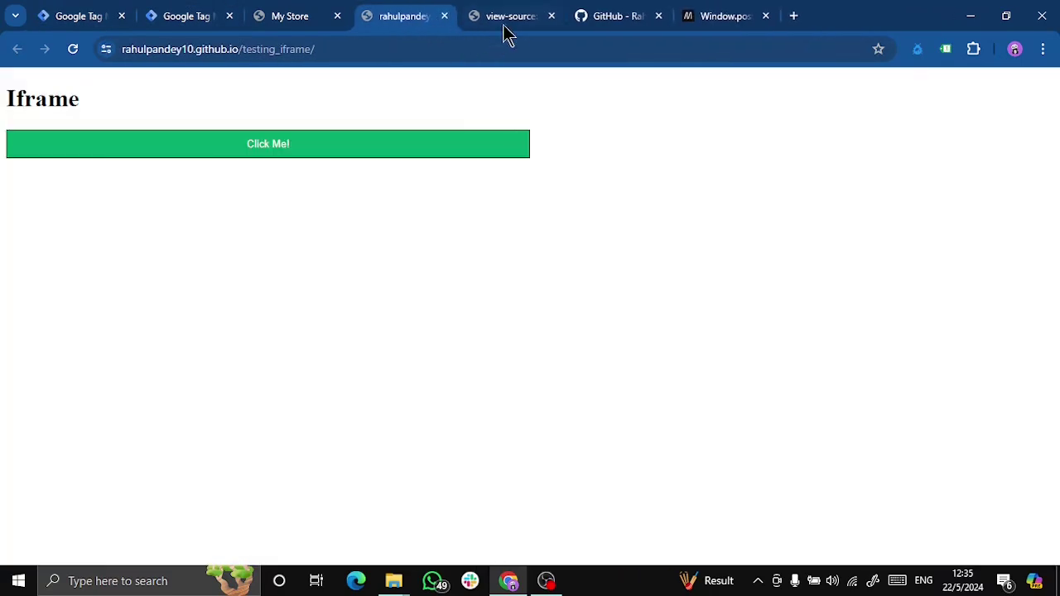
pyautogui.click(549, 16)
pyautogui.click(180, 23)
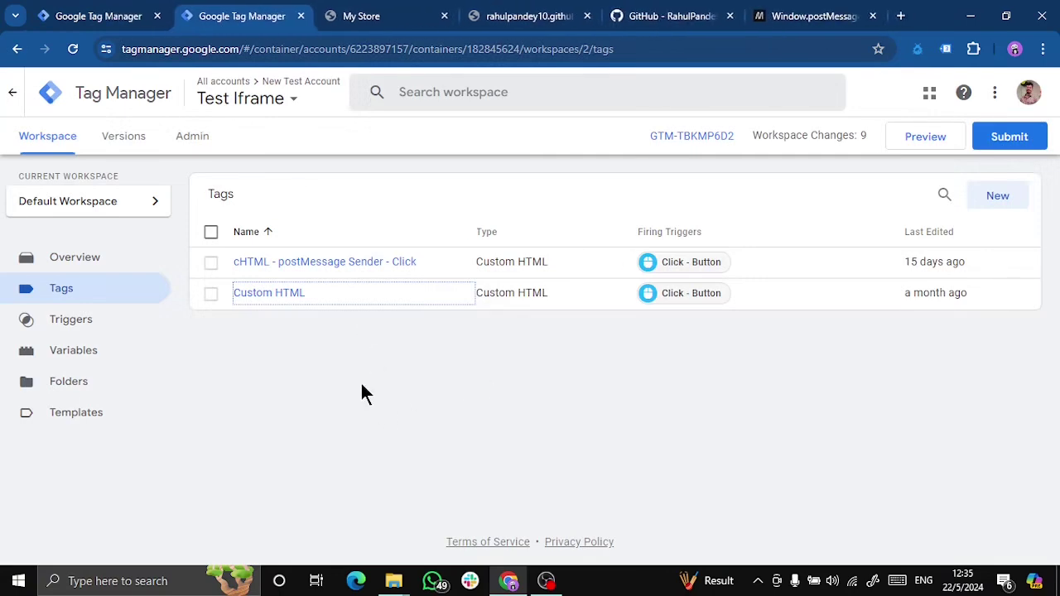
pyautogui.click(211, 262)
pyautogui.click(211, 294)
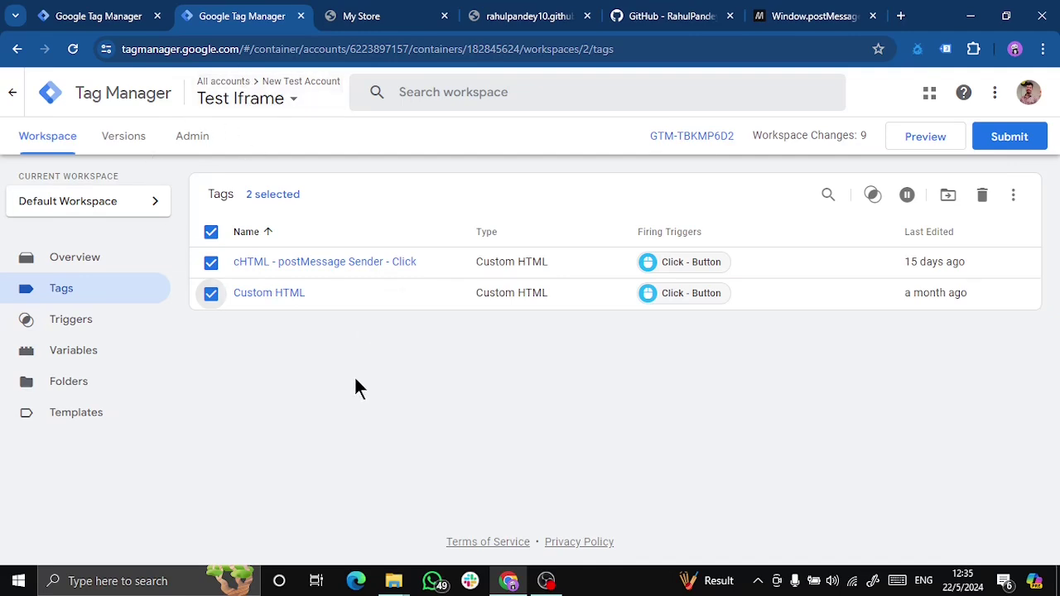
pyautogui.click(211, 232)
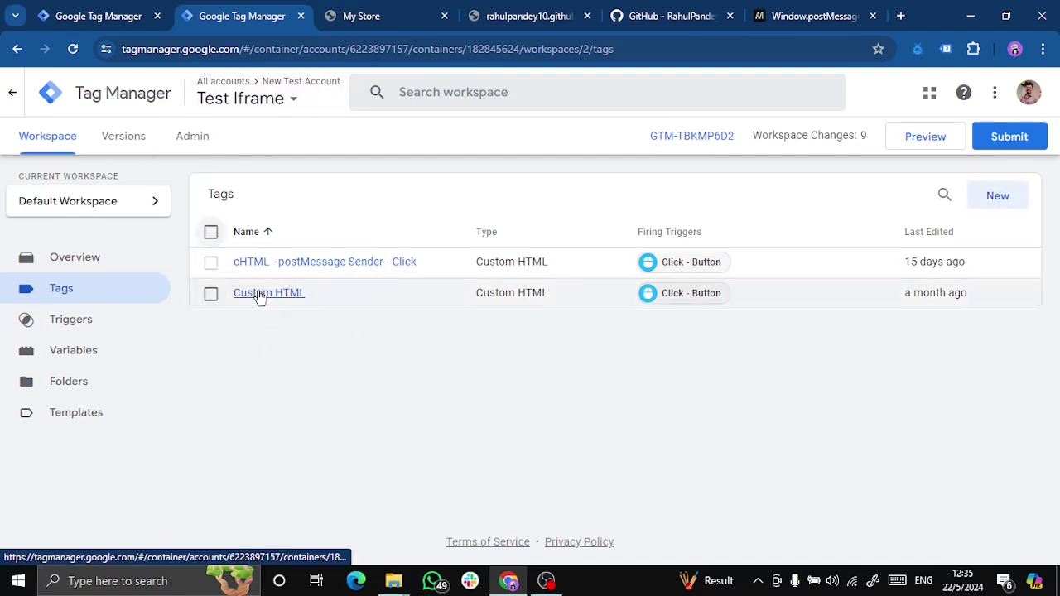
# Examine the console.log script in the Custom HTML tag alongside the iframe page's button, and close the tag.
pyautogui.click(257, 294)
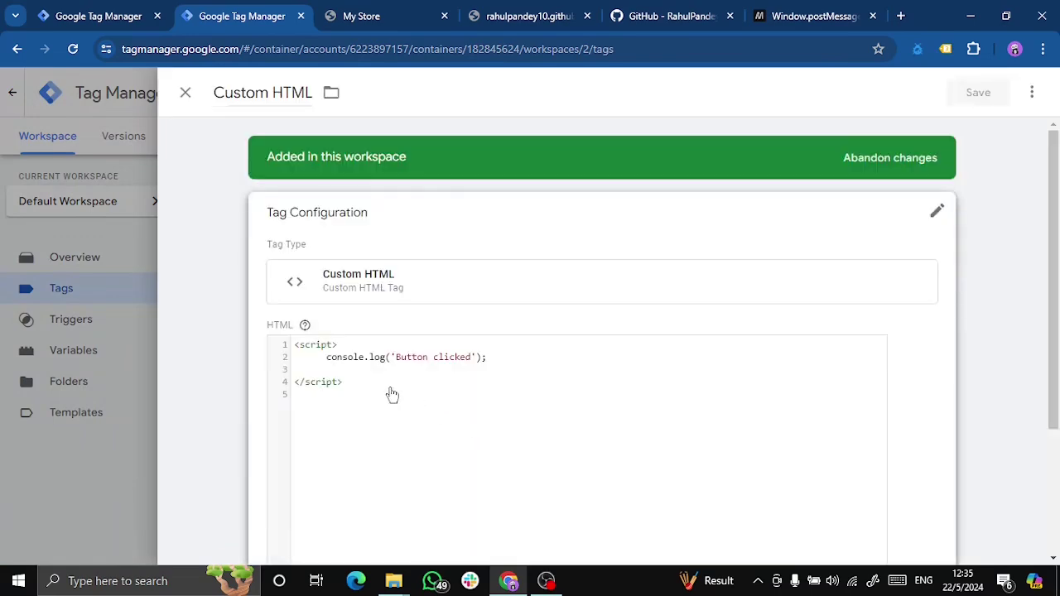
pyautogui.click(349, 378)
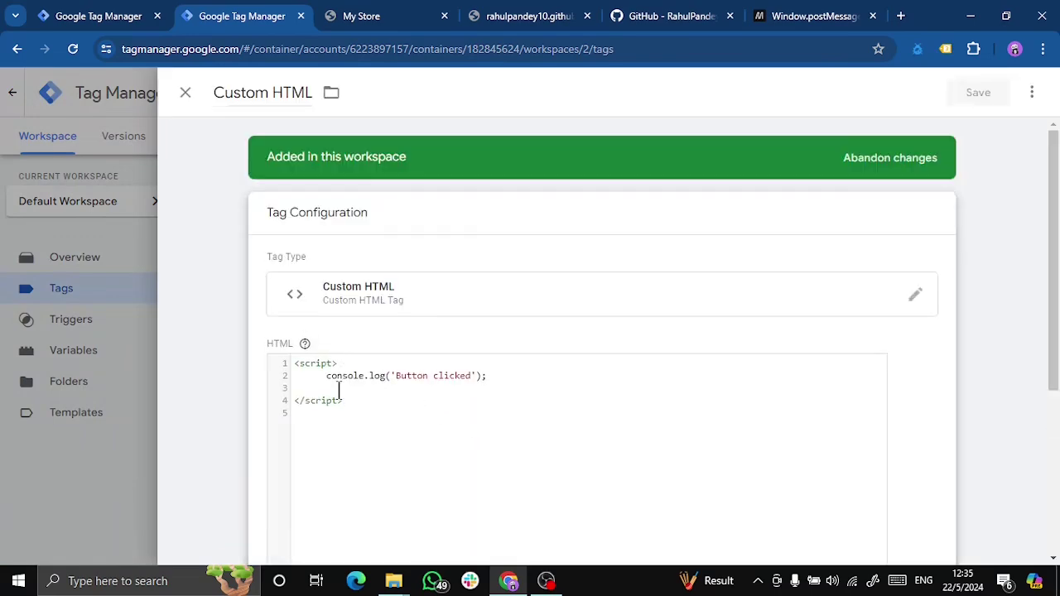
pyautogui.moveTo(471, 377); pyautogui.dragTo(398, 380)
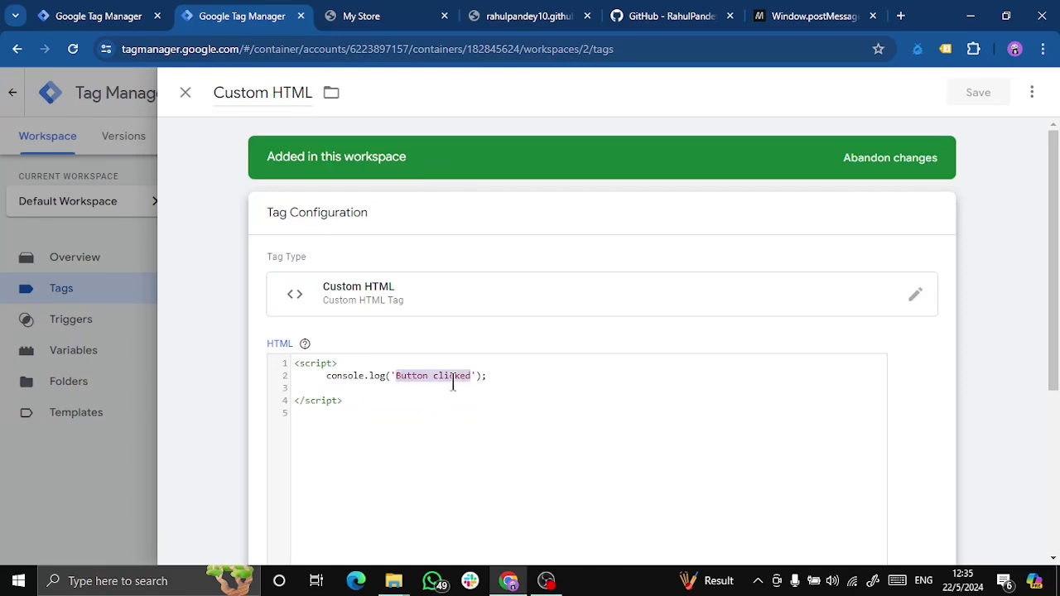
pyautogui.click(497, 25)
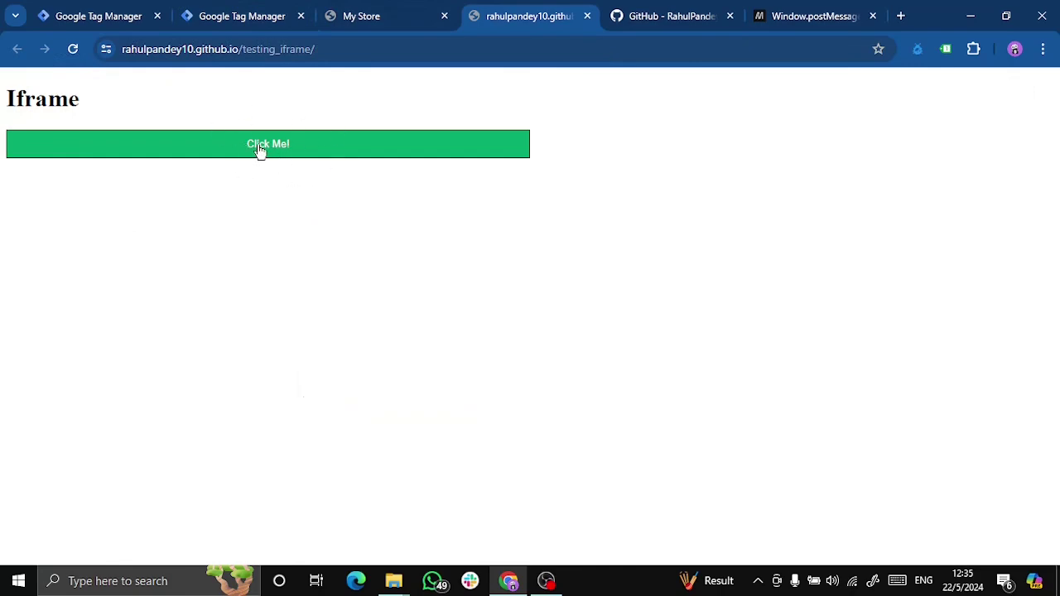
pyautogui.click(263, 12)
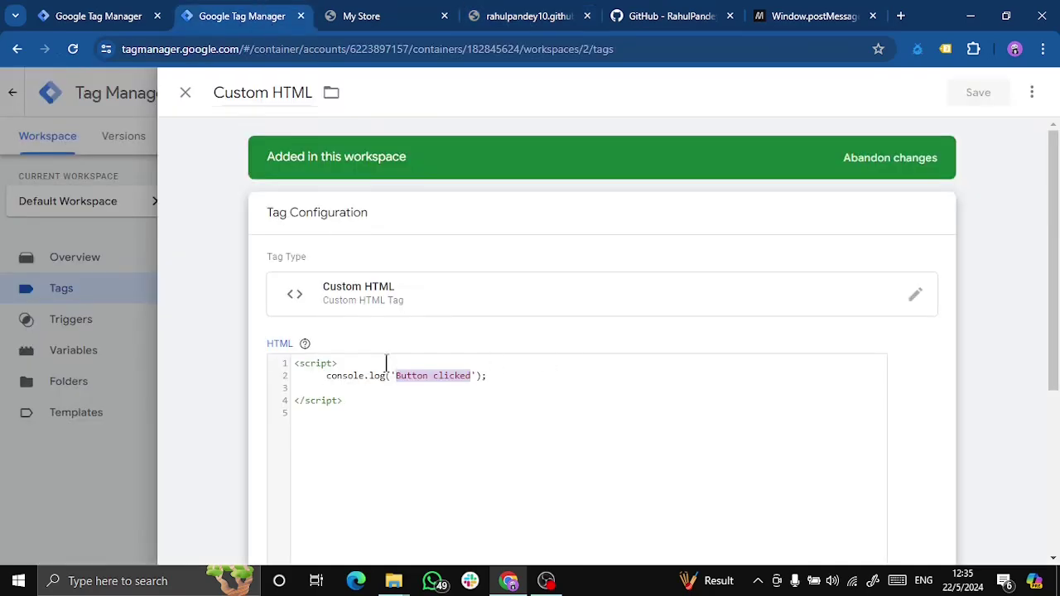
pyautogui.click(183, 92)
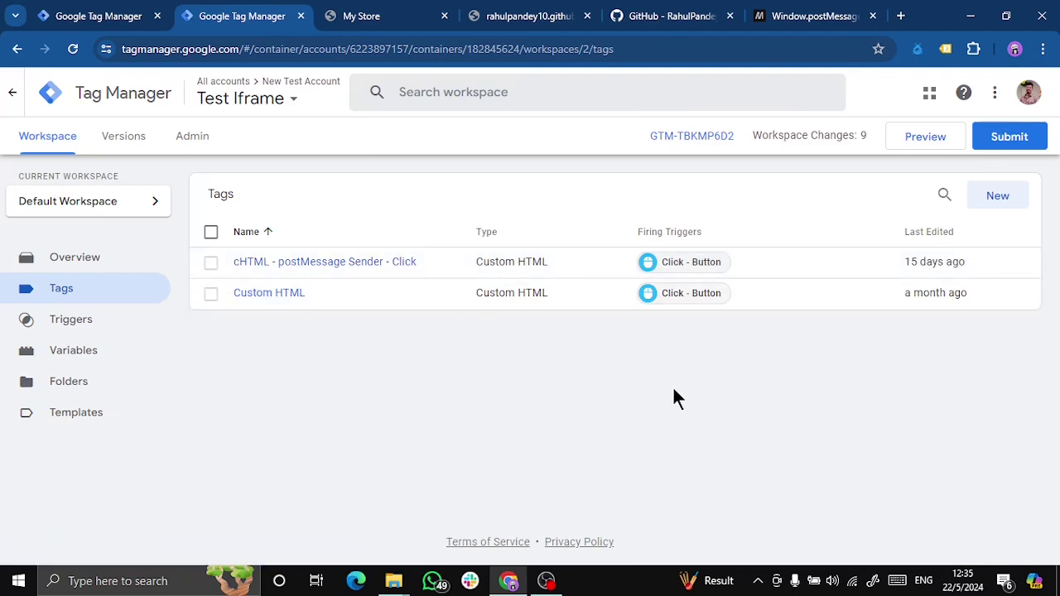
# Read the introduction of the MDN Window postMessage() article about communication between a page and an embedded iframe.
pyautogui.click(800, 16)
pyautogui.scroll(7, 1047, 199)
pyautogui.moveTo(436, 345); pyautogui.dragTo(267, 293)
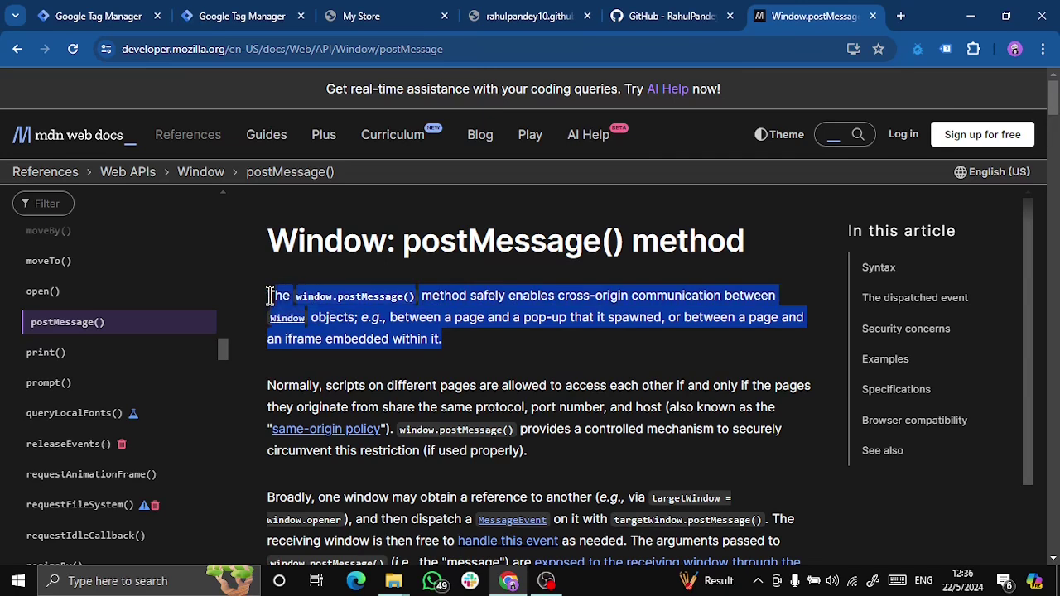
pyautogui.click(474, 339)
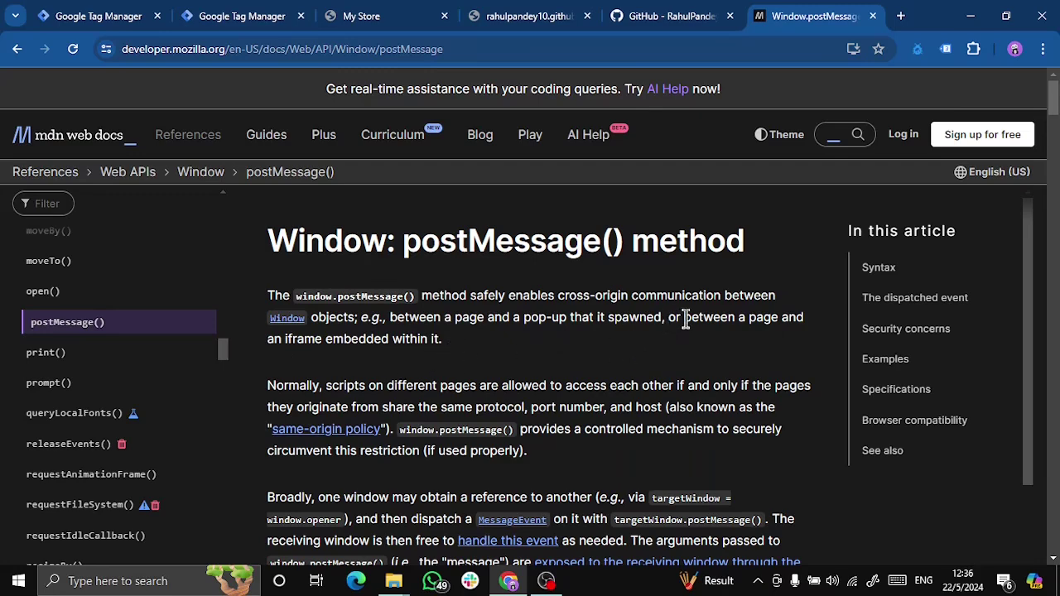
pyautogui.moveTo(685, 319); pyautogui.dragTo(703, 345)
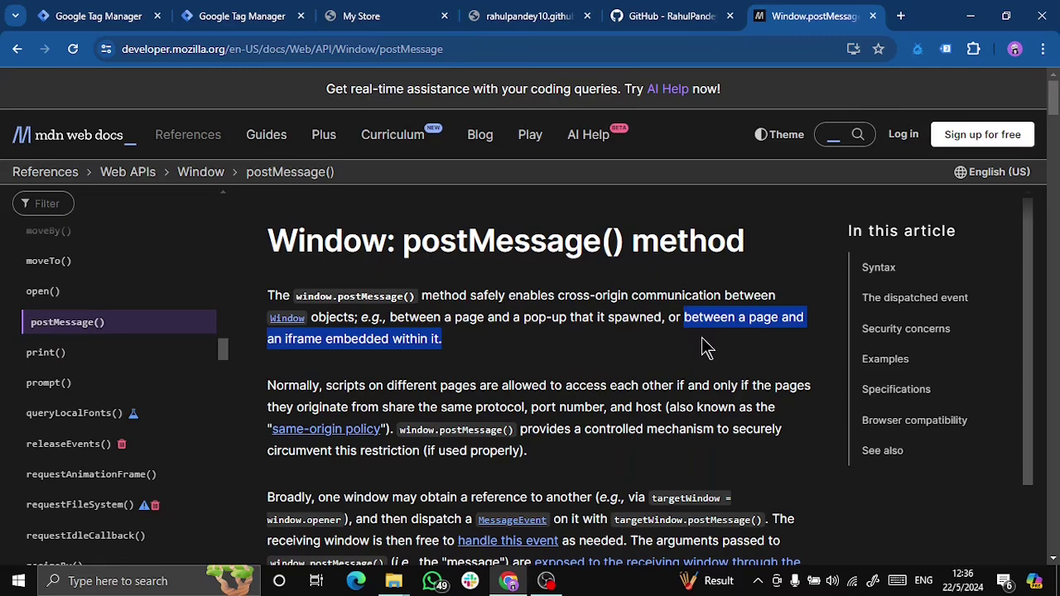
pyautogui.doubleClick(368, 298)
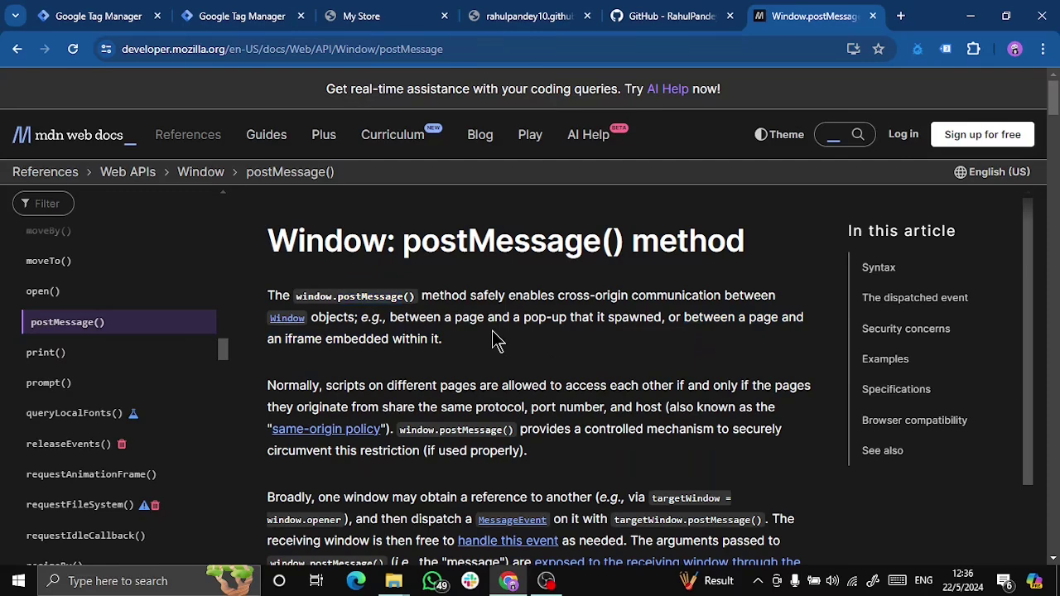
# Start preview mode for the Test Iframe container and connect Tag Assistant to the testing_iframe page.
pyautogui.click(222, 16)
pyautogui.click(943, 137)
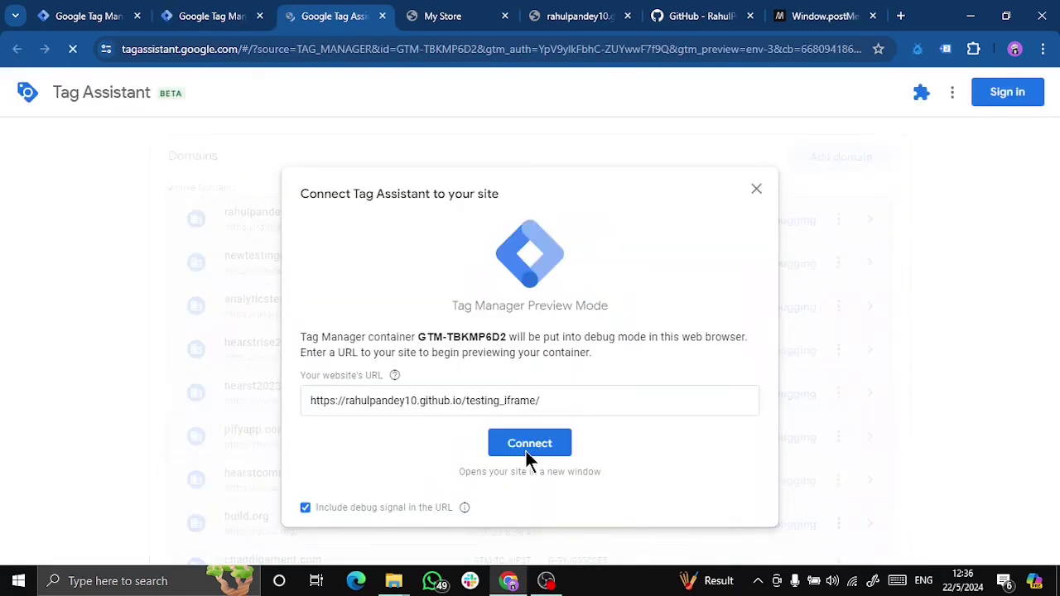
pyautogui.click(527, 443)
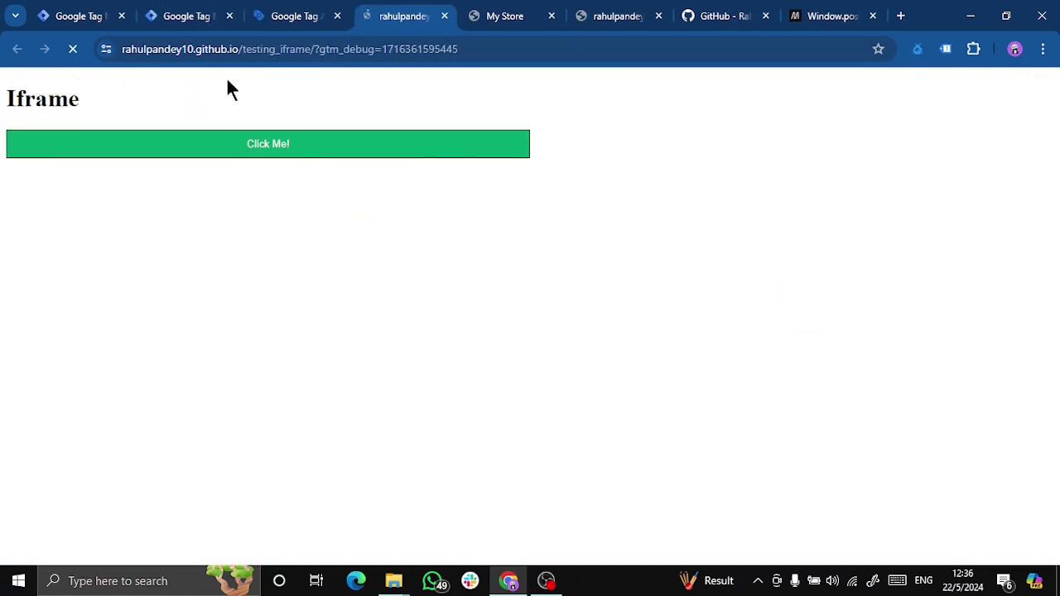
# Open the developer tools console on the testing_iframe page in debug mode.
pyautogui.rightClick(440, 539)
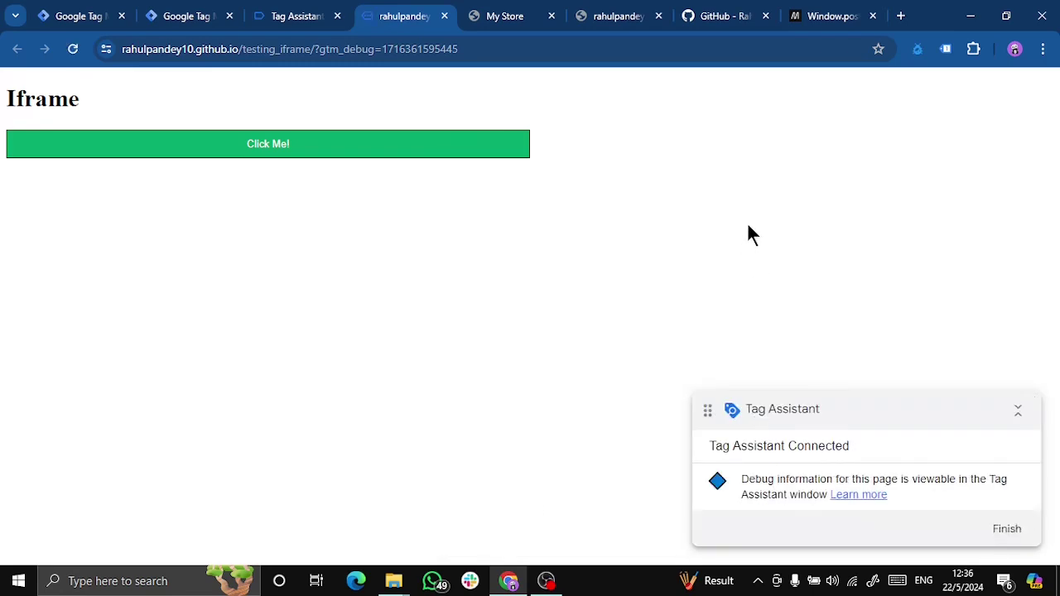
pyautogui.press('F12')
pyautogui.click(793, 80)
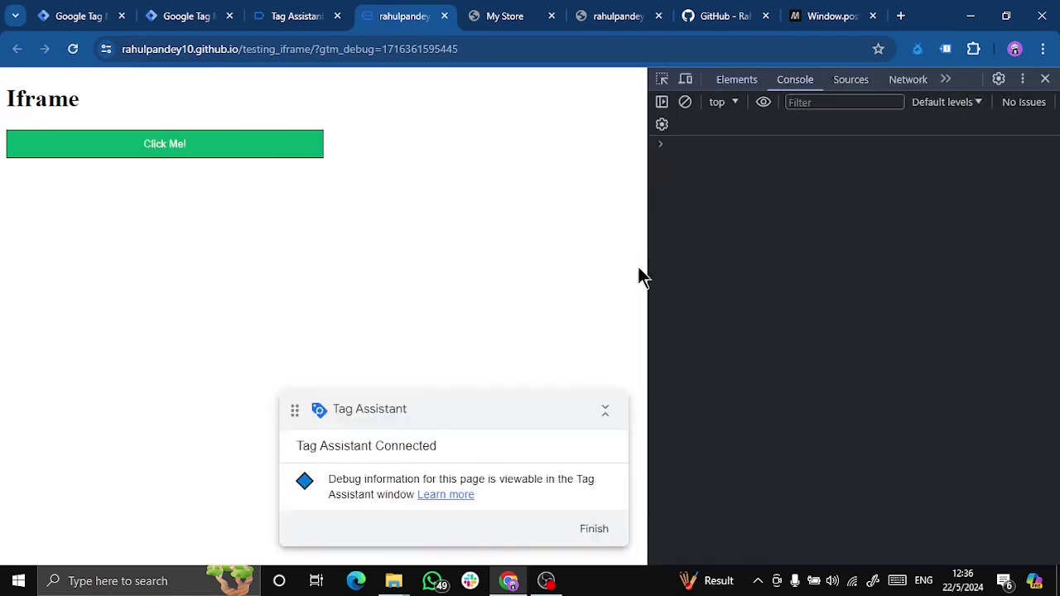
# Trigger the Click Me! button on the testing_iframe page, dismiss its alert, and check the logged message in the console.
pyautogui.hotkey('ctrl', 'shift', 'c')
pyautogui.click(794, 82)
pyautogui.click(168, 153)
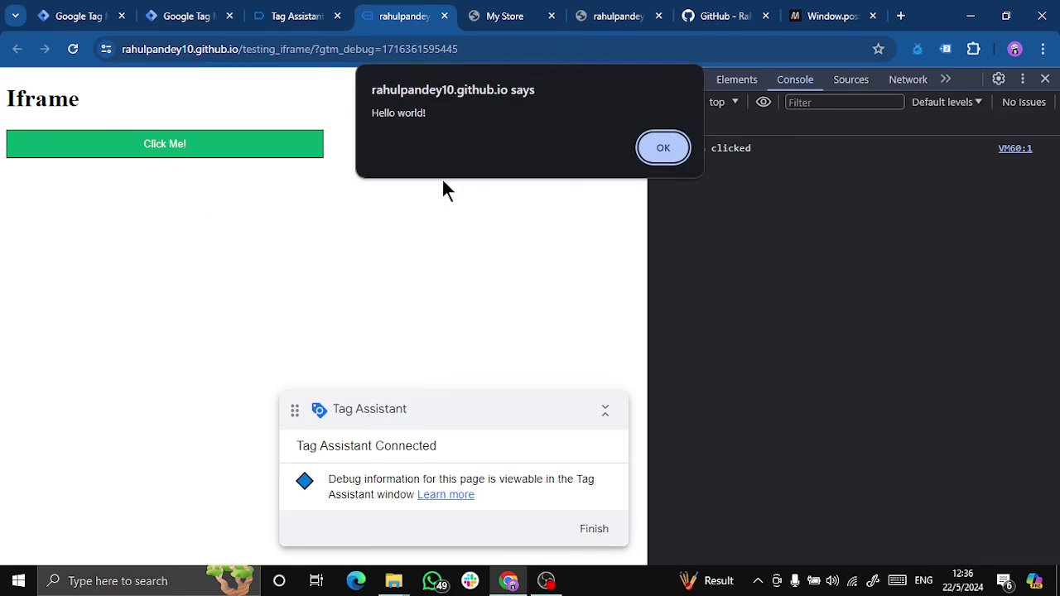
pyautogui.moveTo(444, 113); pyautogui.dragTo(356, 112)
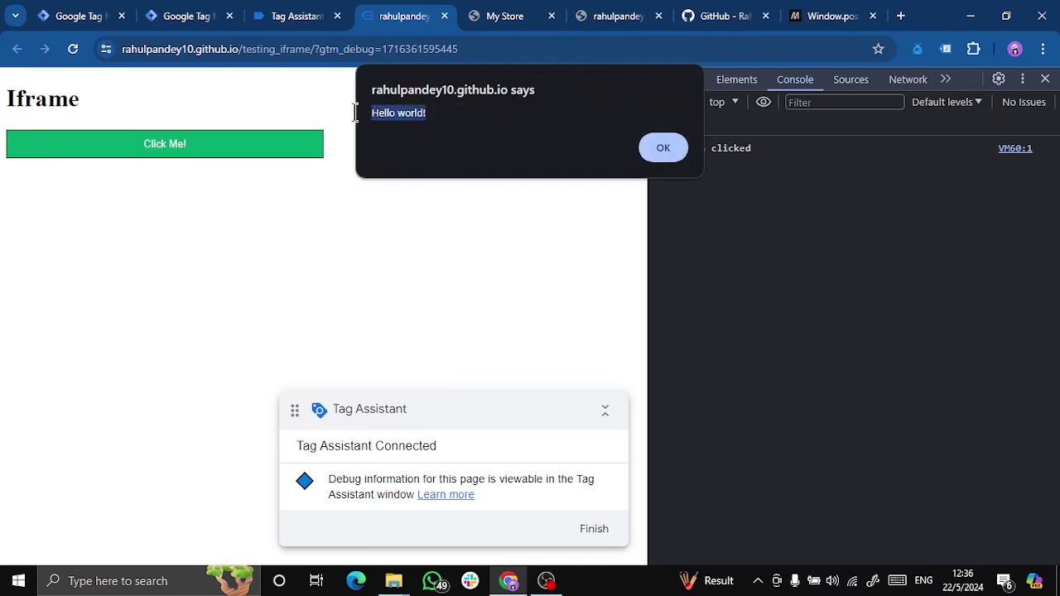
pyautogui.click(674, 151)
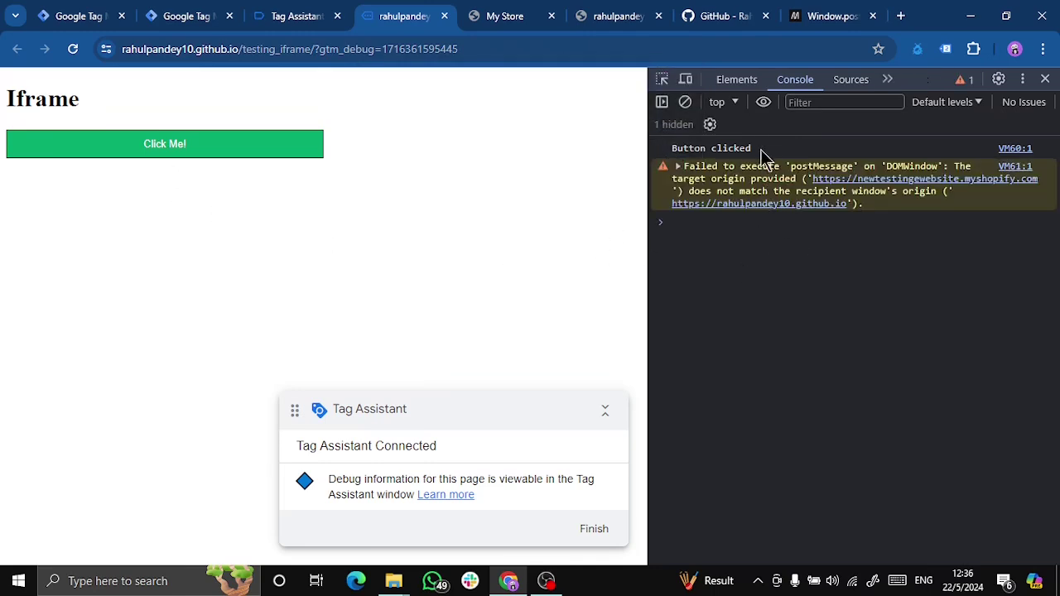
pyautogui.moveTo(764, 149); pyautogui.dragTo(658, 151)
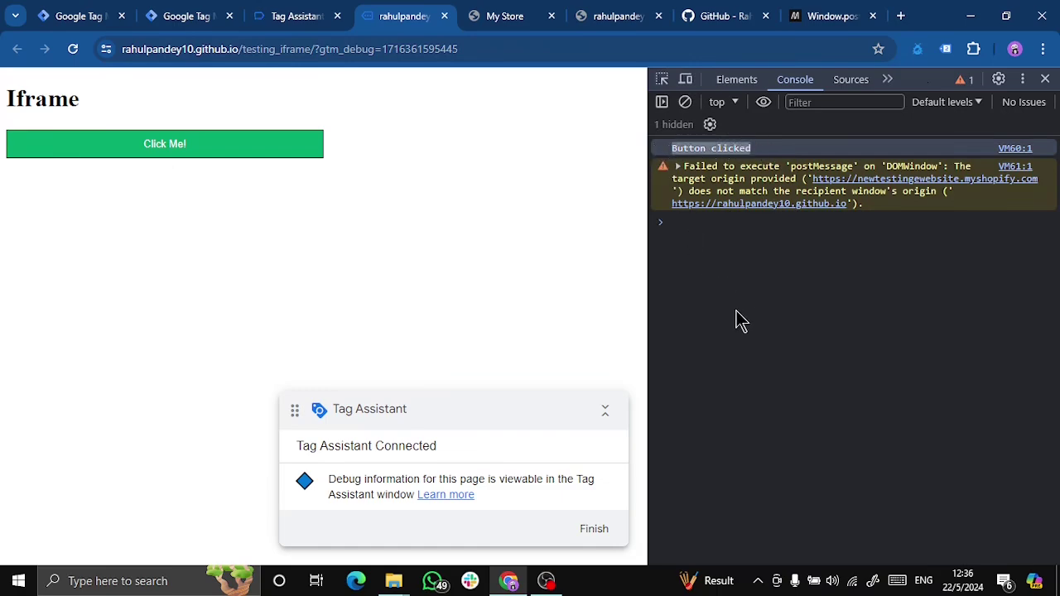
pyautogui.click(740, 151)
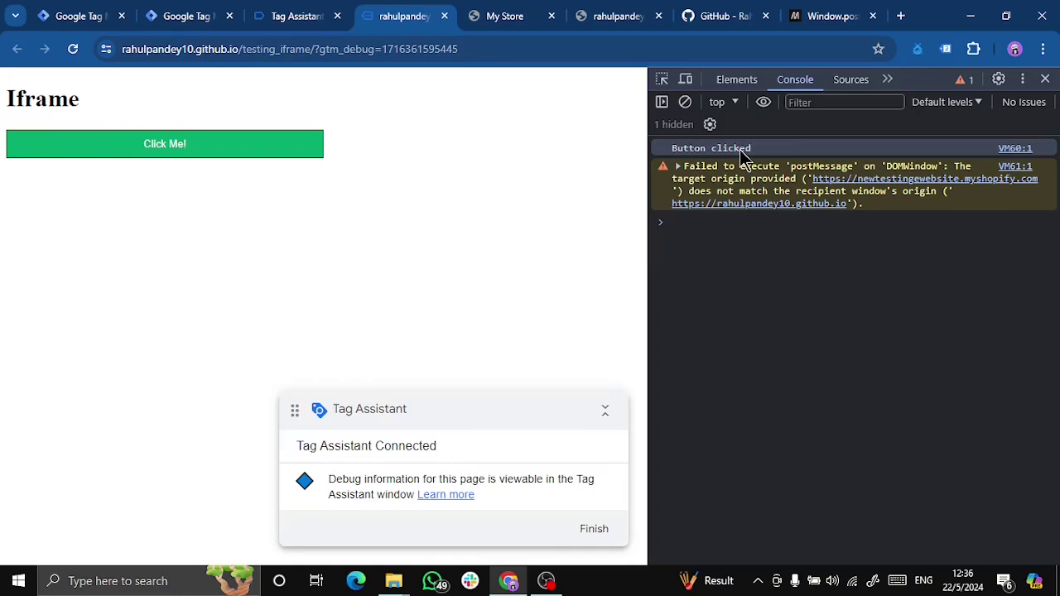
# Inspect the Click event in Tag Assistant and the details of its Custom HTML and cHTML - postMessage Sender - Click tags.
pyautogui.click(281, 17)
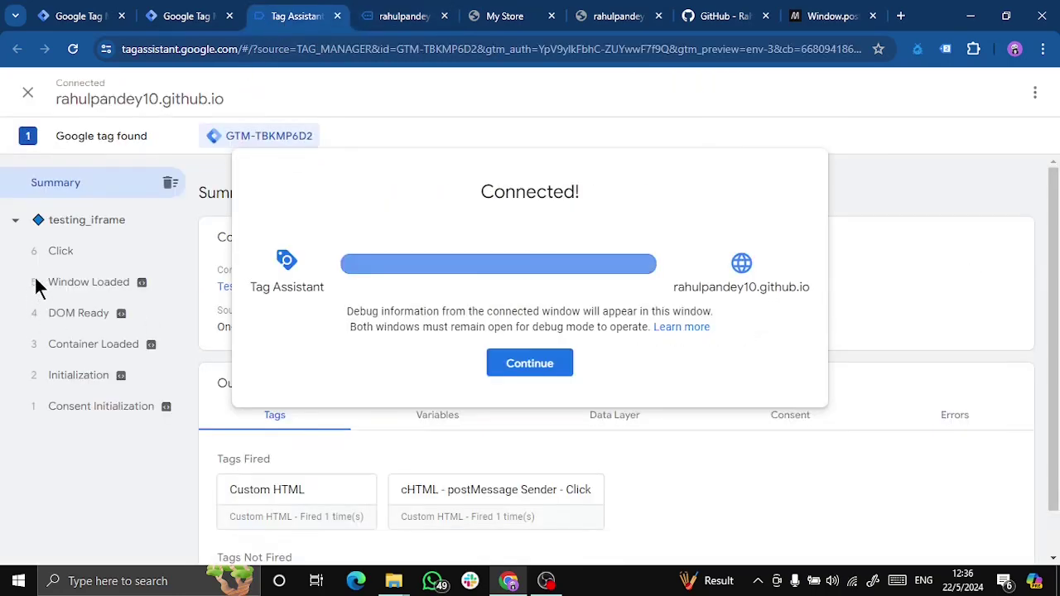
pyautogui.click(60, 253)
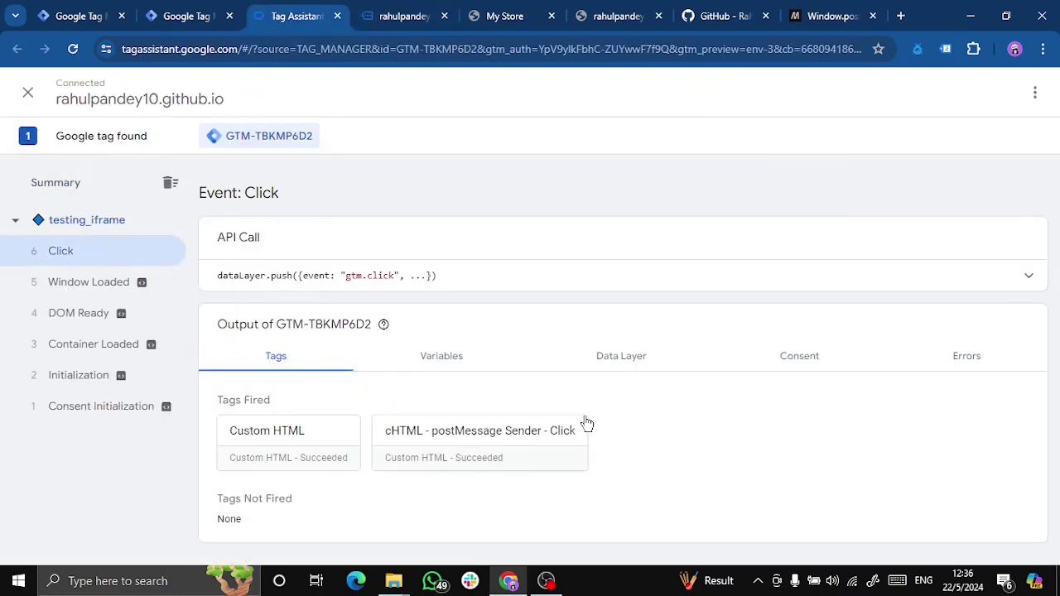
pyautogui.click(278, 442)
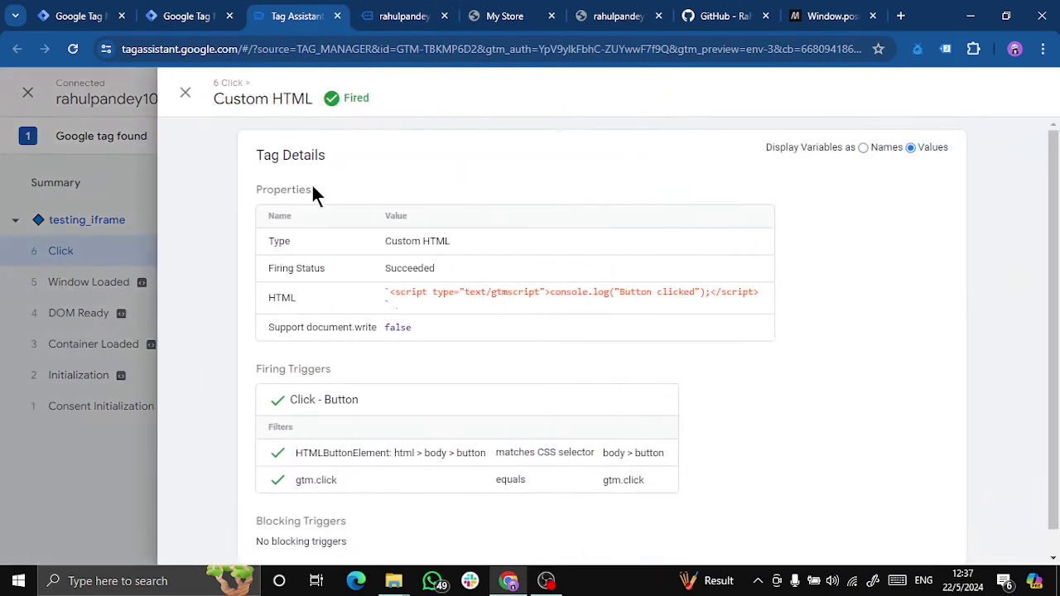
pyautogui.click(187, 94)
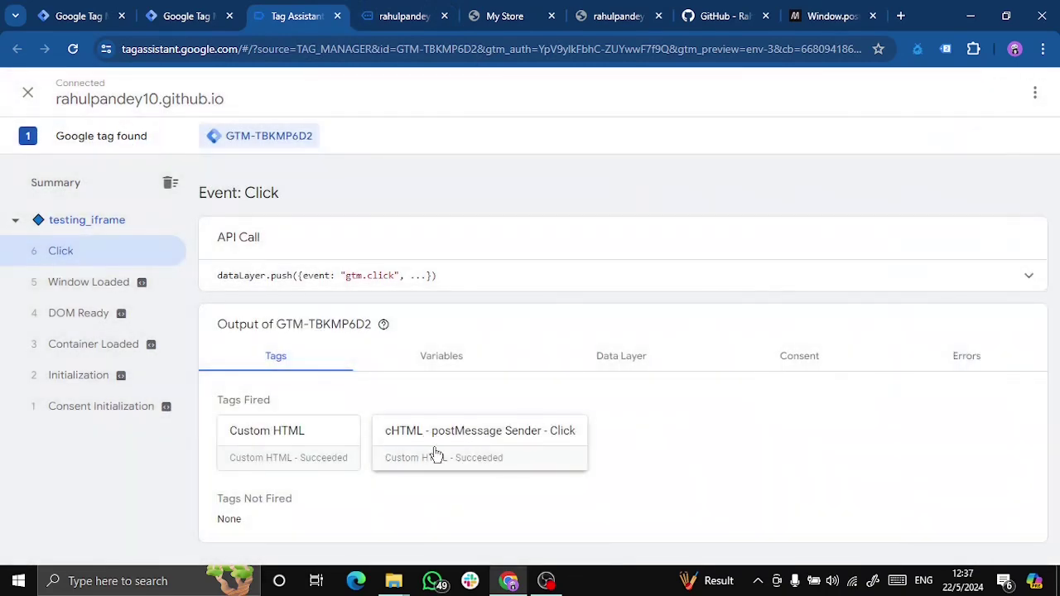
pyautogui.click(500, 441)
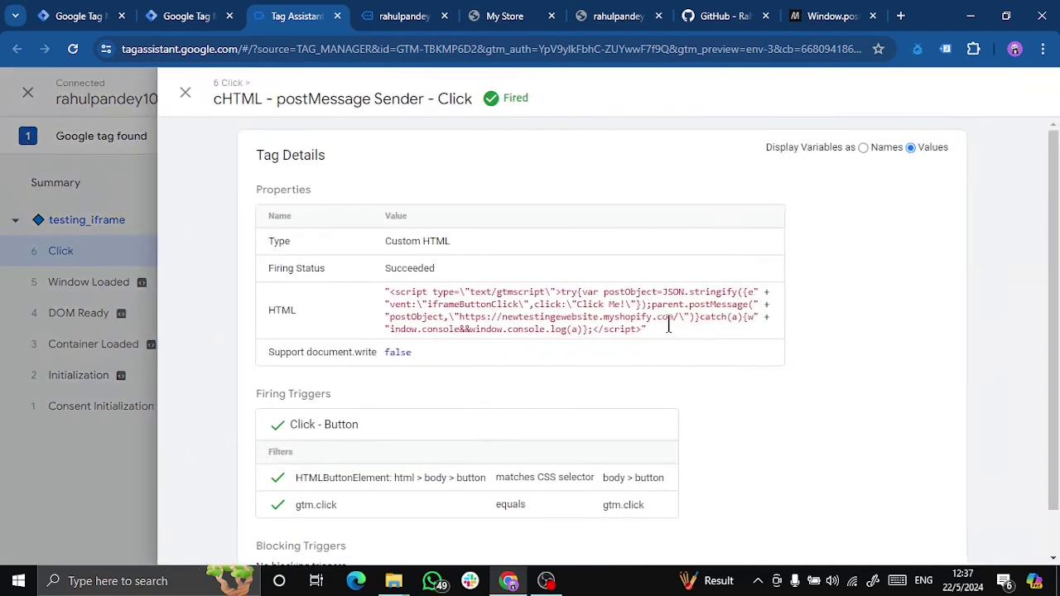
pyautogui.moveTo(660, 339); pyautogui.dragTo(371, 286)
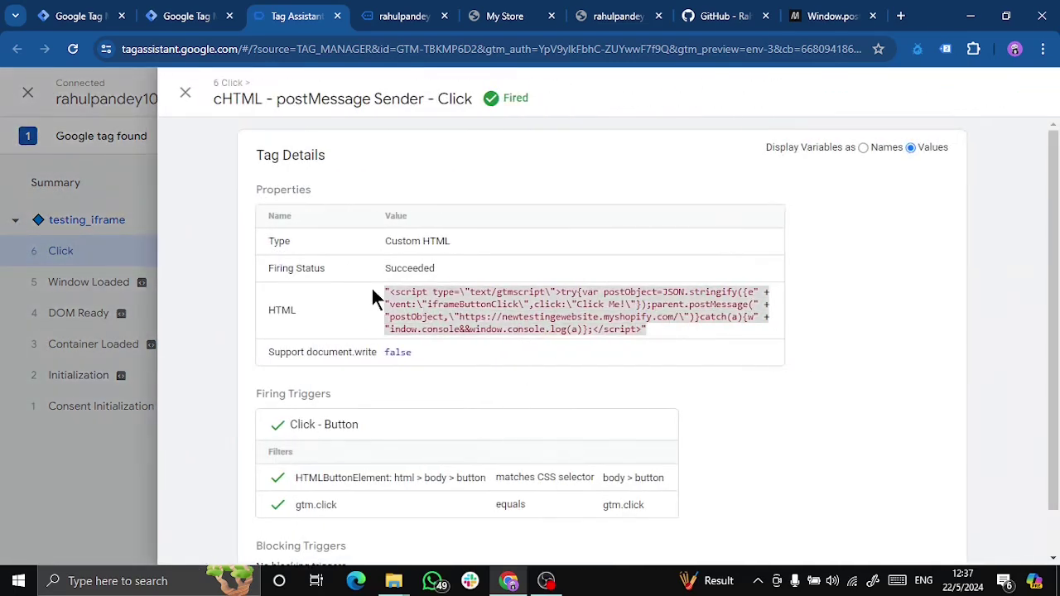
# Examine the event name, Click Text variable and target URL in the script of the cHTML - postMessage Sender - Click tag.
pyautogui.click(174, 18)
pyautogui.click(306, 290)
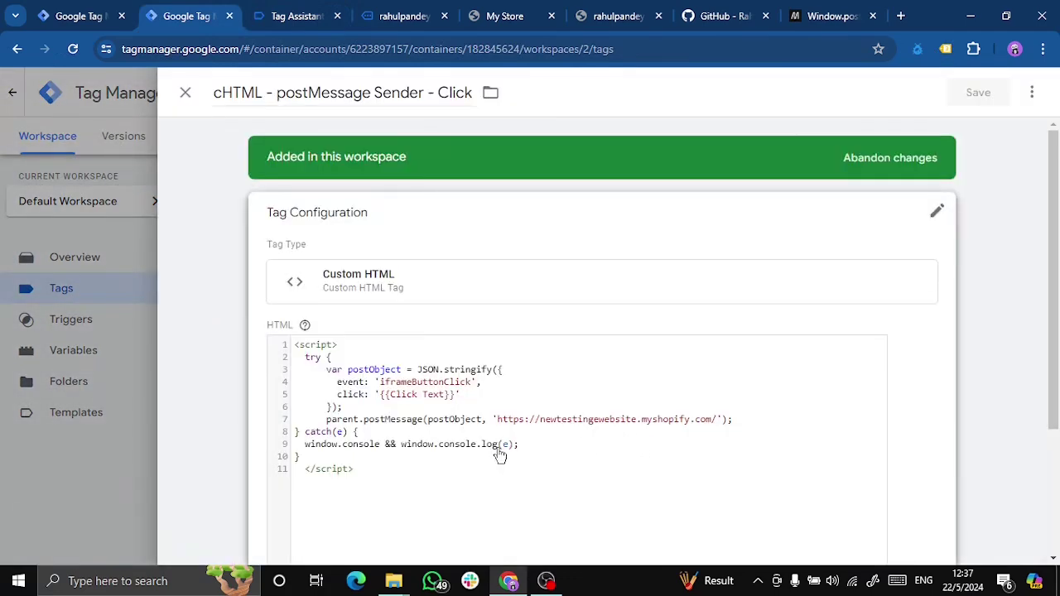
pyautogui.scroll(-1, 499, 452)
pyautogui.moveTo(362, 409); pyautogui.dragTo(291, 284)
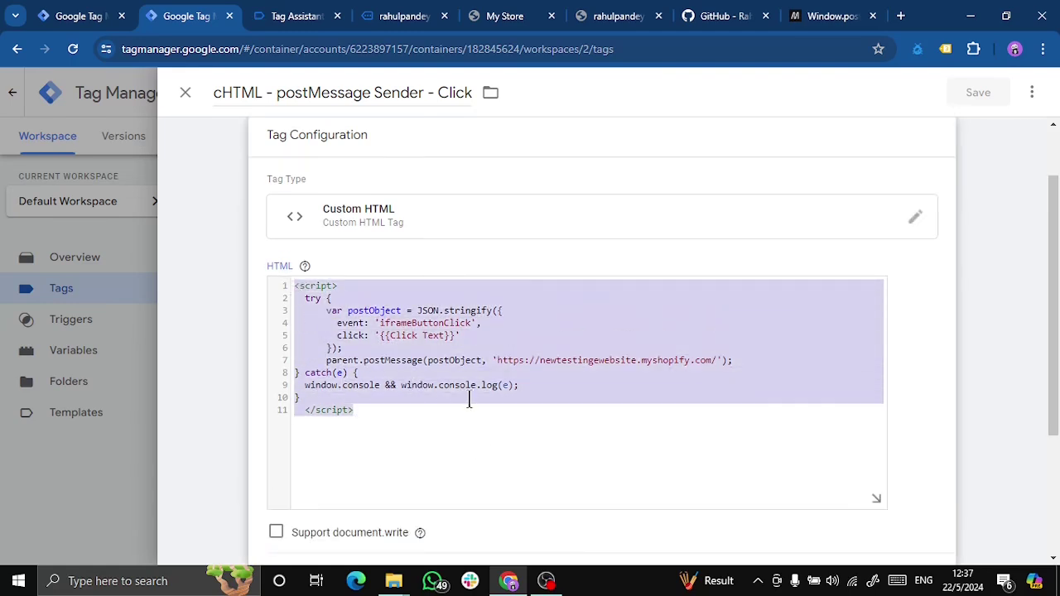
pyautogui.doubleClick(415, 323)
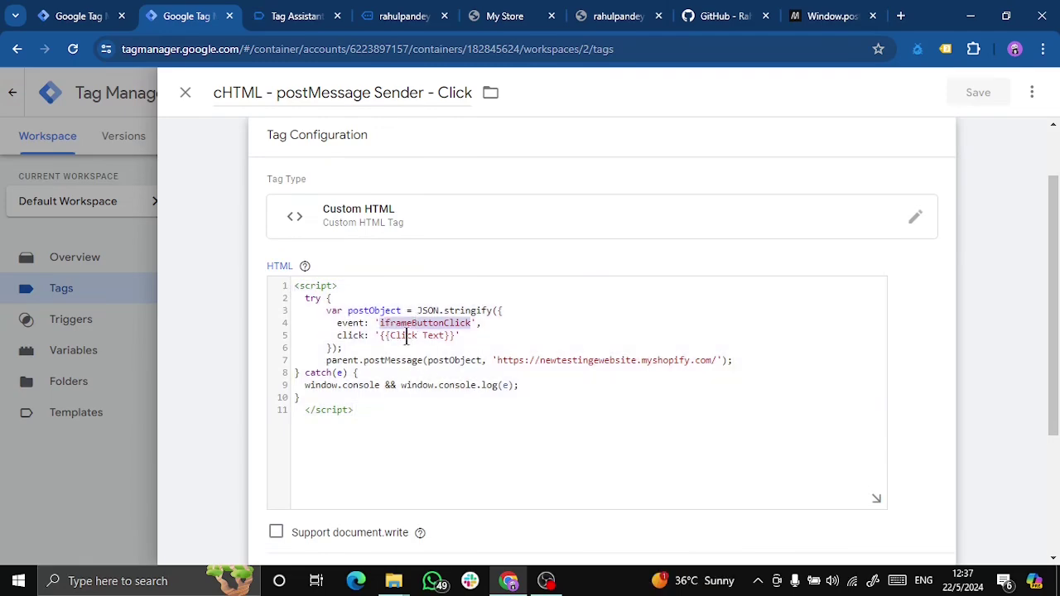
pyautogui.moveTo(451, 335); pyautogui.dragTo(380, 336)
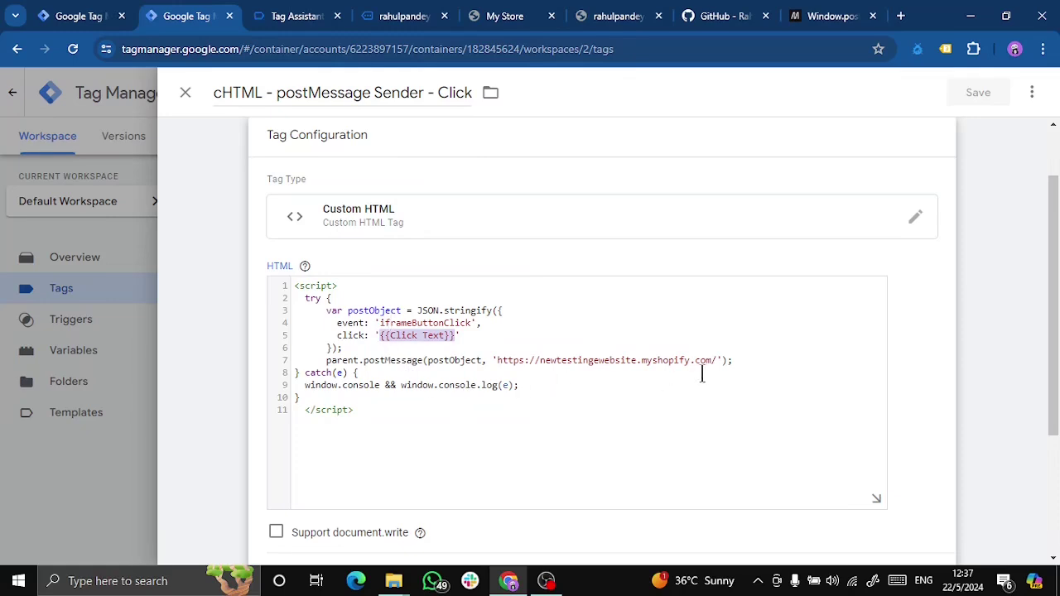
pyautogui.moveTo(716, 361); pyautogui.dragTo(500, 357)
# Read the Syntax section of the MDN Window postMessage() article.
pyautogui.click(736, 18)
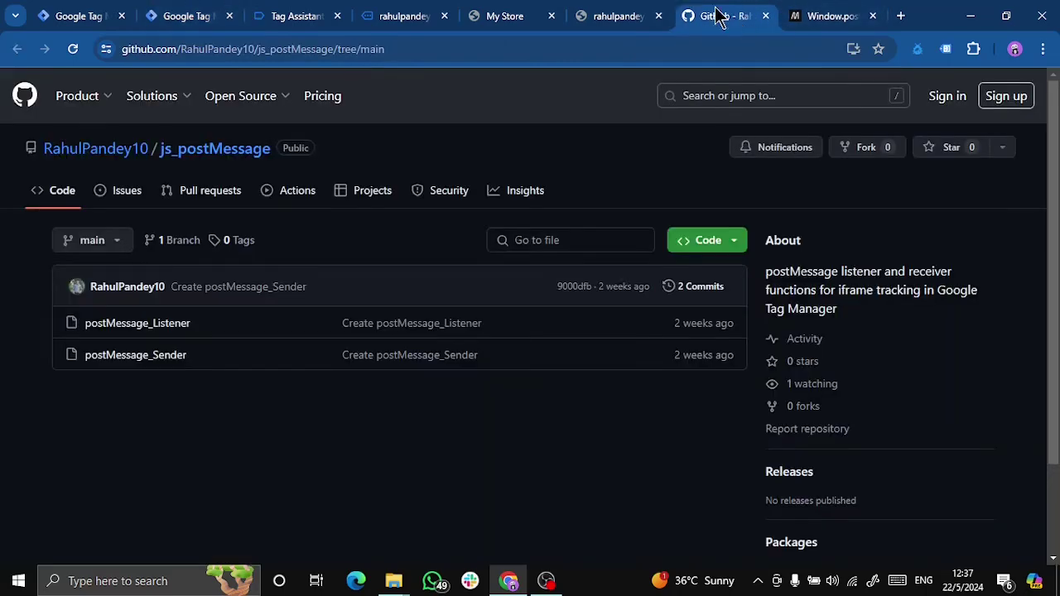
pyautogui.click(820, 21)
pyautogui.scroll(-3, 591, 343)
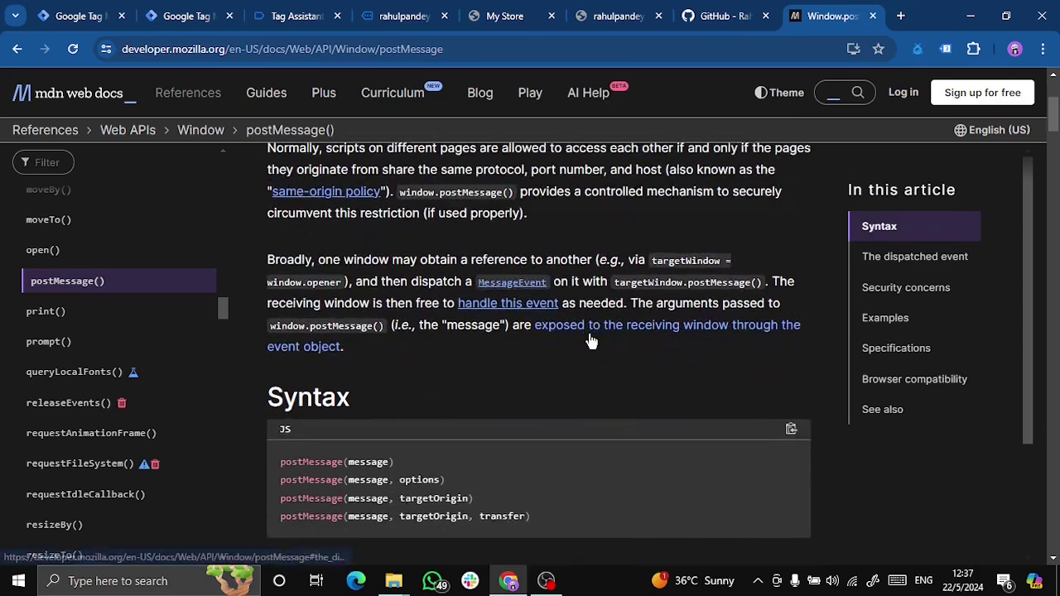
pyautogui.moveTo(559, 457); pyautogui.dragTo(281, 389)
pyautogui.click(826, 386)
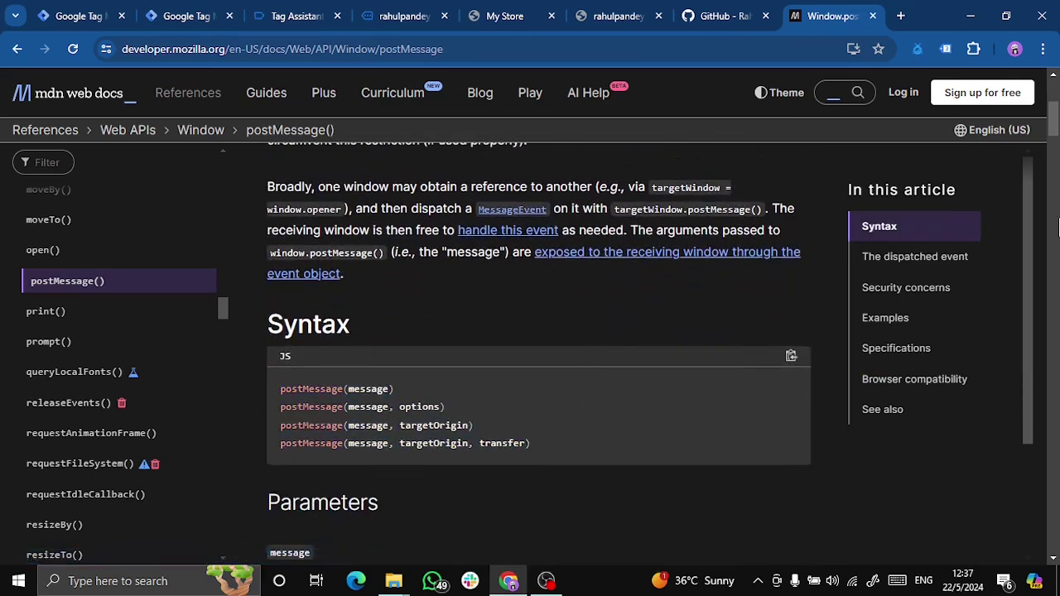
pyautogui.moveTo(1054, 132); pyautogui.dragTo(1054, 125)
# Review the js_postMessage GitHub repository's files alongside the sender script in the cHTML - postMessage Sender - Click tag.
pyautogui.click(704, 16)
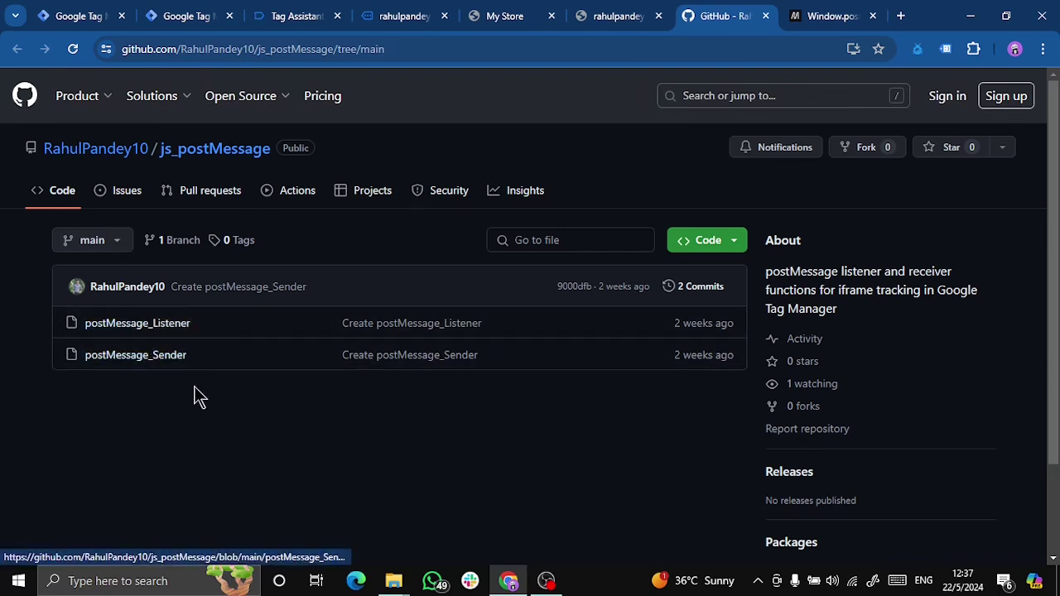
pyautogui.click(180, 21)
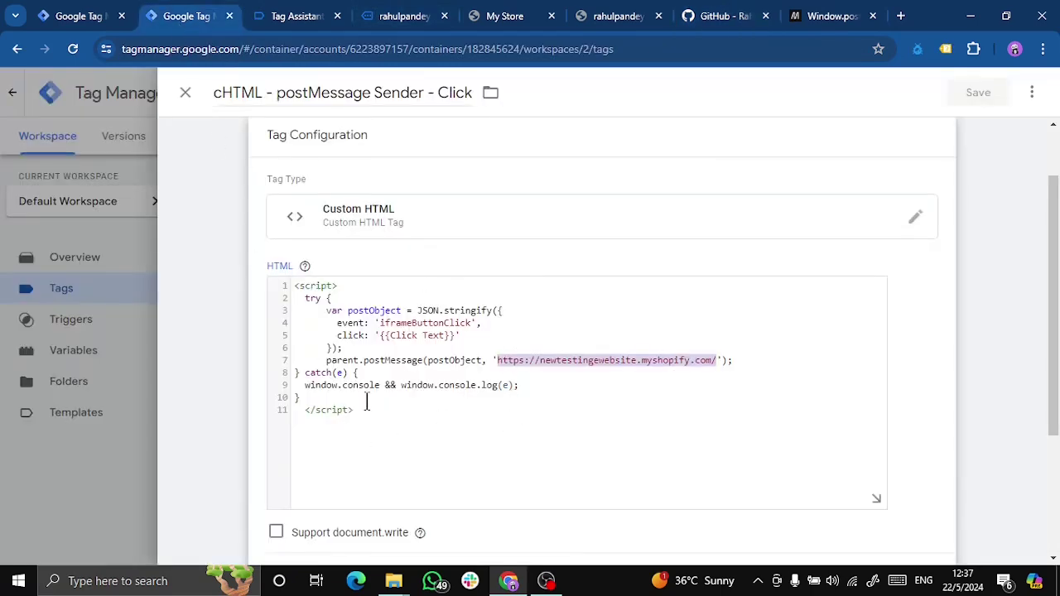
pyautogui.moveTo(355, 409); pyautogui.dragTo(291, 287)
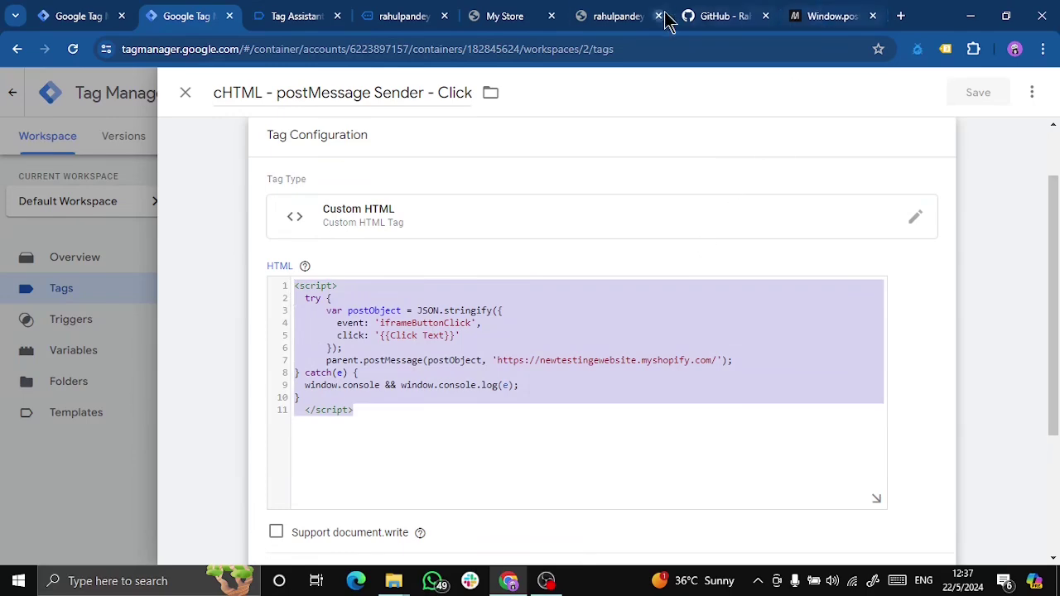
pyautogui.click(700, 23)
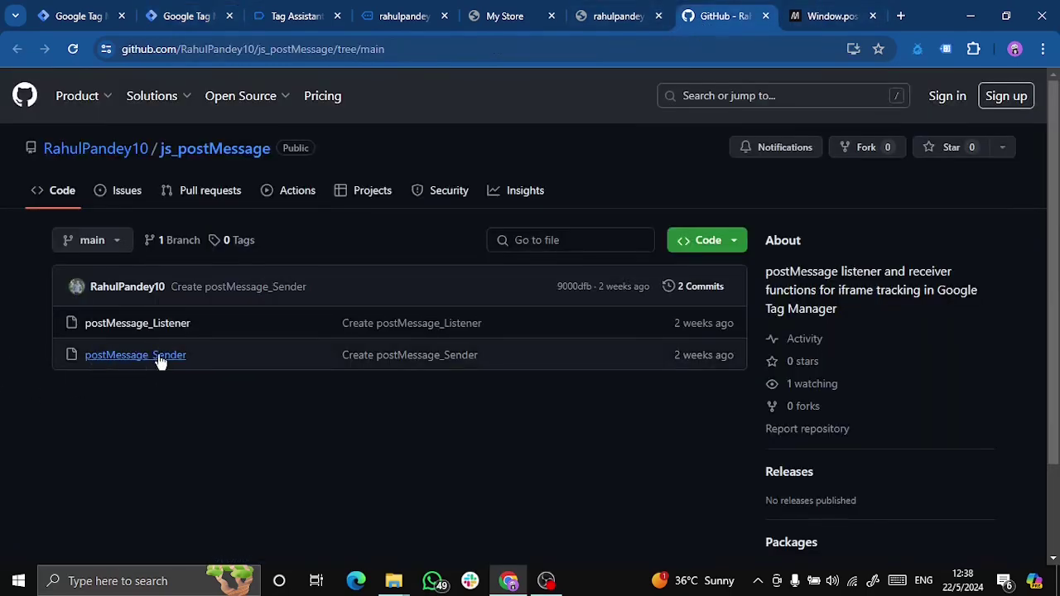
# Review the workspace changes of the Shopify store container's Iframe tracking workspace.
pyautogui.click(78, 16)
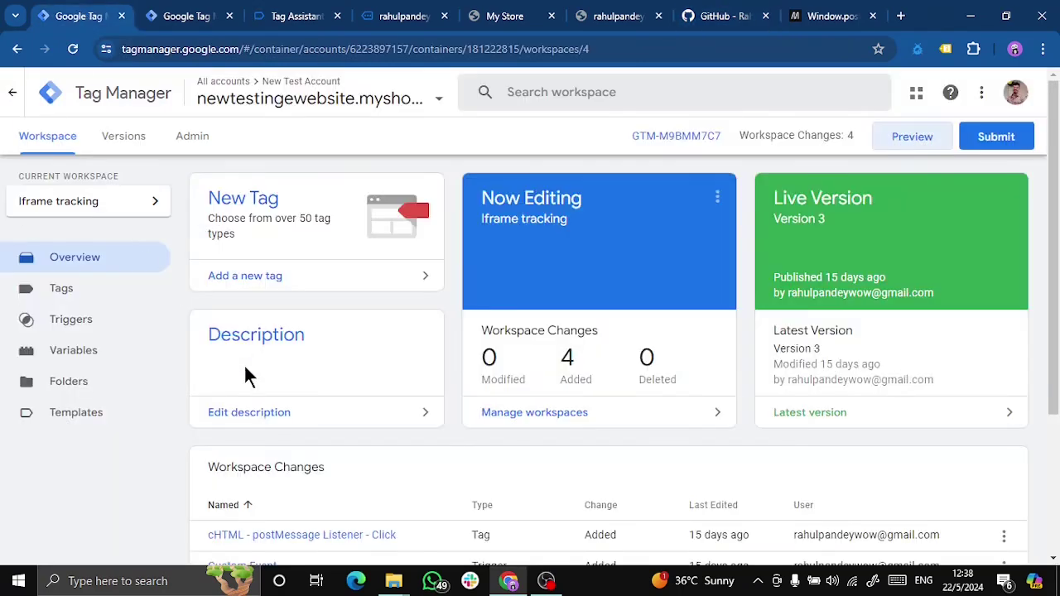
pyautogui.scroll(-2, 213, 464)
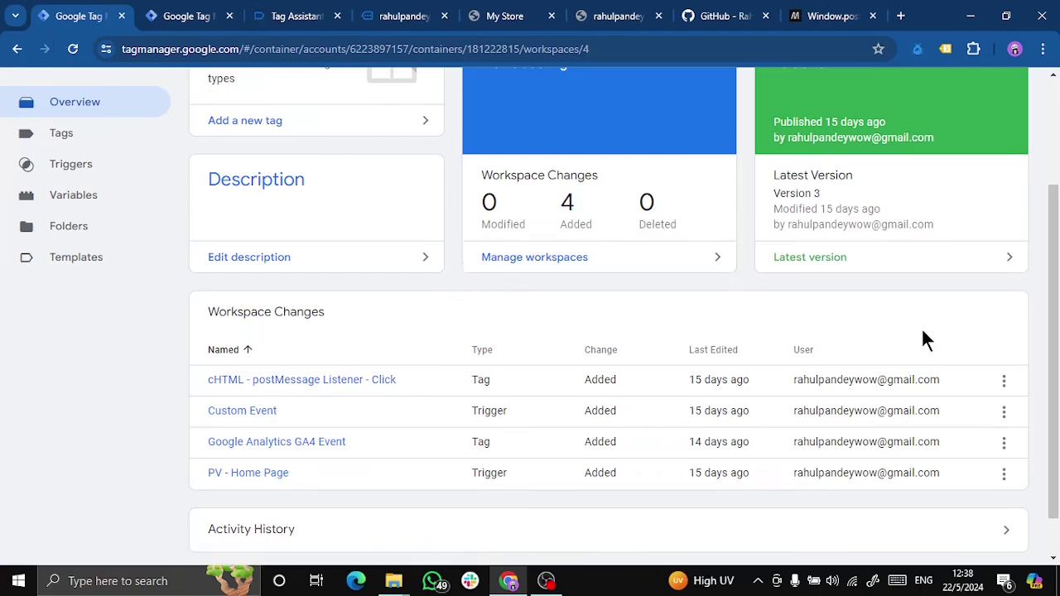
pyautogui.scroll(3, 921, 327)
# Start preview mode for container GTM-M9BMM7C7, close the old debug tabs, and place the new Tag Assistant tab beside its container tab.
pyautogui.click(907, 145)
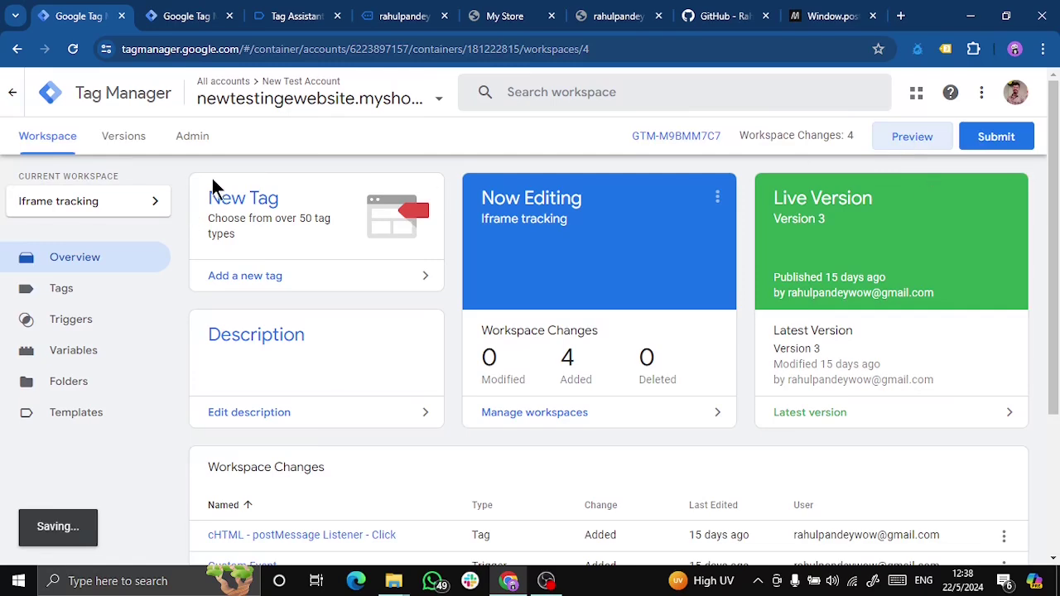
pyautogui.click(315, 17)
pyautogui.click(337, 15)
pyautogui.click(337, 16)
pyautogui.click(91, 15)
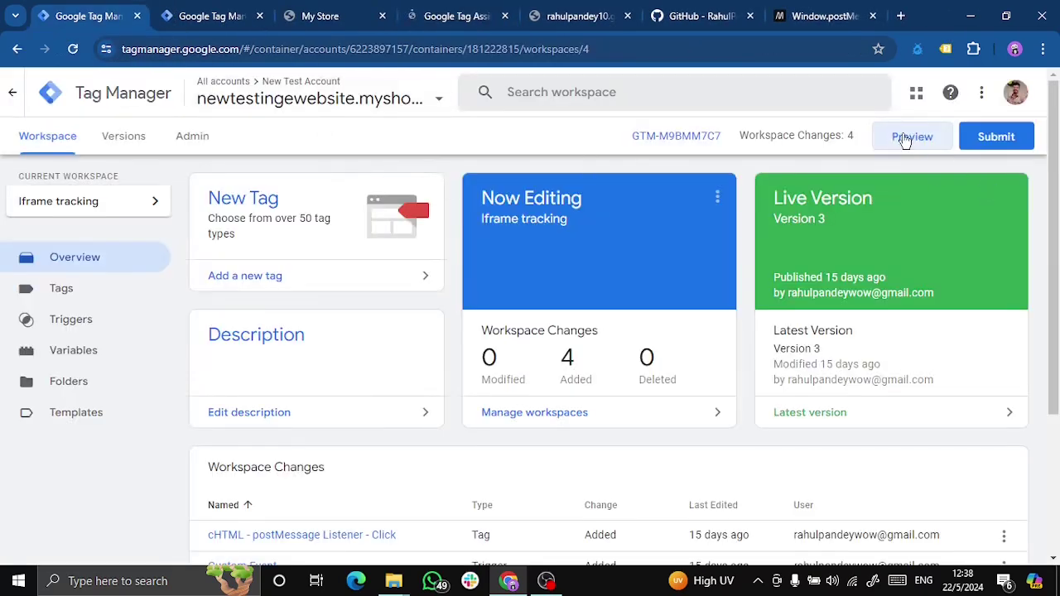
pyautogui.moveTo(448, 20); pyautogui.dragTo(220, 19)
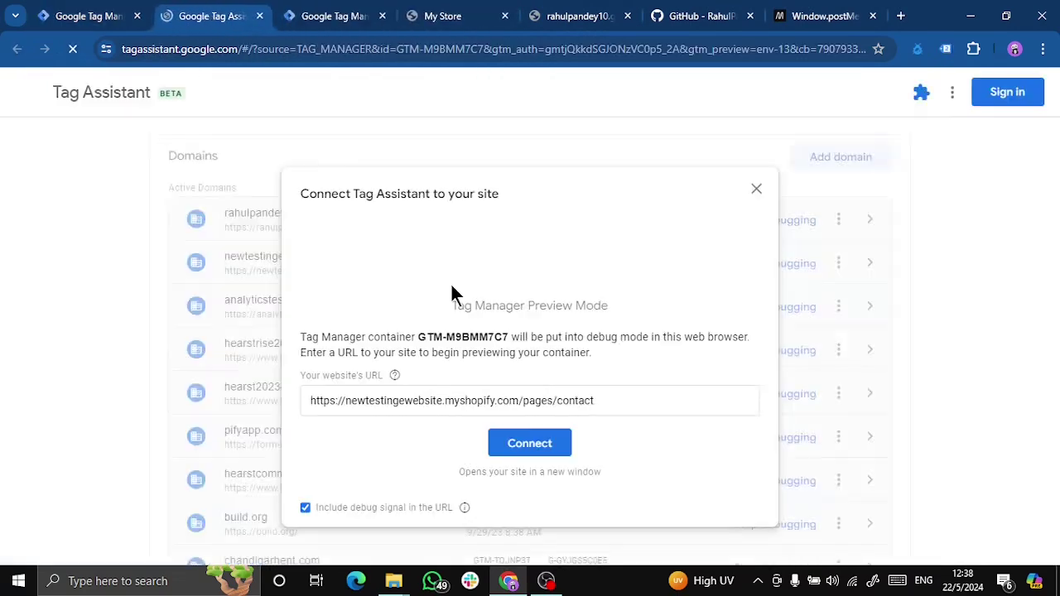
pyautogui.click(622, 404)
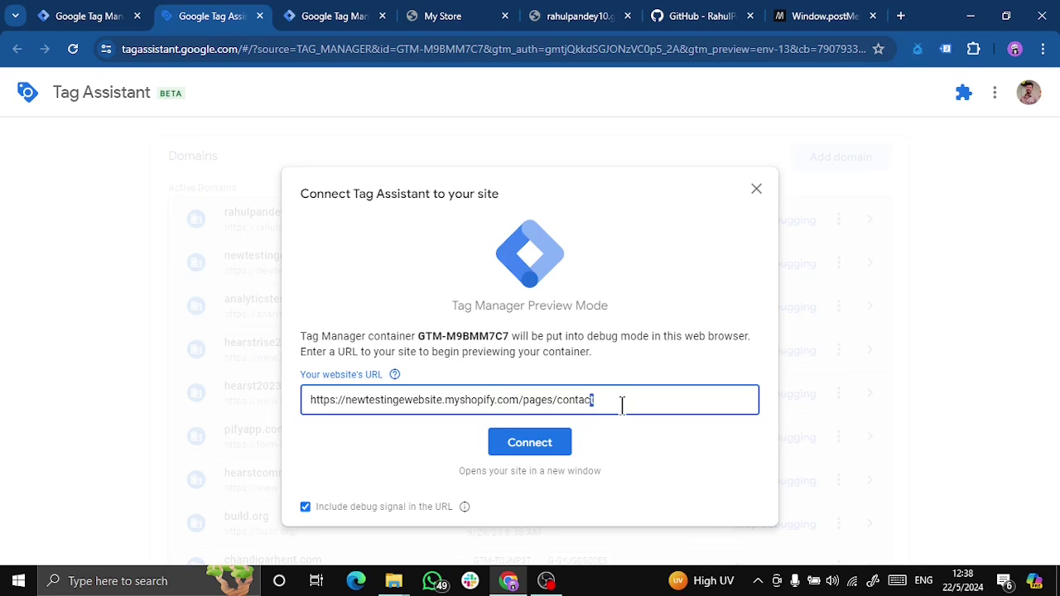
pyautogui.hotkey('ctrl', 'shift', 'Left')
pyautogui.press('BackSpace')
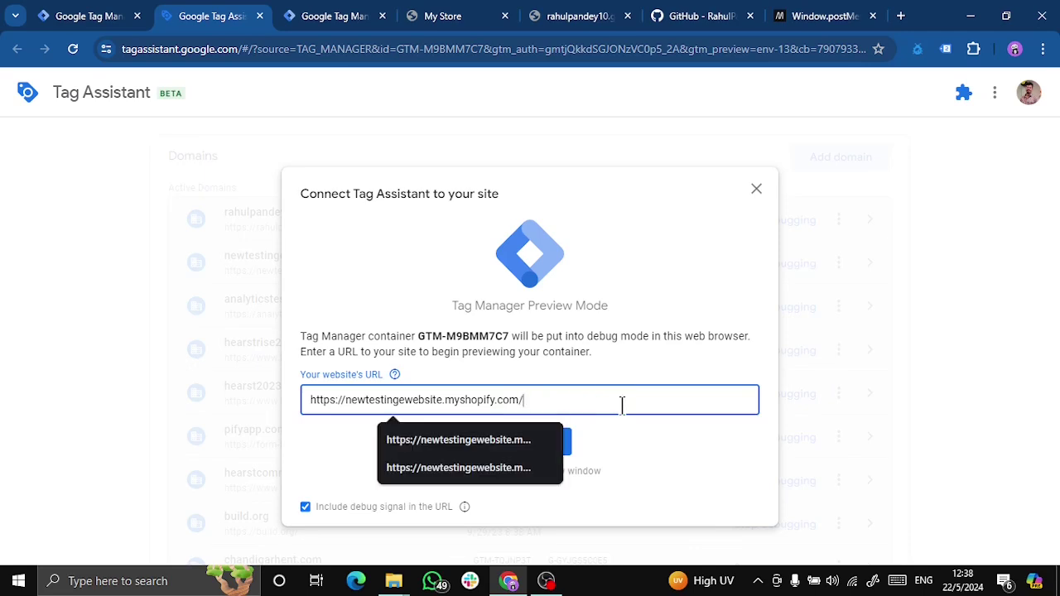
pyautogui.click(644, 462)
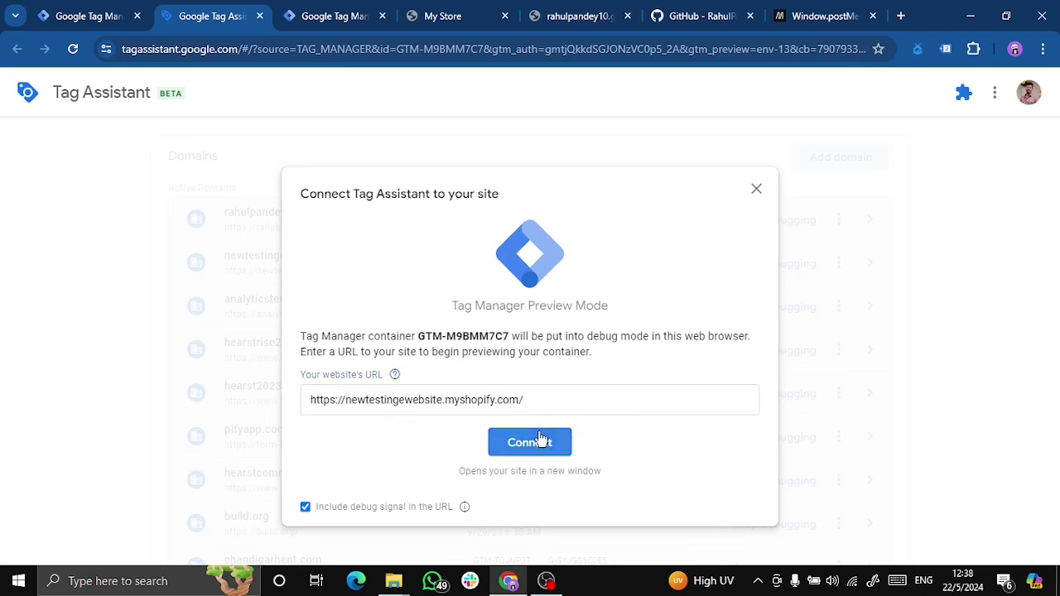
pyautogui.click(537, 447)
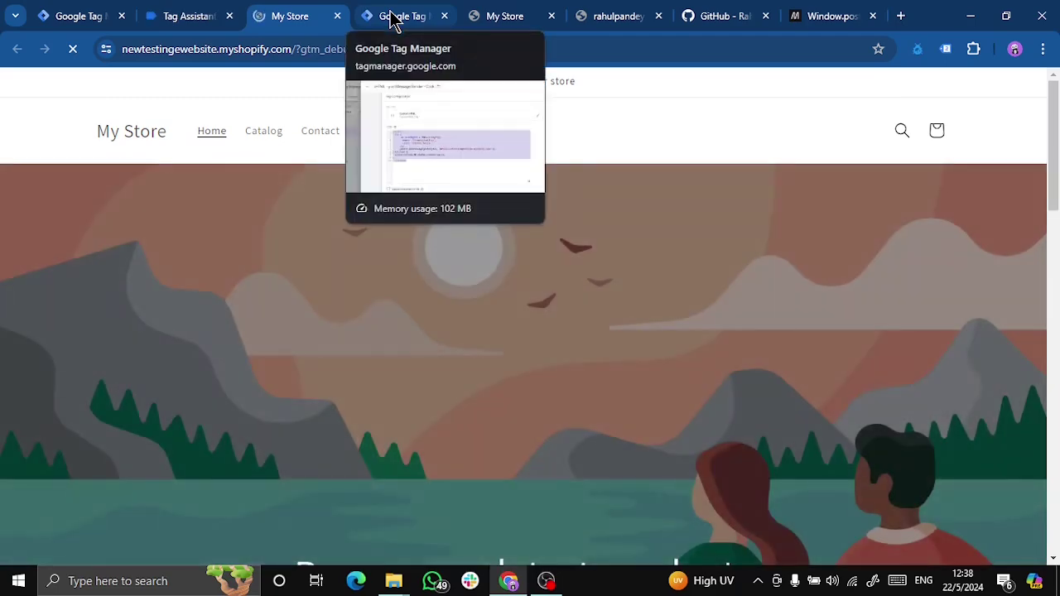
# Close the sender tag, start preview for container GTM-TBKMP6D2 connected to the testing_iframe page, and close the old store and iframe tabs.
pyautogui.click(390, 17)
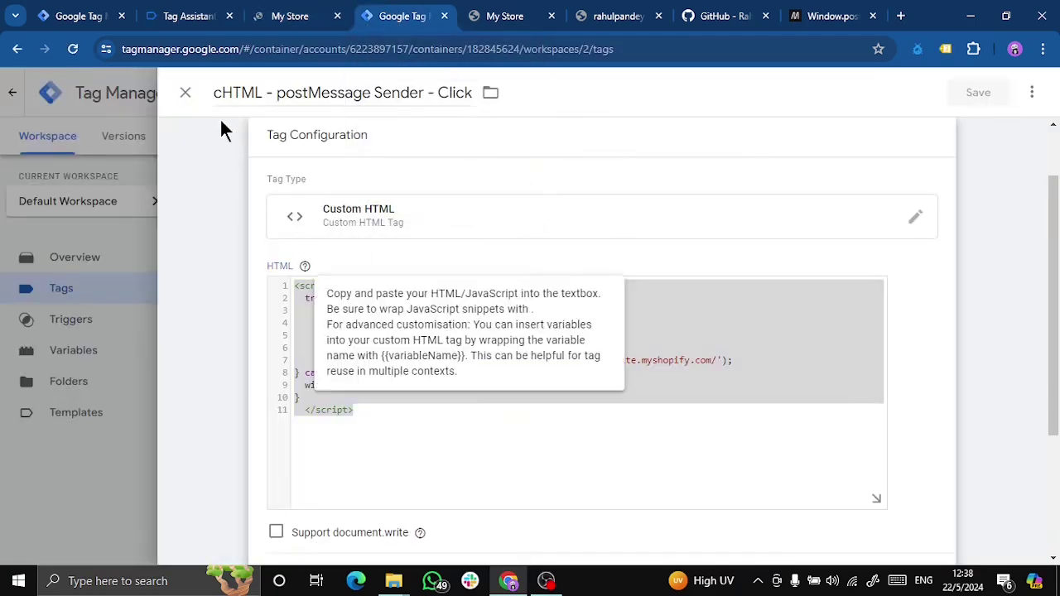
pyautogui.click(186, 93)
pyautogui.click(926, 137)
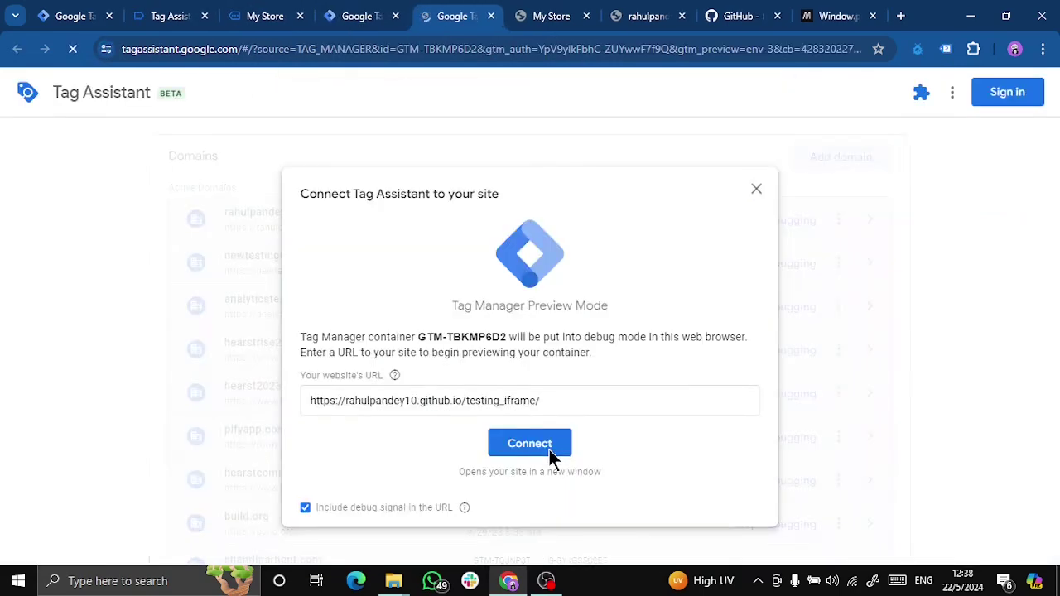
pyautogui.click(516, 447)
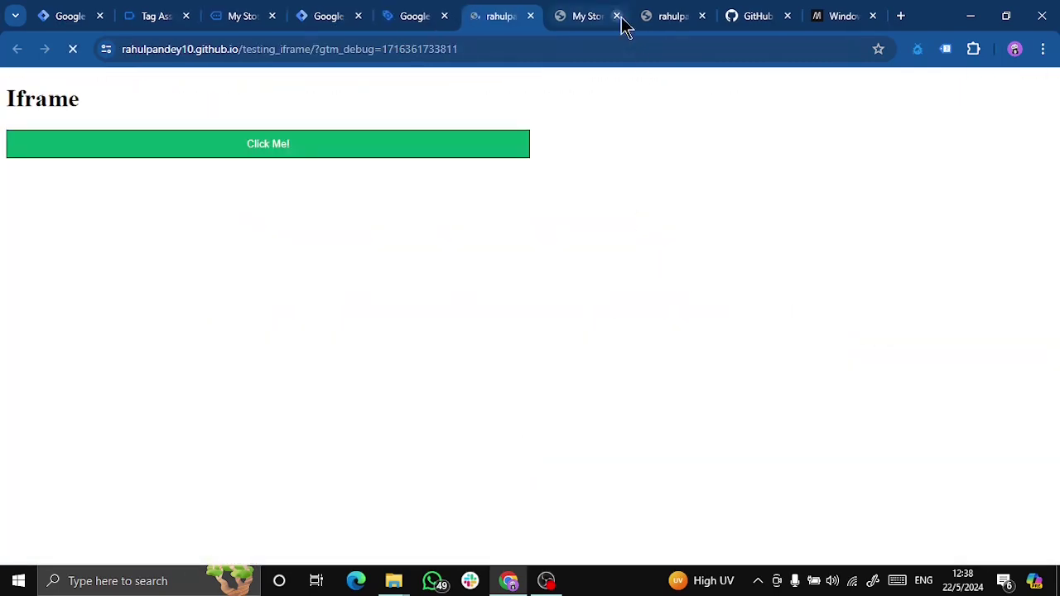
pyautogui.click(617, 17)
pyautogui.click(617, 16)
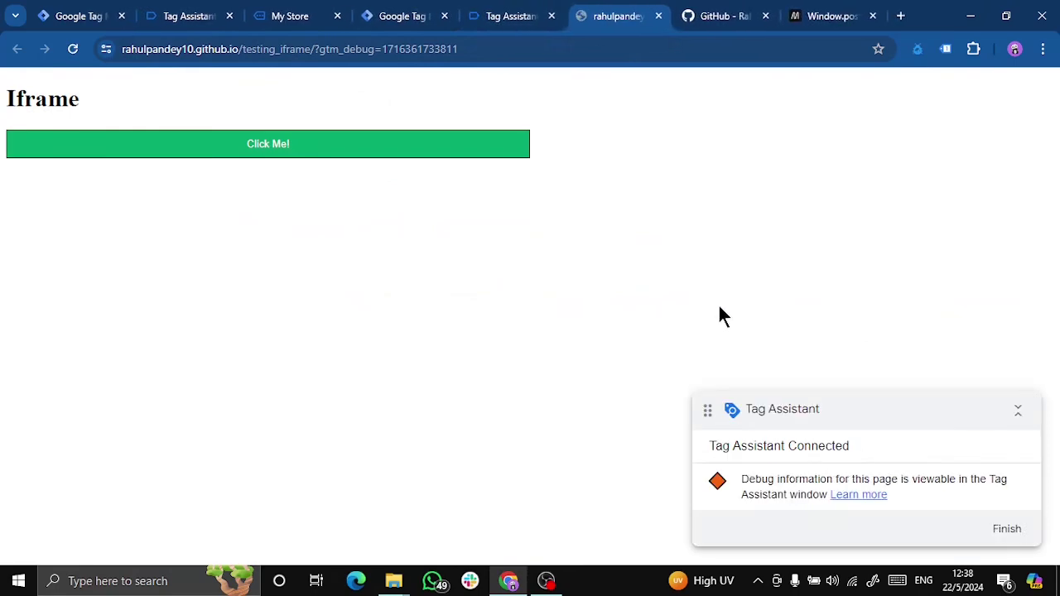
# Collapse the Tag Assistant badge on the iframe page and open the cHTML - postMessage Listener - Click tag in the store container.
pyautogui.click(1015, 421)
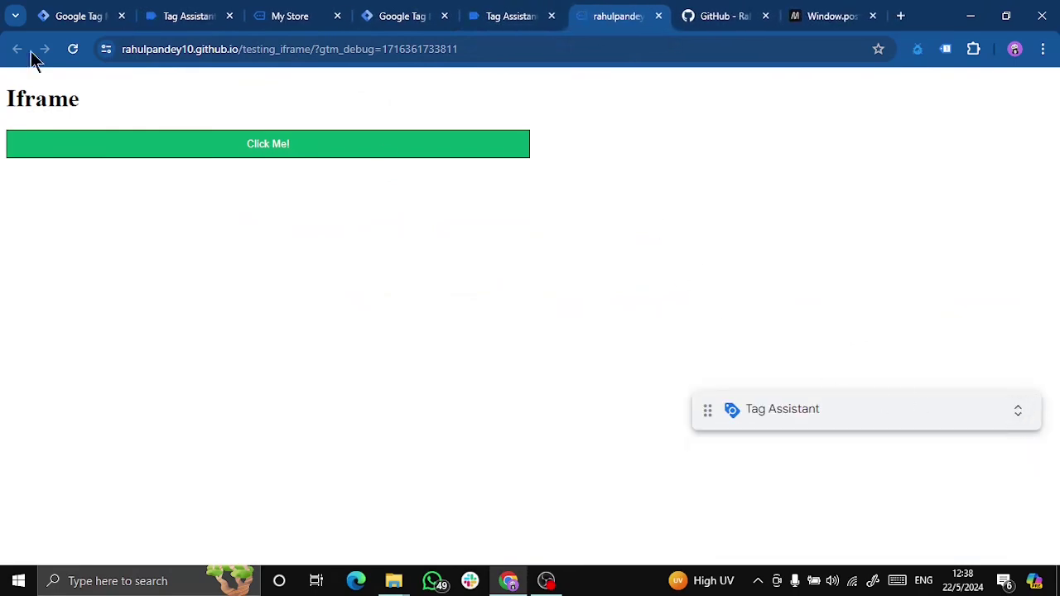
pyautogui.click(81, 19)
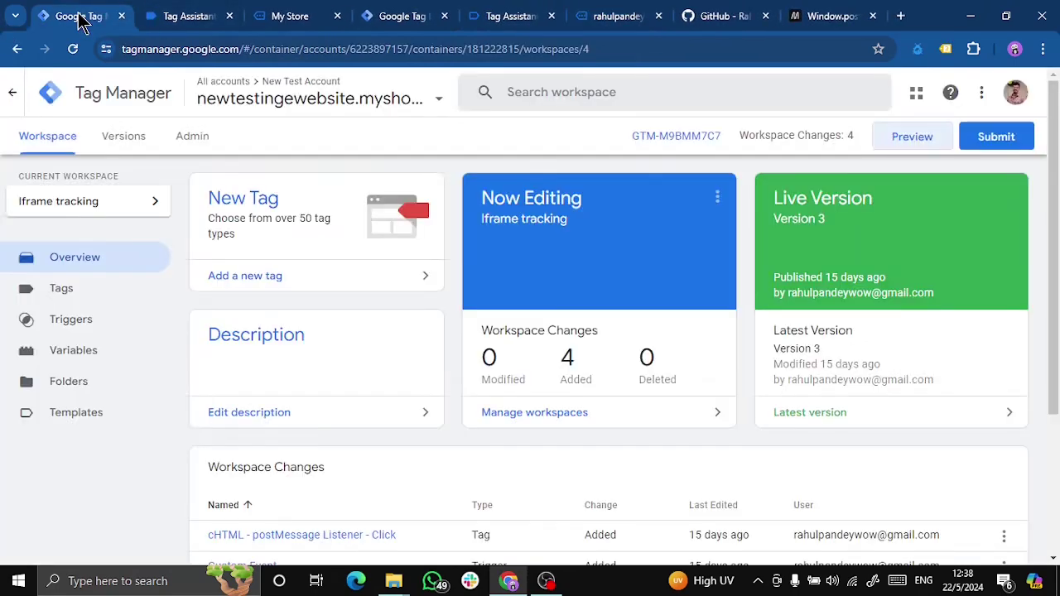
pyautogui.click(93, 291)
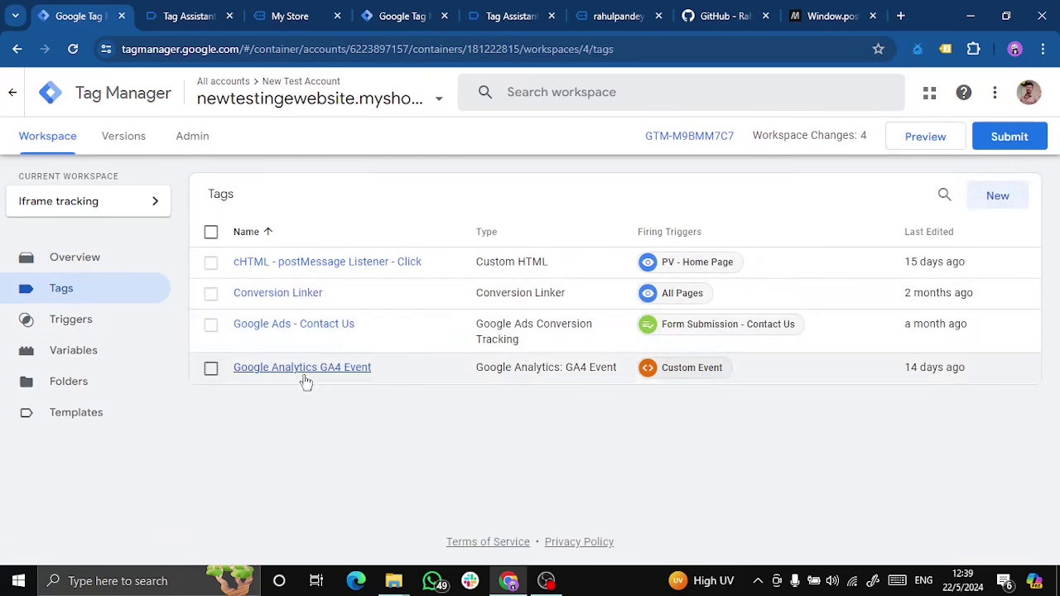
pyautogui.click(211, 264)
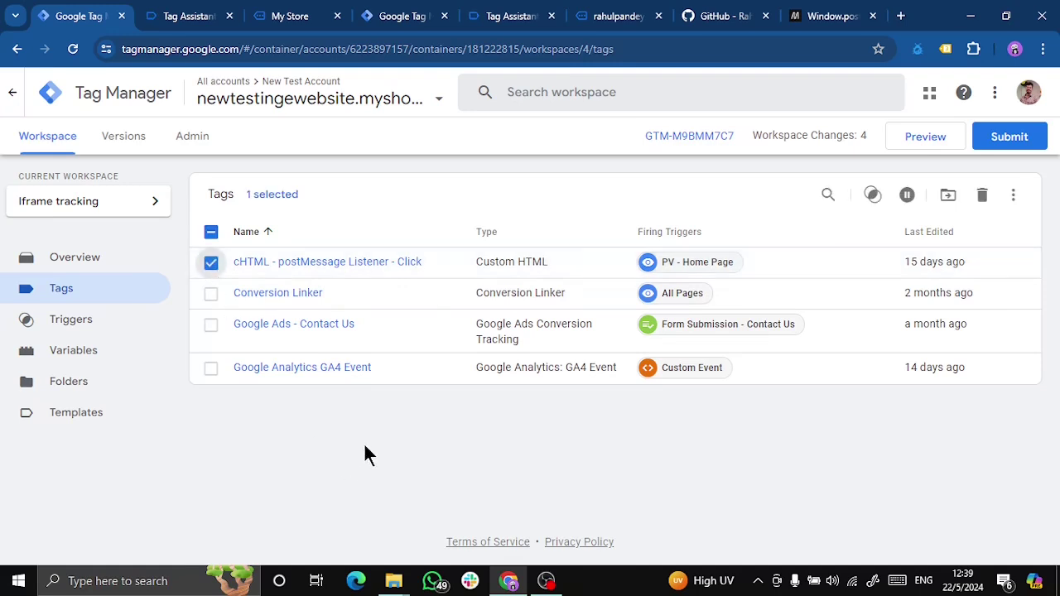
pyautogui.click(309, 263)
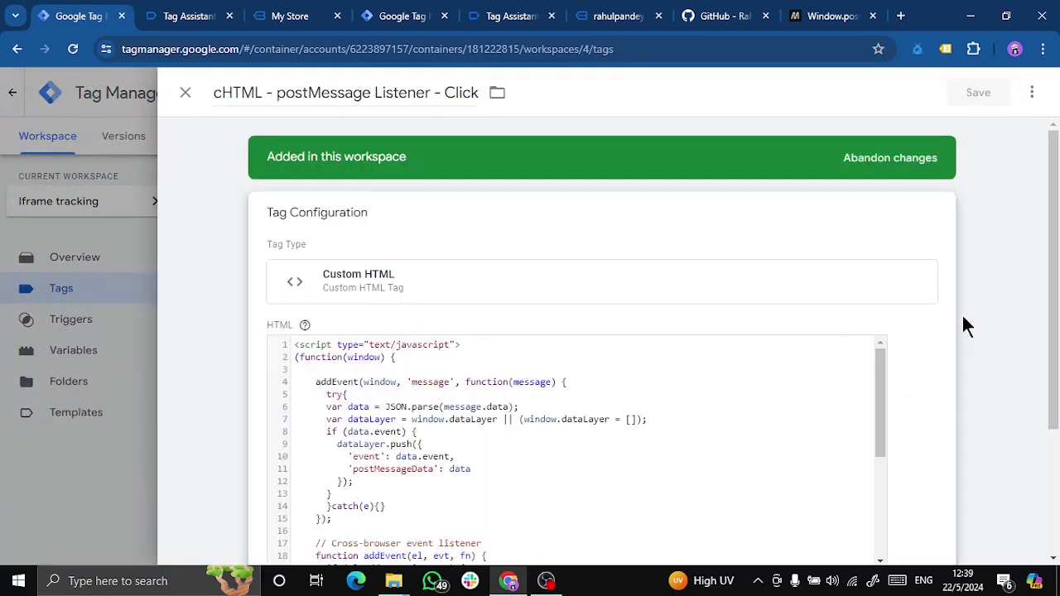
pyautogui.moveTo(1055, 226); pyautogui.dragTo(1055, 282)
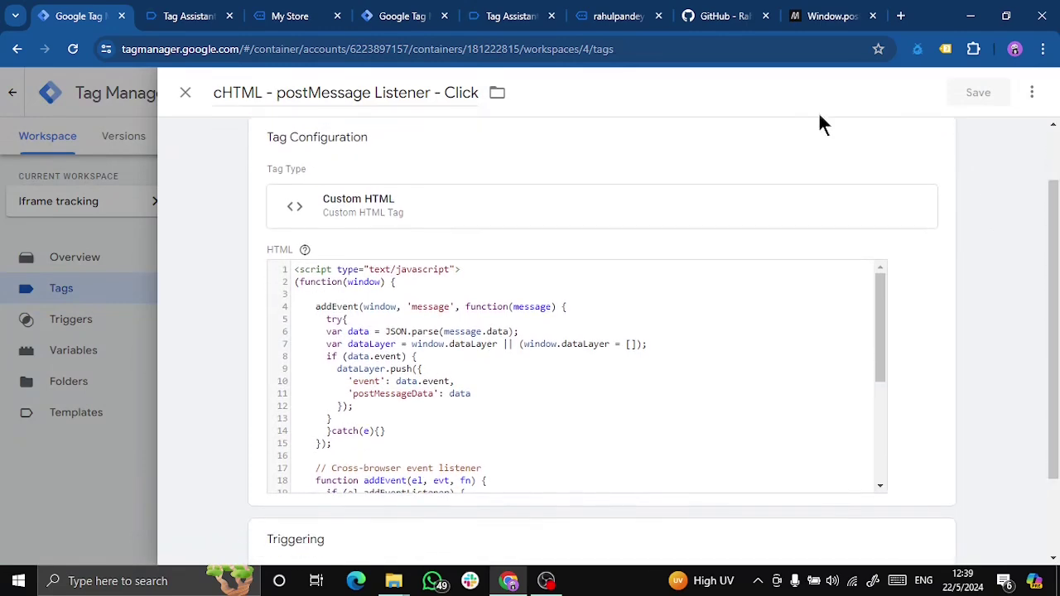
# Examine the postMessage_Listener code in the js_postMessage GitHub repository and compare it with the listener tag's HTML.
pyautogui.click(720, 16)
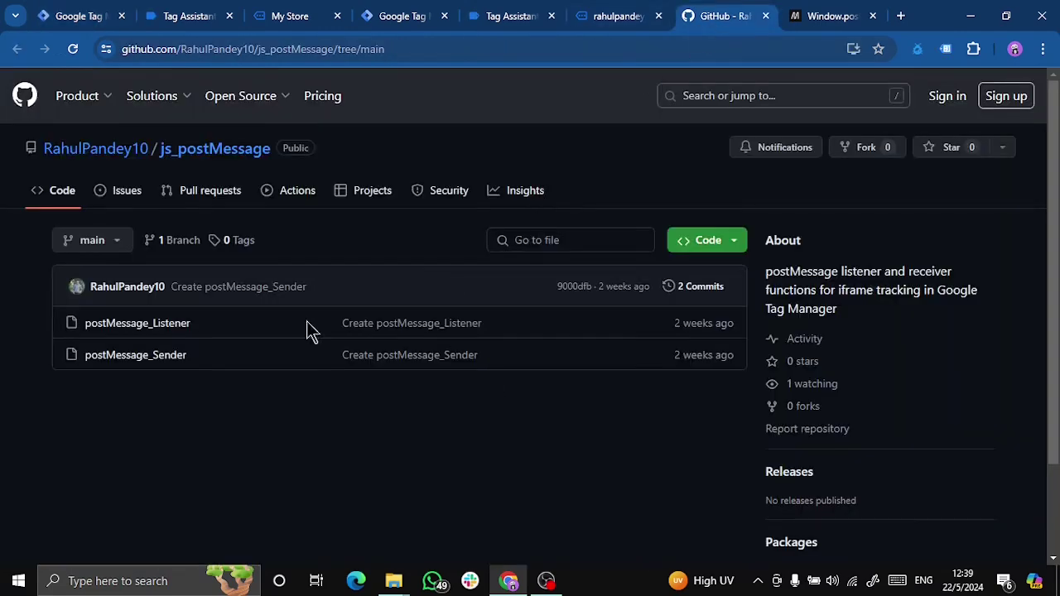
pyautogui.click(133, 323)
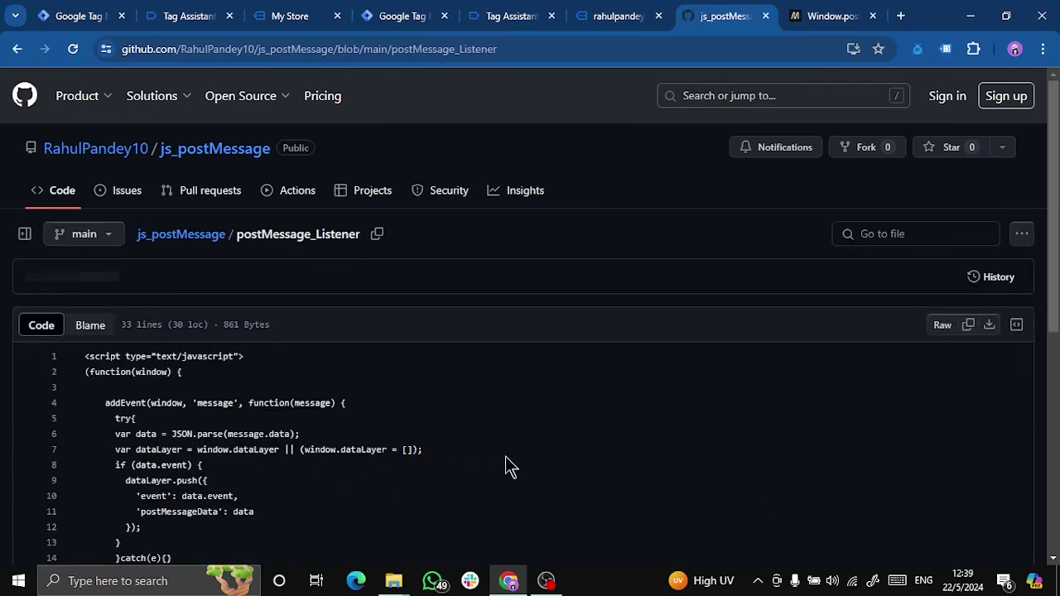
pyautogui.scroll(-1, 478, 406)
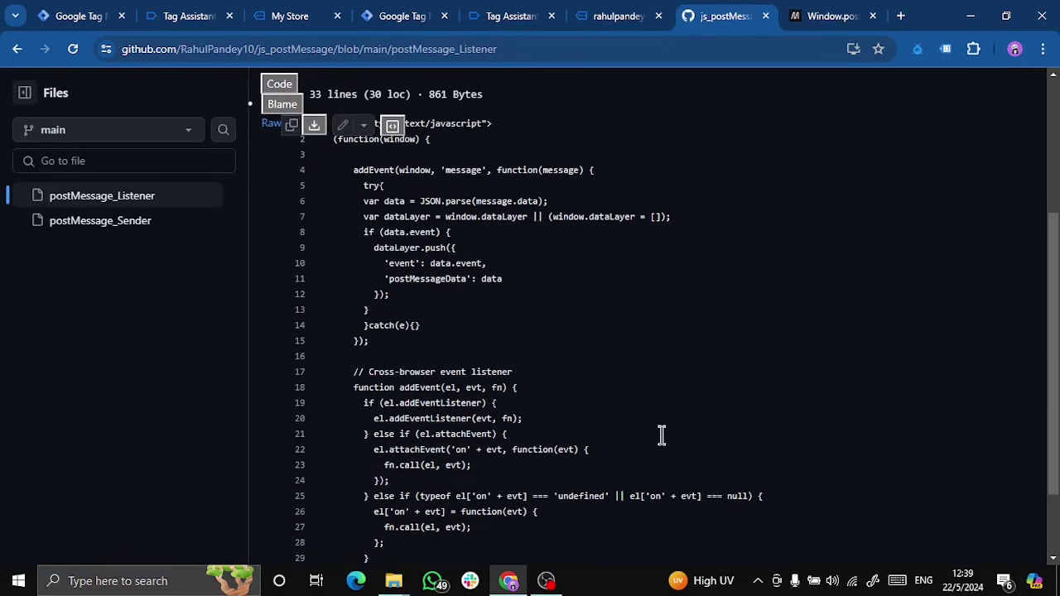
pyautogui.click(91, 16)
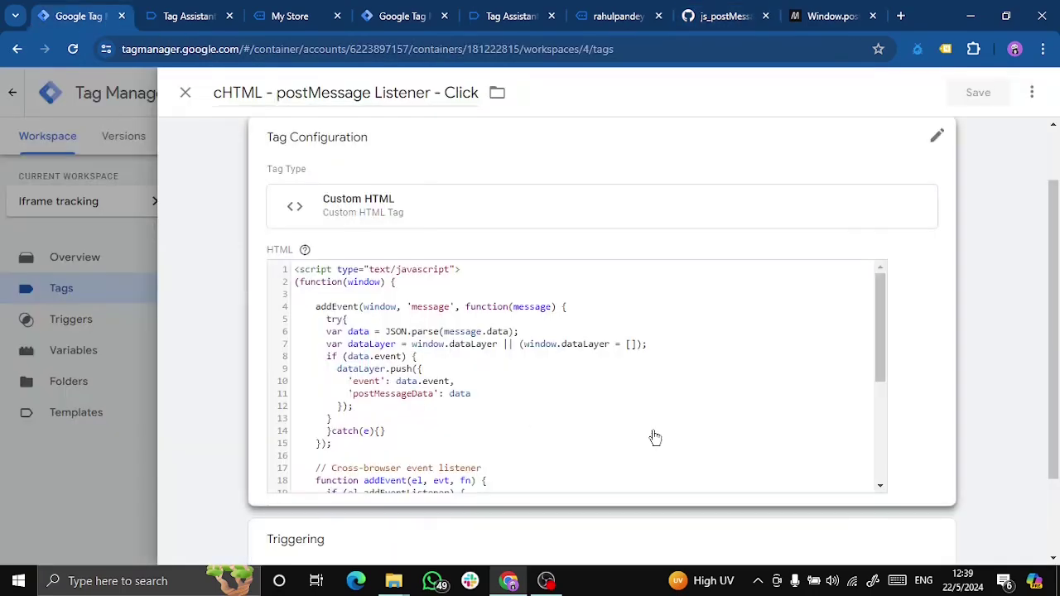
pyautogui.moveTo(880, 303)
pyautogui.mouseDown()
pyautogui.moveTo(880, 414)
pyautogui.moveTo(881, 290)
pyautogui.mouseUp()
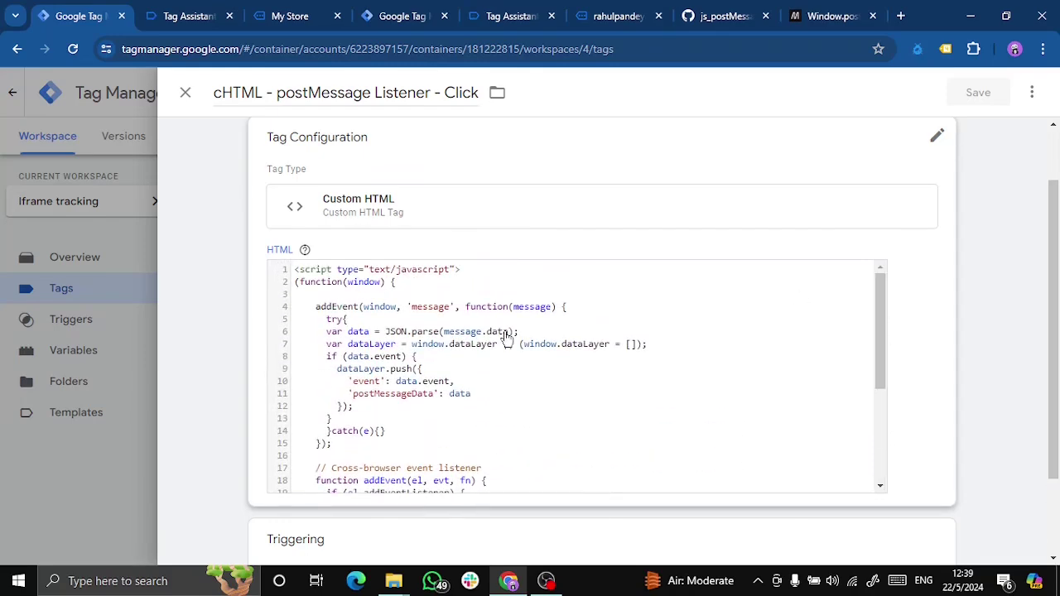
# Review the event name, Click Text value and target store URL in the cHTML - postMessage Sender - Click tag, and close it.
pyautogui.click(203, 21)
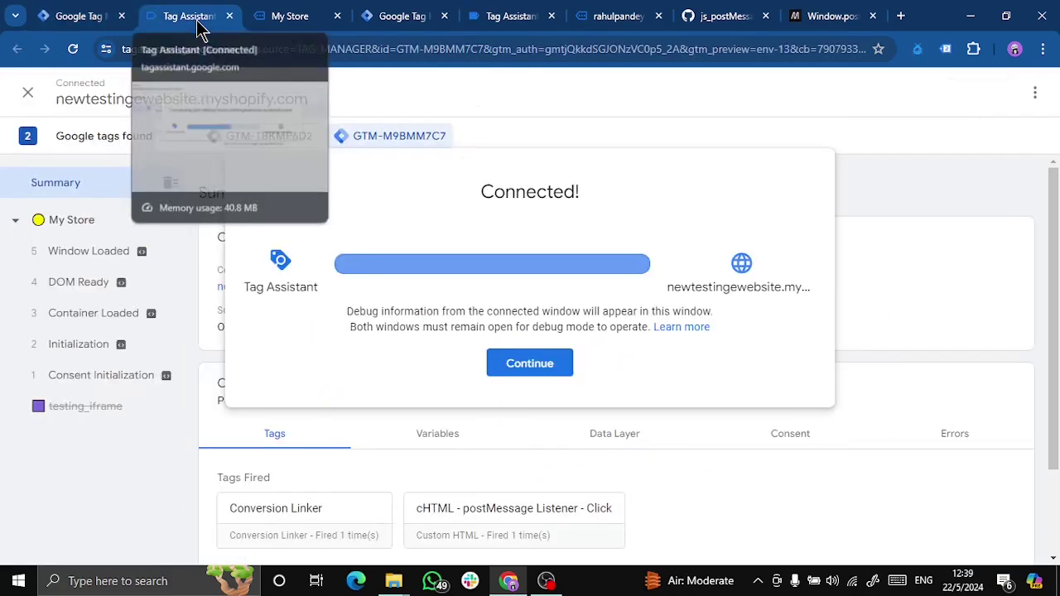
pyautogui.click(389, 21)
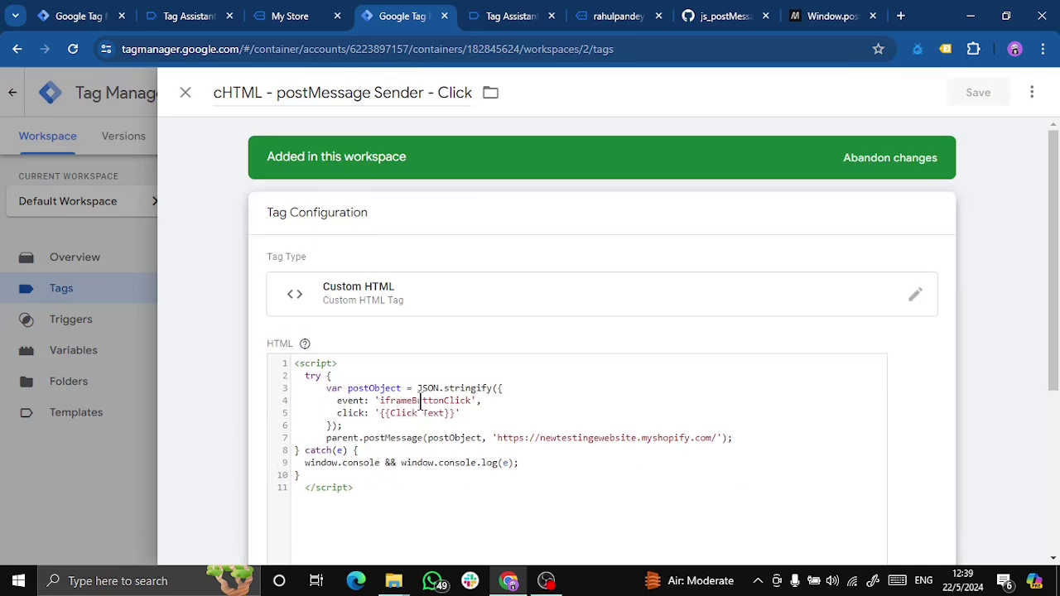
pyautogui.doubleClick(421, 401)
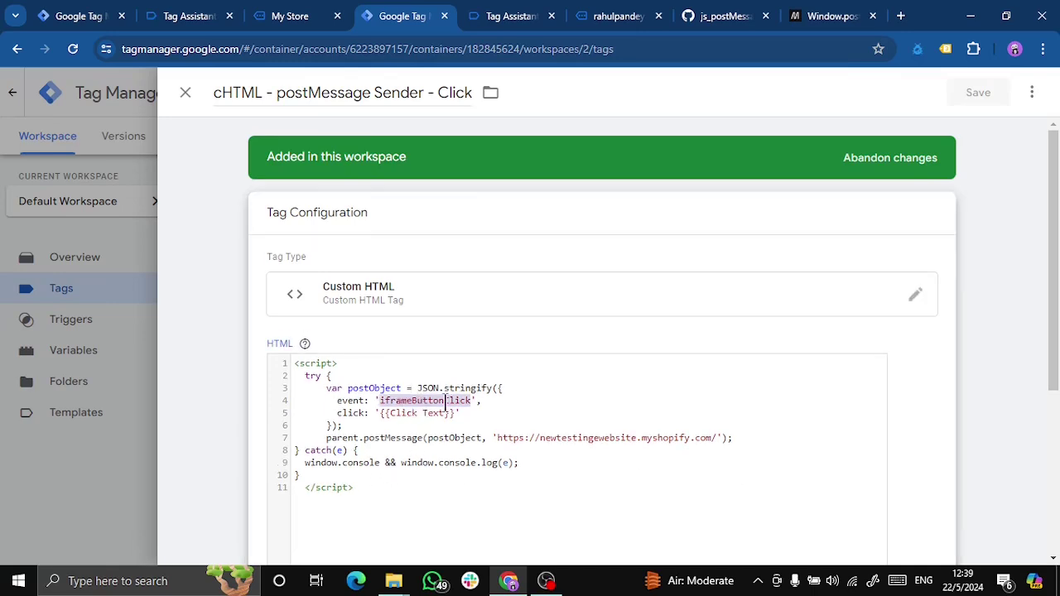
pyautogui.moveTo(455, 416); pyautogui.dragTo(323, 414)
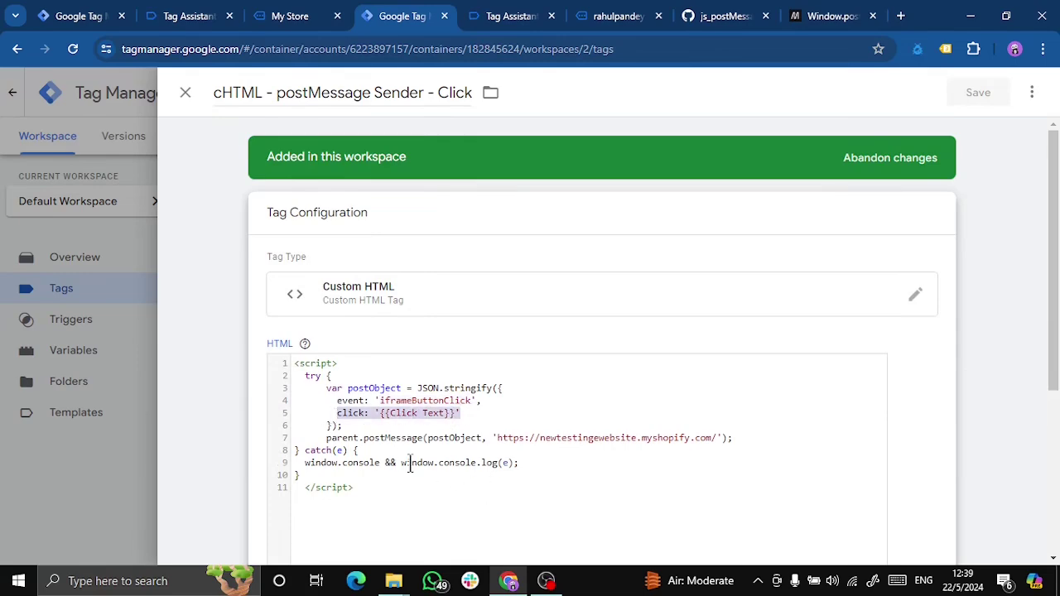
pyautogui.moveTo(717, 438); pyautogui.dragTo(496, 438)
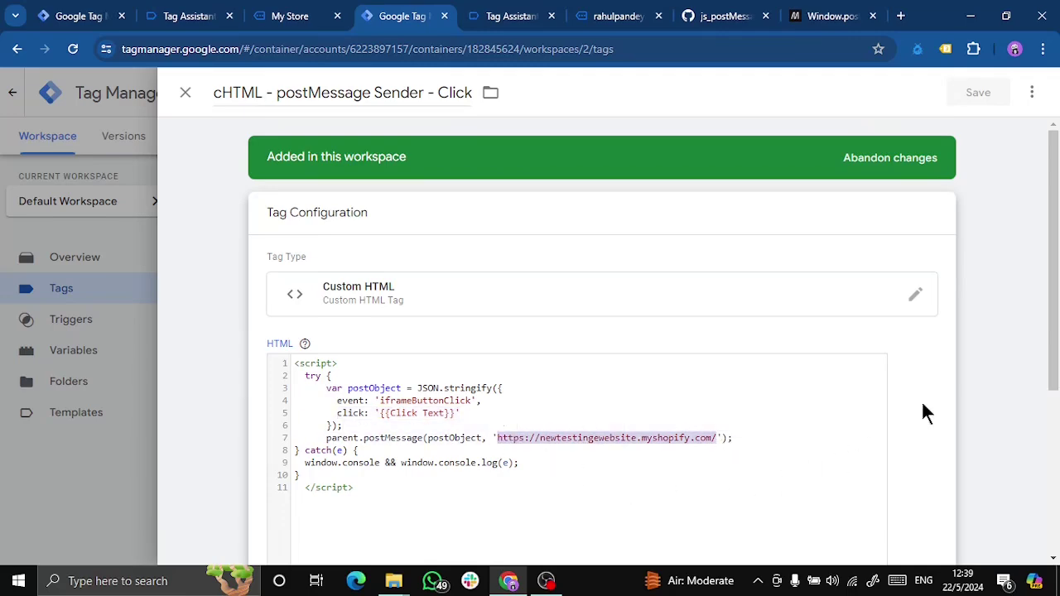
pyautogui.click(184, 93)
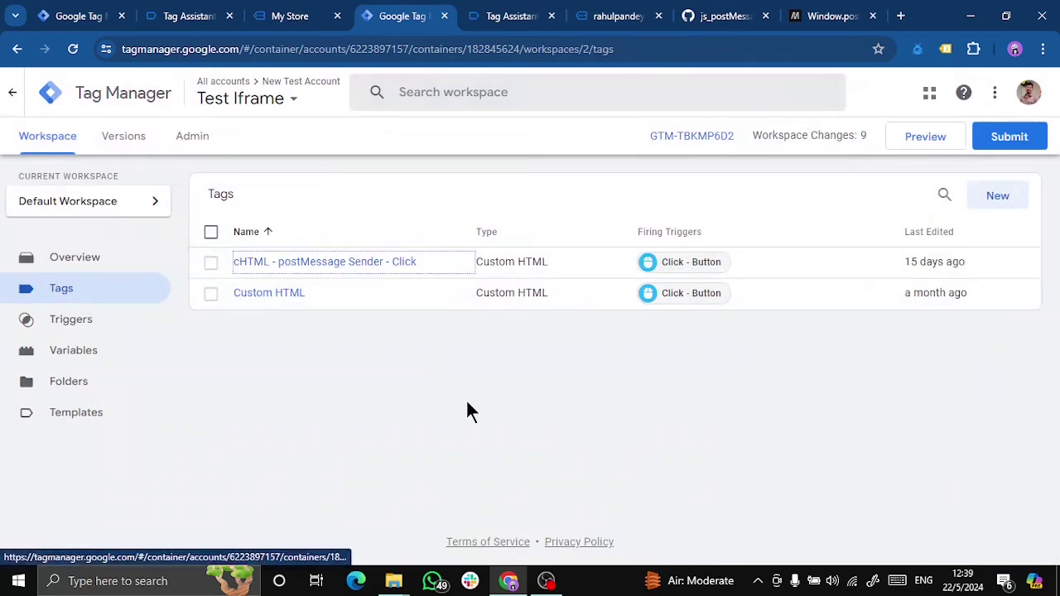
# Continue past the connection dialog for GTM-TBKMP6D2, trigger the Click Me! button on the testing_iframe page, and dismiss its alert.
pyautogui.click(501, 18)
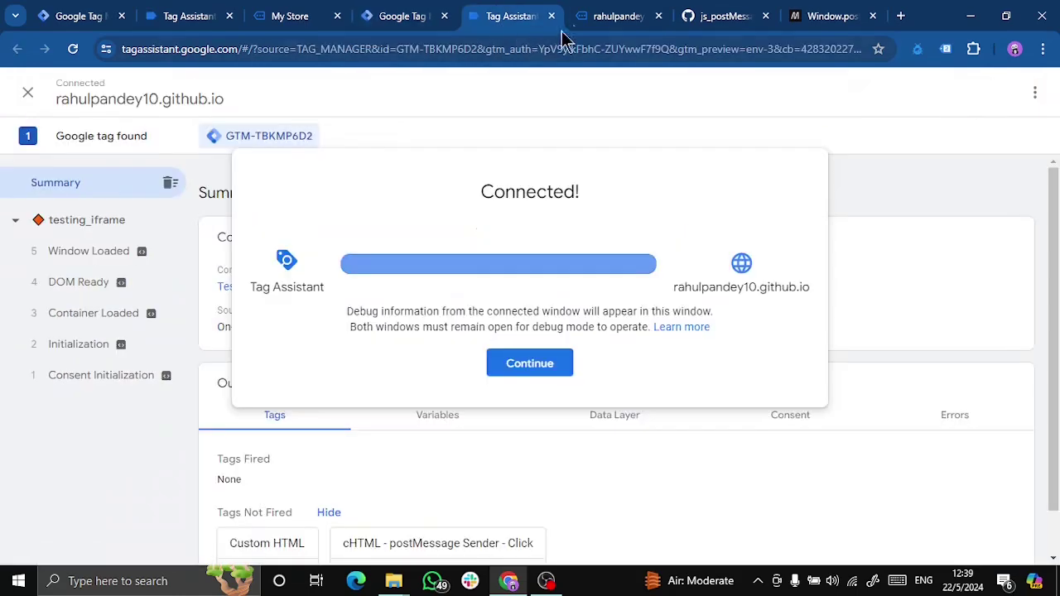
pyautogui.click(517, 371)
pyautogui.click(611, 16)
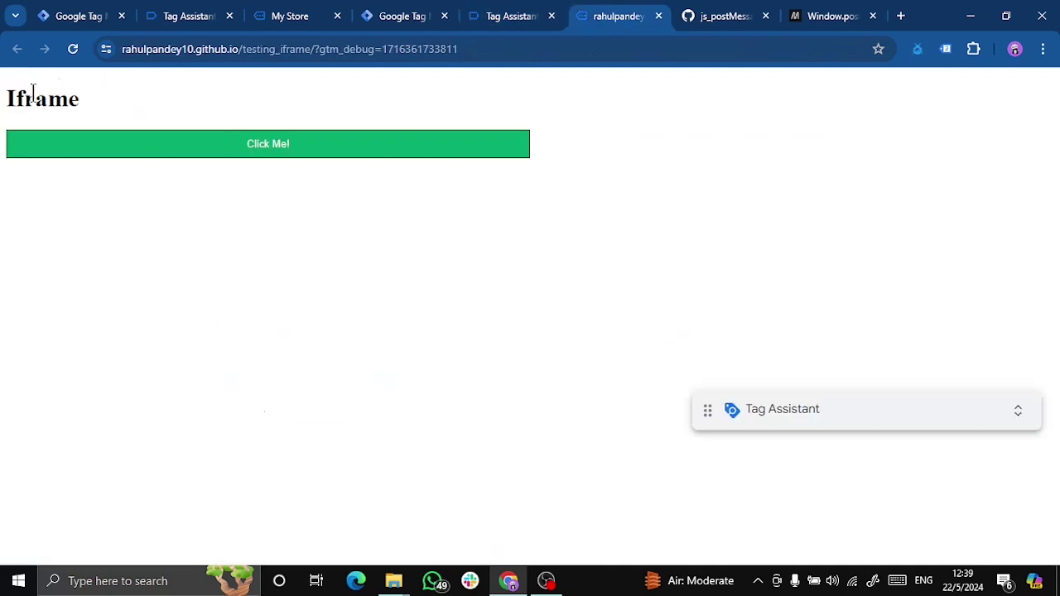
pyautogui.click(267, 147)
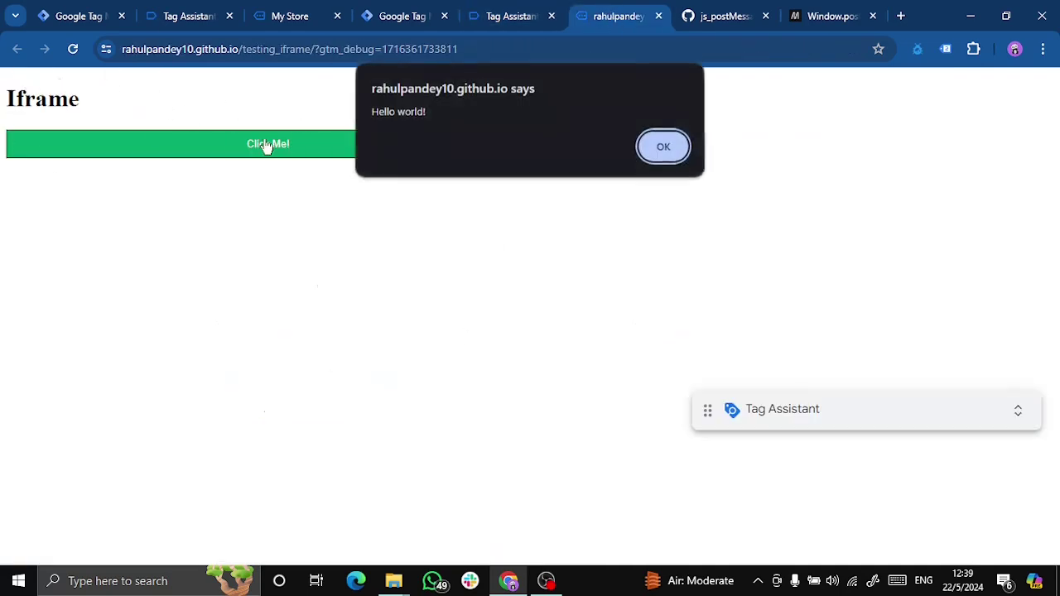
pyautogui.click(672, 158)
# Inspect the Click event's details for the cHTML - postMessage Sender - Click tag in the iframe container's Tag Assistant.
pyautogui.click(507, 18)
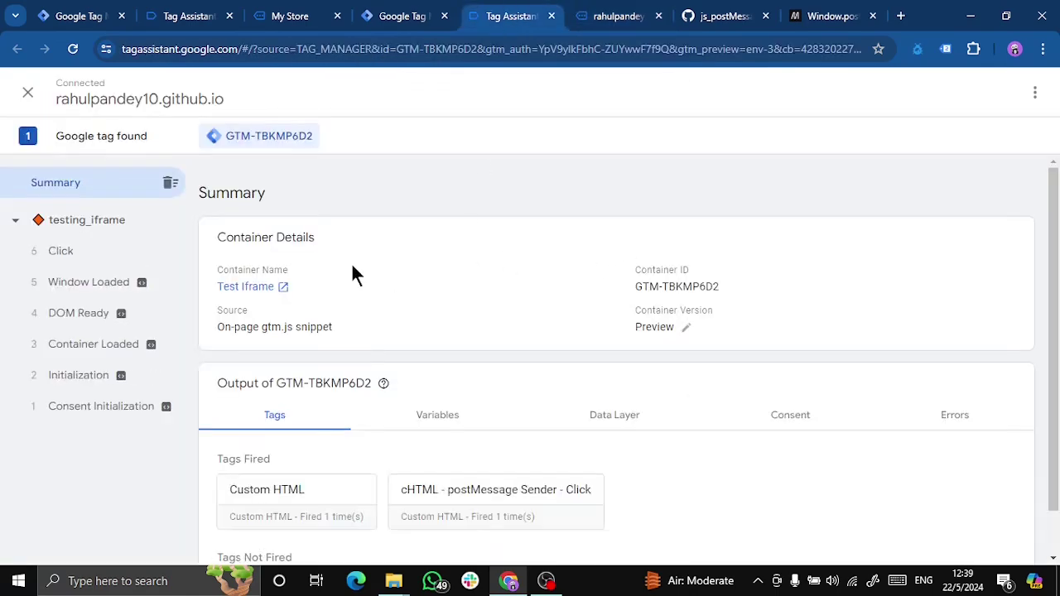
pyautogui.click(81, 253)
pyautogui.click(506, 459)
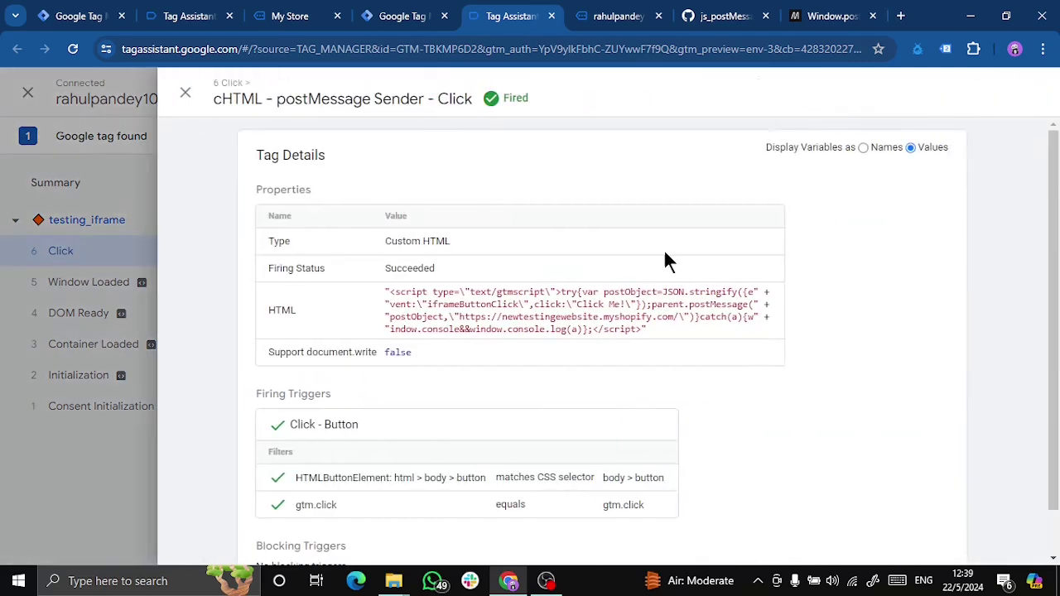
pyautogui.click(185, 93)
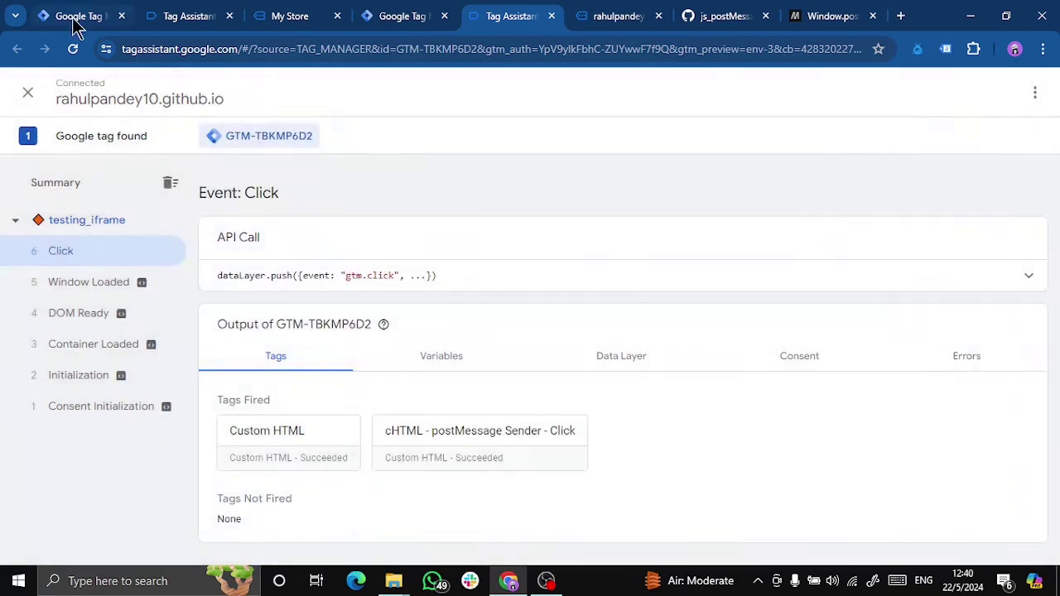
# Close the listener tag in the store container and collapse the Tag Assistant badge on the store page.
pyautogui.click(78, 17)
pyautogui.click(186, 93)
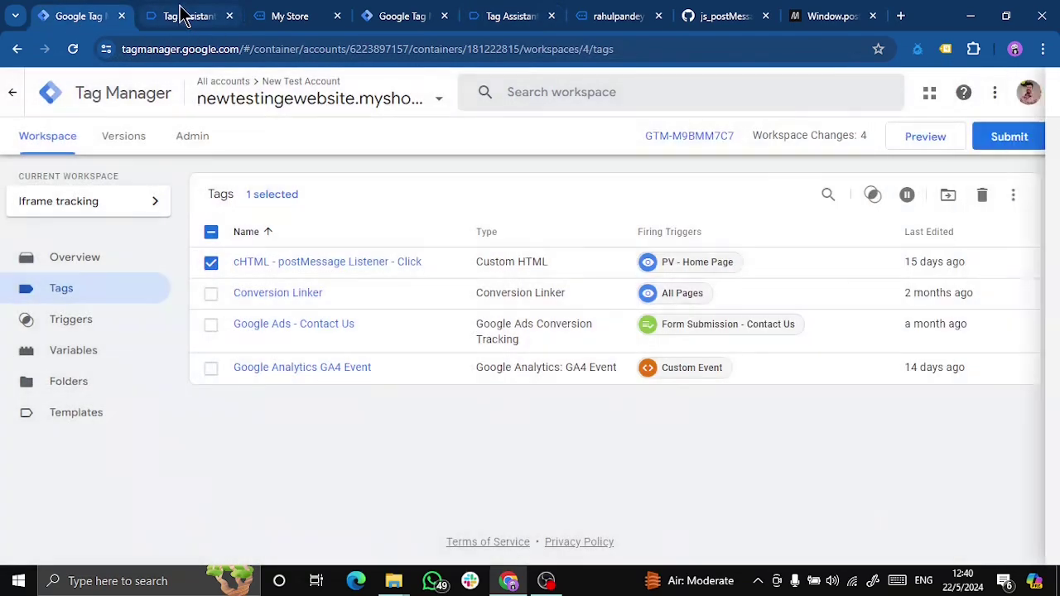
pyautogui.click(174, 16)
pyautogui.click(286, 17)
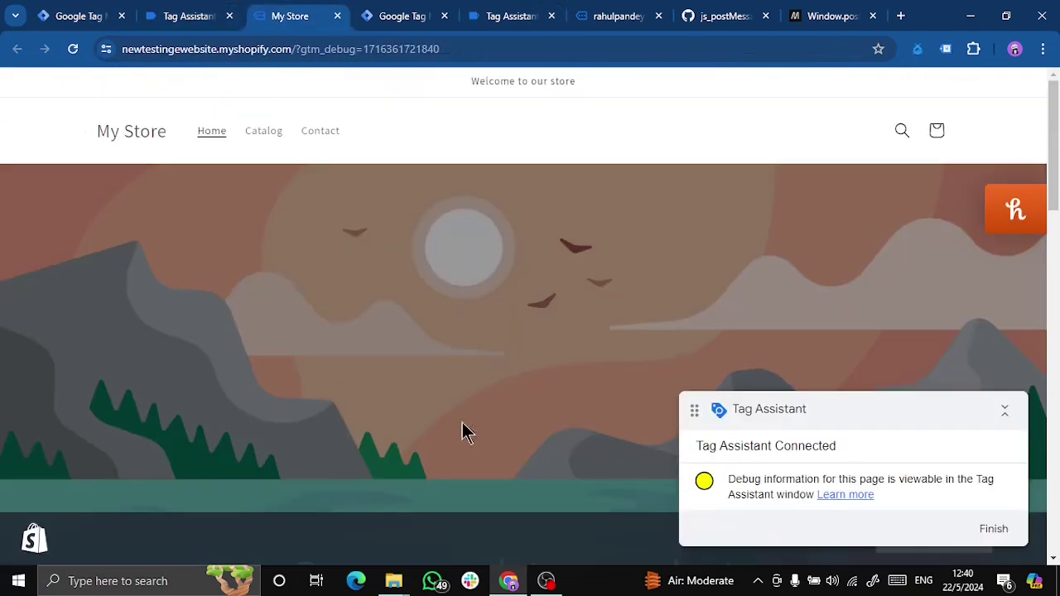
pyautogui.click(1004, 410)
# Move the store page's Tag Assistant badge clear of the embedded iframe's Click Me! button and close the coupon tips popup.
pyautogui.scroll(-5, 872, 267)
pyautogui.scroll(-8, 871, 267)
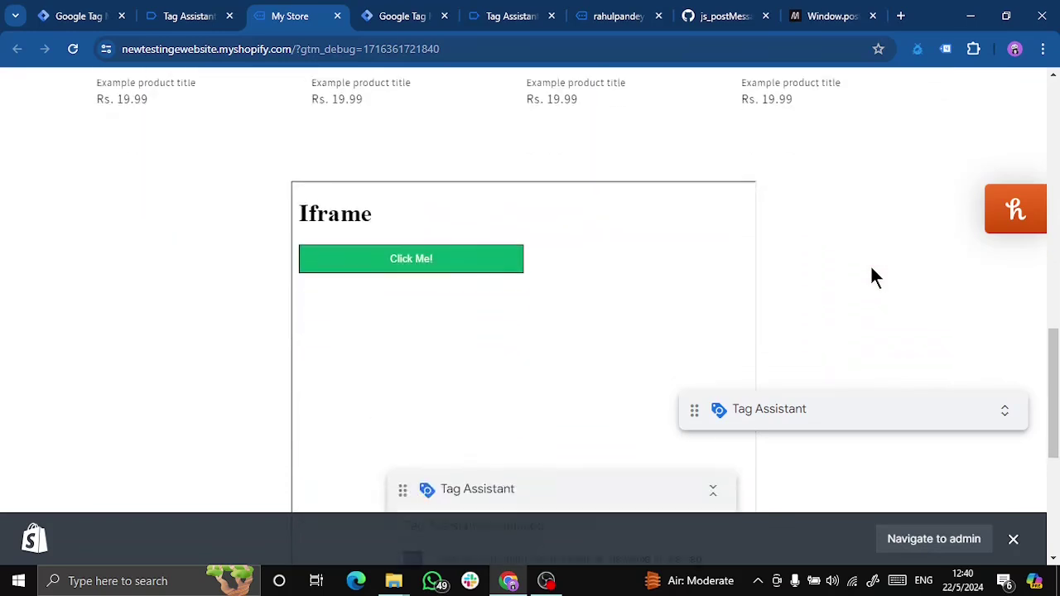
pyautogui.scroll(3, 1053, 417)
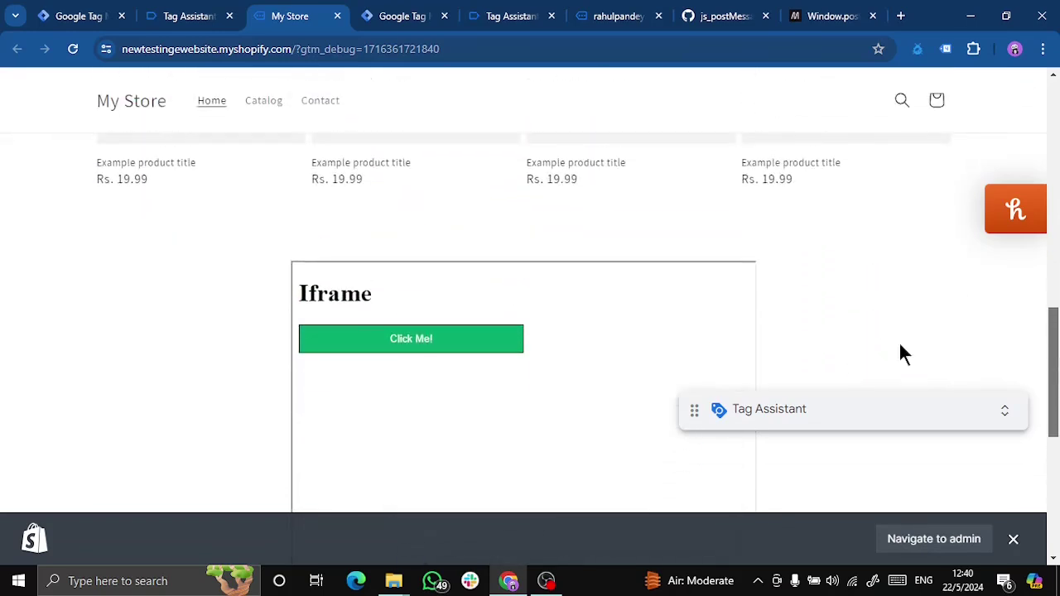
pyautogui.moveTo(828, 411); pyautogui.dragTo(774, 201)
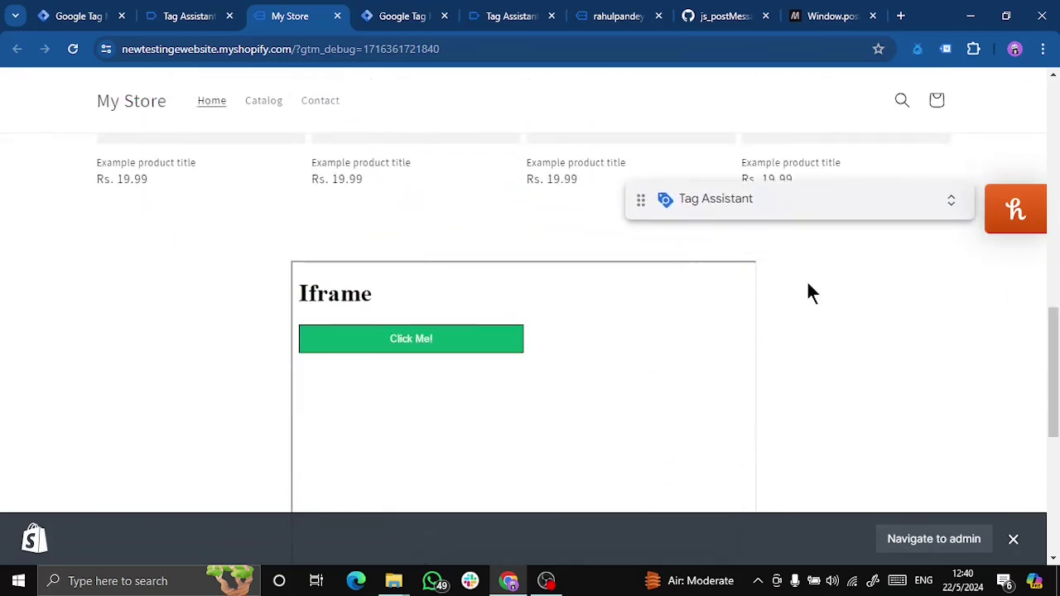
pyautogui.scroll(-2, 1056, 329)
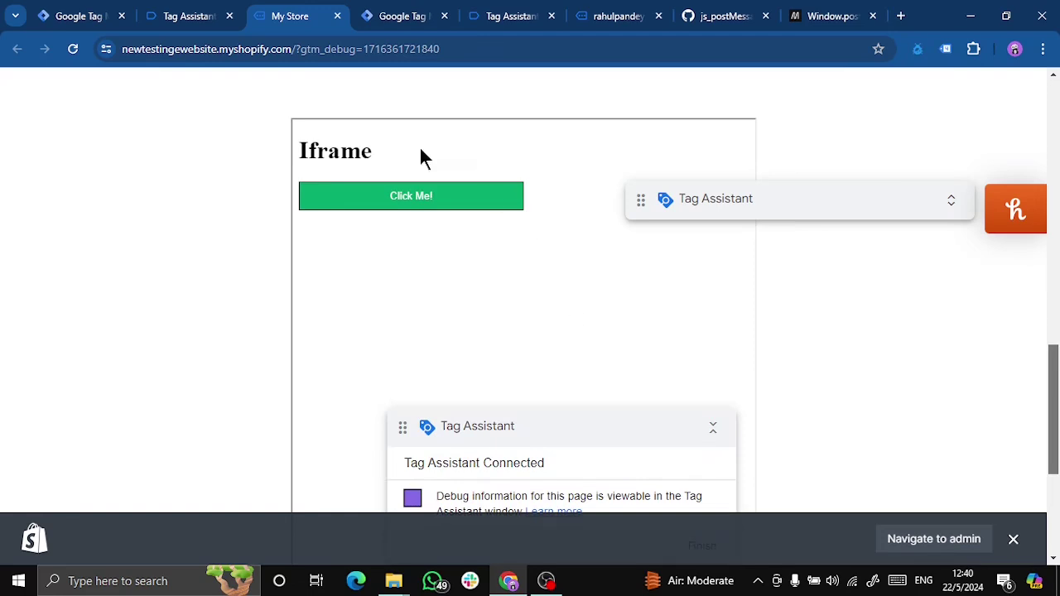
pyautogui.scroll(3, 848, 240)
pyautogui.moveTo(771, 199); pyautogui.dragTo(713, 276)
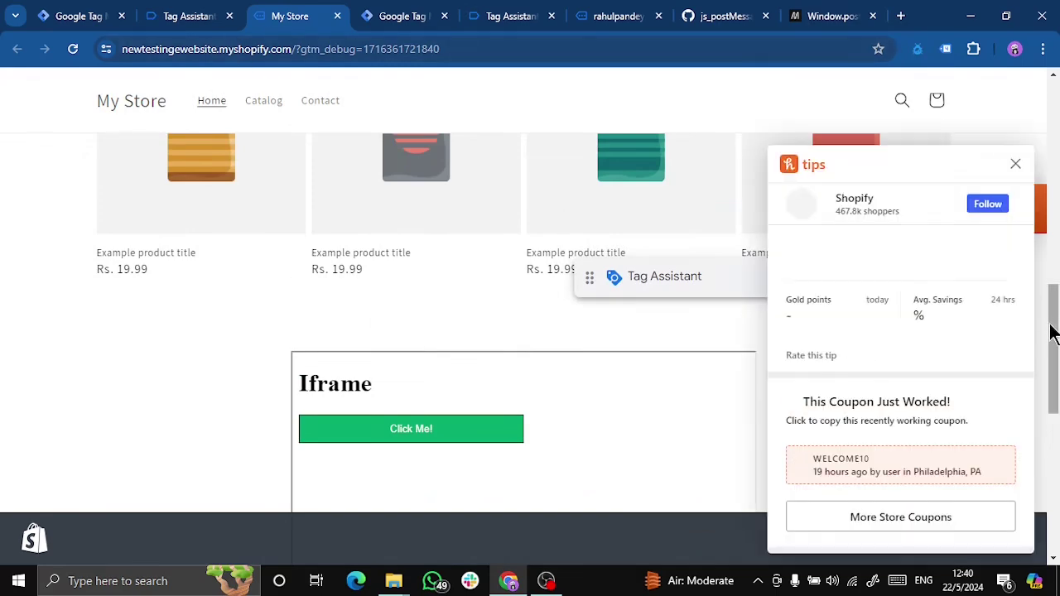
pyautogui.scroll(-3, 1017, 164)
pyautogui.click(1017, 161)
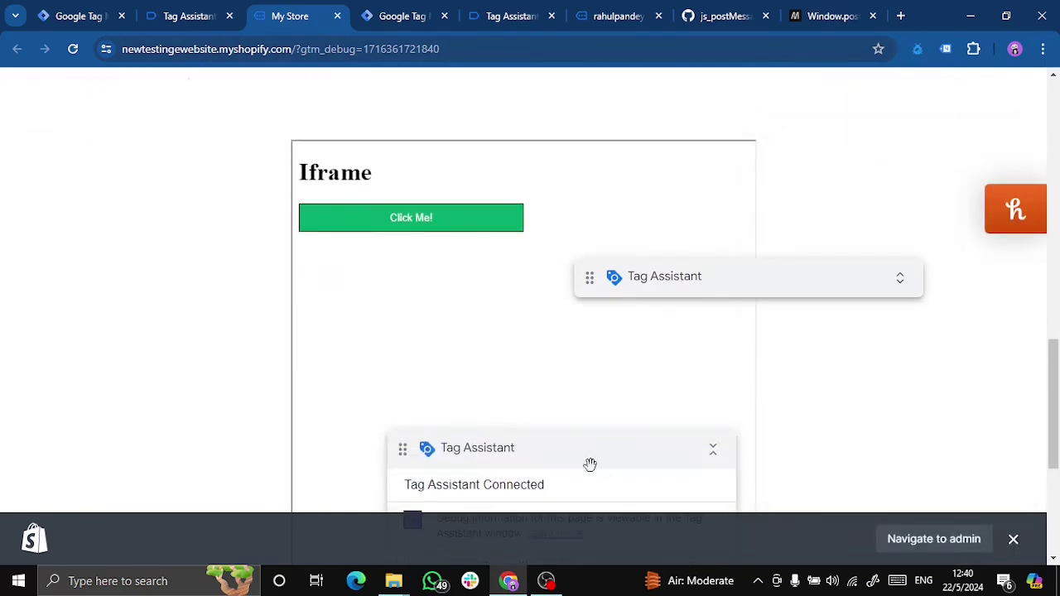
# Collapse the embedded iframe's own Tag Assistant badge and position both badges apart below the Click Me! button.
pyautogui.scroll(-2, 875, 407)
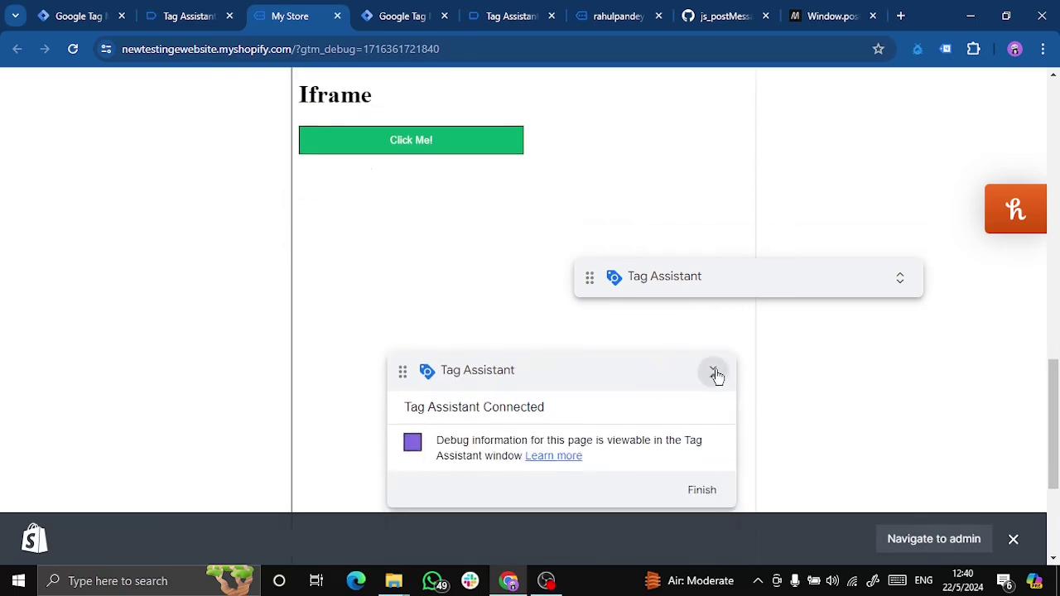
pyautogui.click(714, 372)
pyautogui.moveTo(507, 373); pyautogui.dragTo(491, 403)
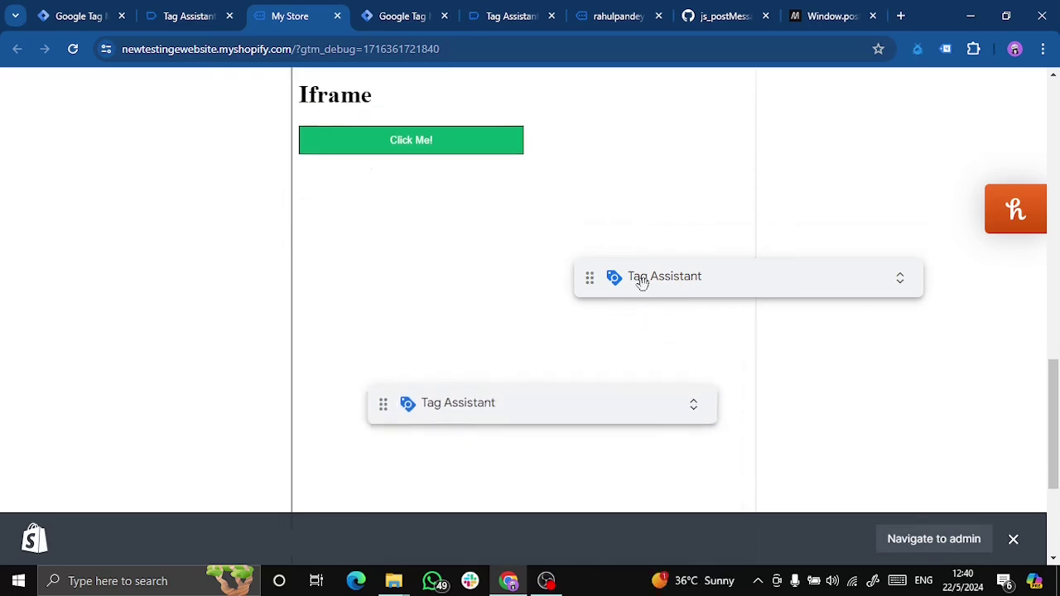
pyautogui.moveTo(1056, 403); pyautogui.dragTo(1052, 398)
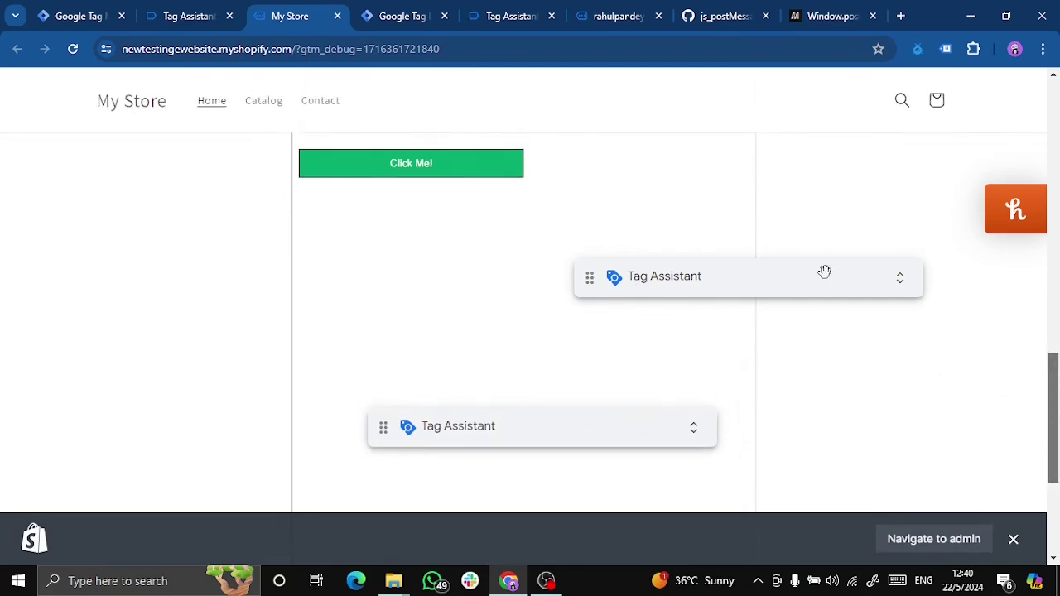
pyautogui.moveTo(824, 274); pyautogui.dragTo(861, 246)
pyautogui.moveTo(557, 427); pyautogui.dragTo(567, 395)
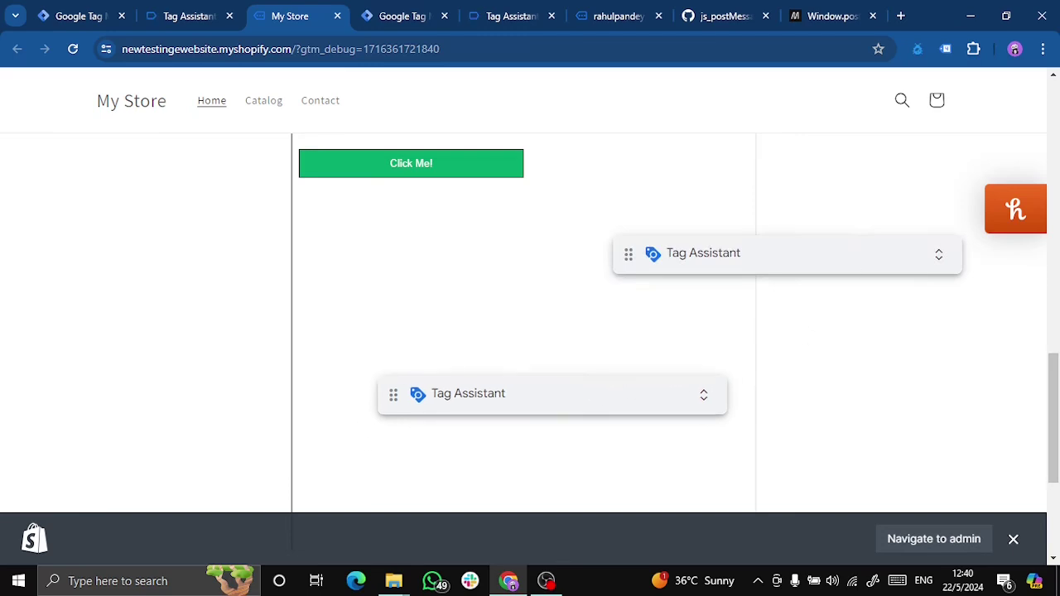
# Trigger the Click Me! button inside the embedded iframe and dismiss the resulting alert.
pyautogui.moveTo(1055, 398); pyautogui.dragTo(1055, 367)
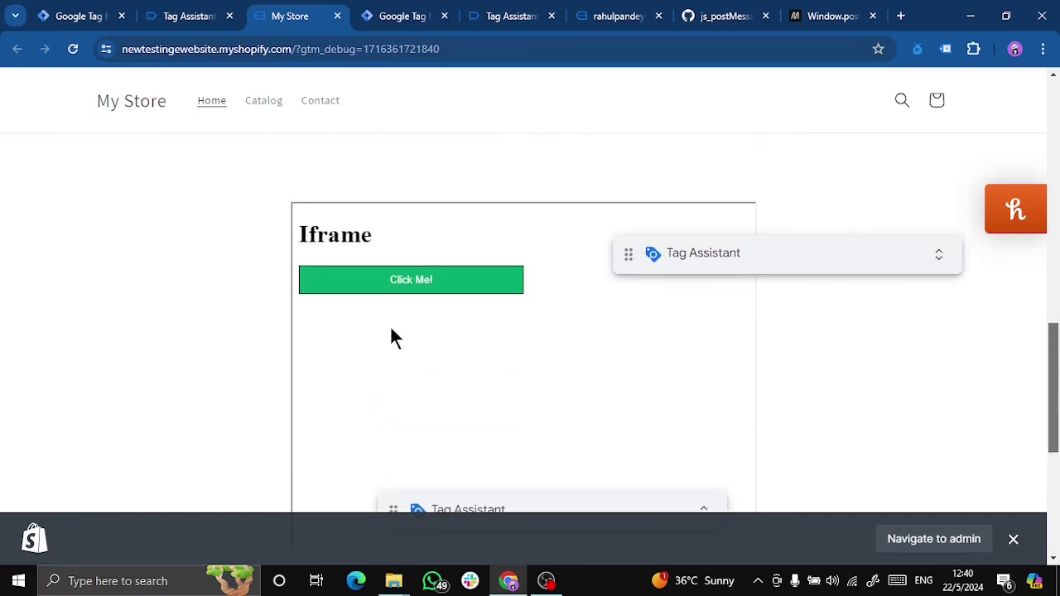
pyautogui.click(400, 283)
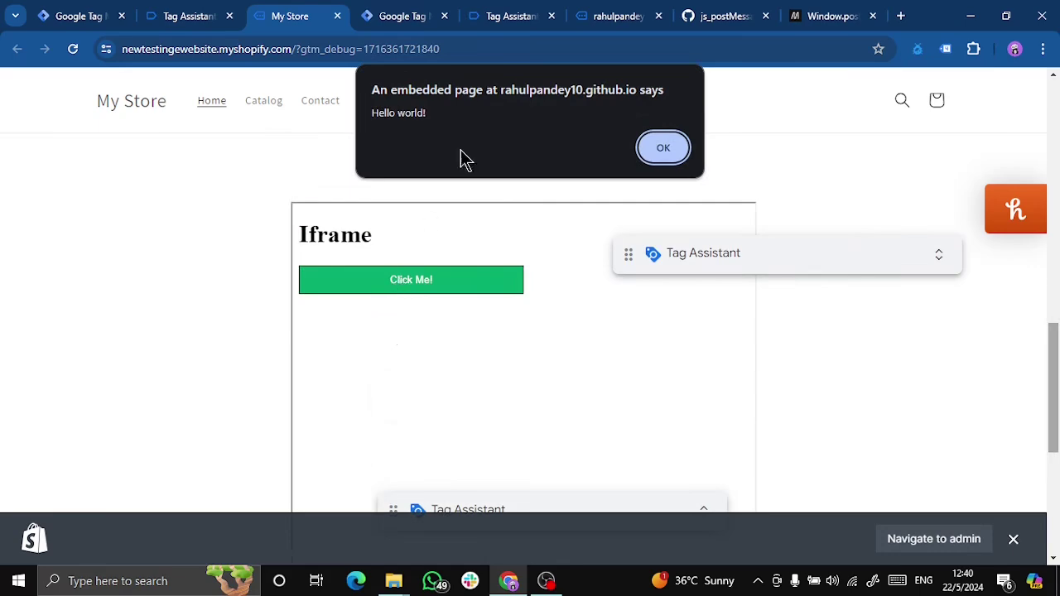
pyautogui.moveTo(439, 111); pyautogui.dragTo(372, 113)
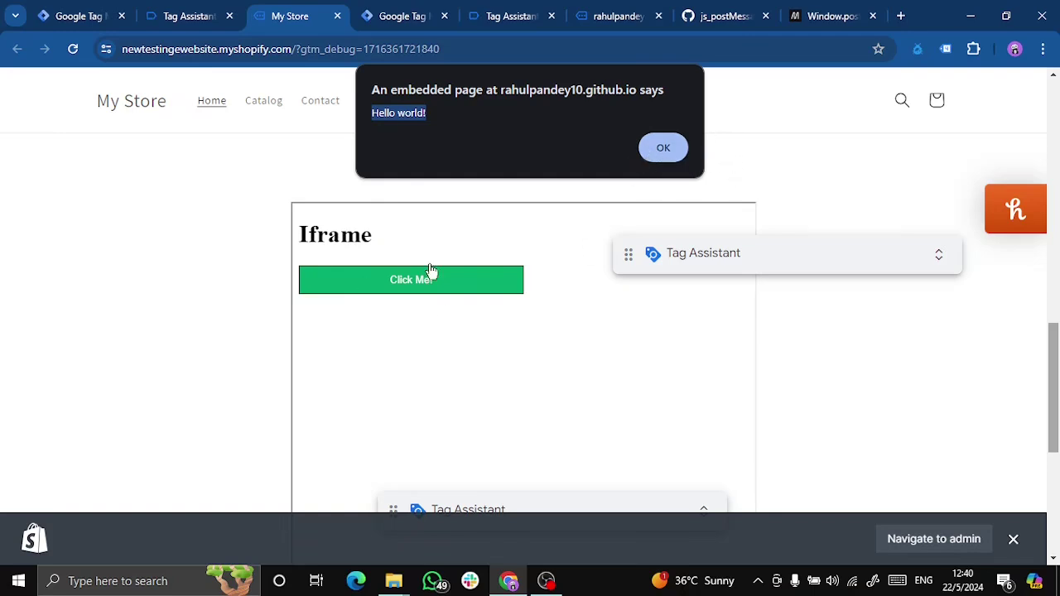
pyautogui.click(658, 153)
# Inspect the store page with the developer tools and check its console for the iframe click message.
pyautogui.rightClick(158, 445)
pyautogui.click(178, 427)
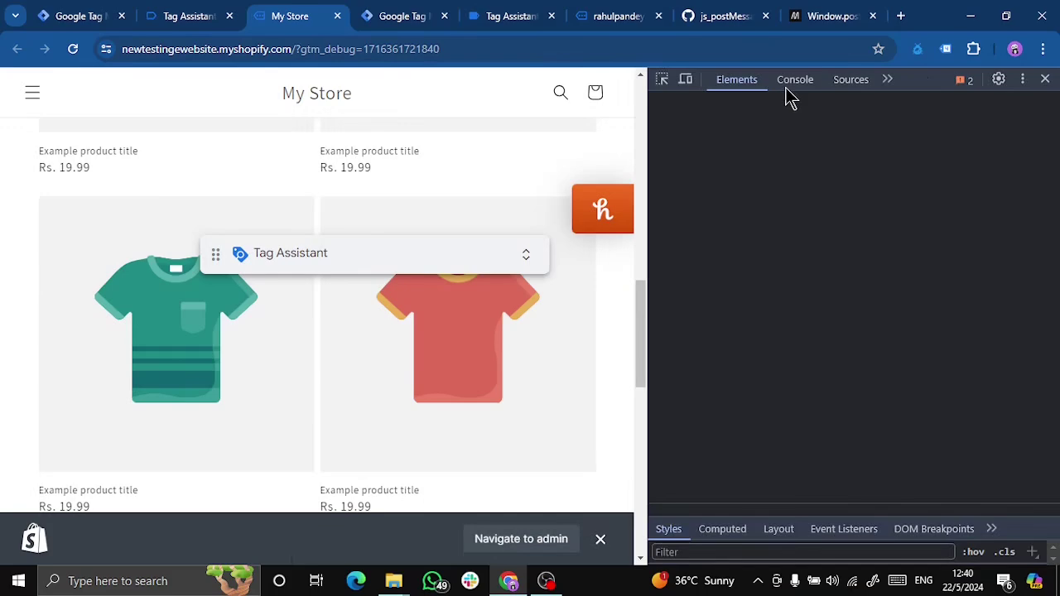
pyautogui.click(794, 83)
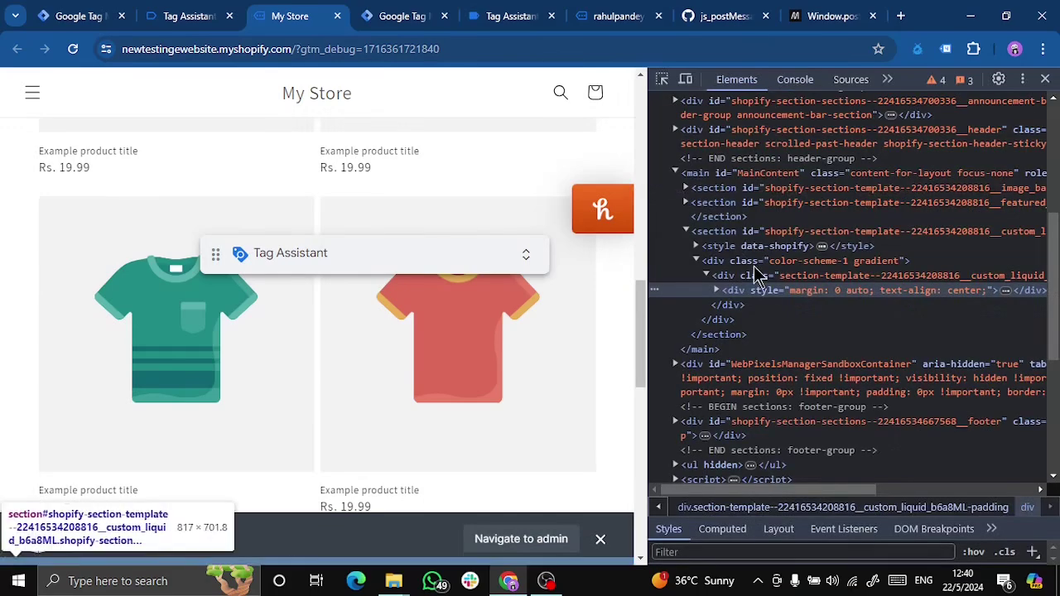
pyautogui.click(793, 81)
pyautogui.moveTo(770, 243); pyautogui.dragTo(662, 255)
# Examine the iframeButtonClick event's data layer push in the store container's Tag Assistant, including its event and click values.
pyautogui.click(183, 17)
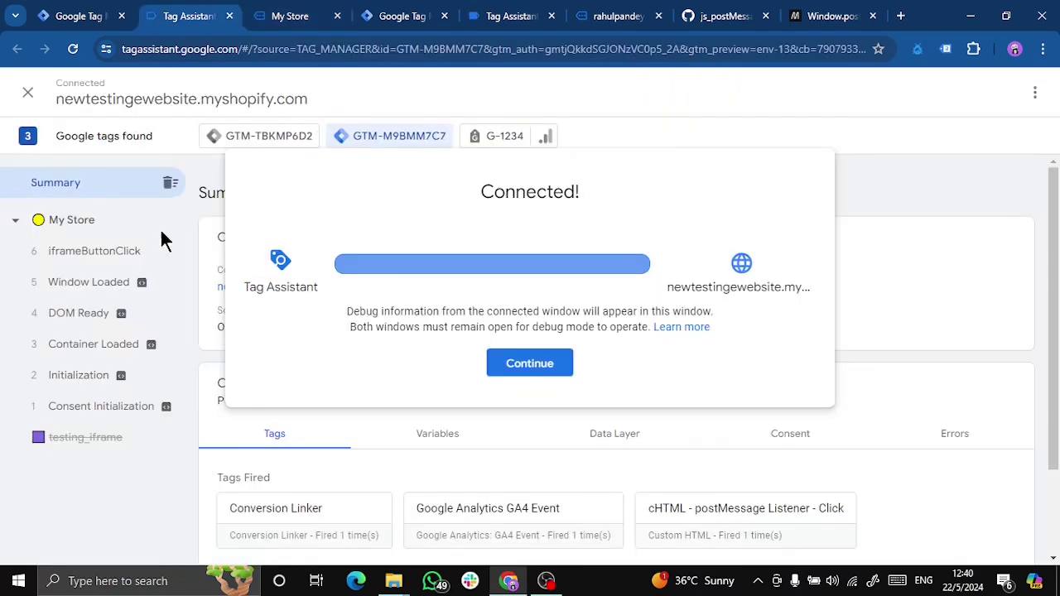
pyautogui.click(497, 369)
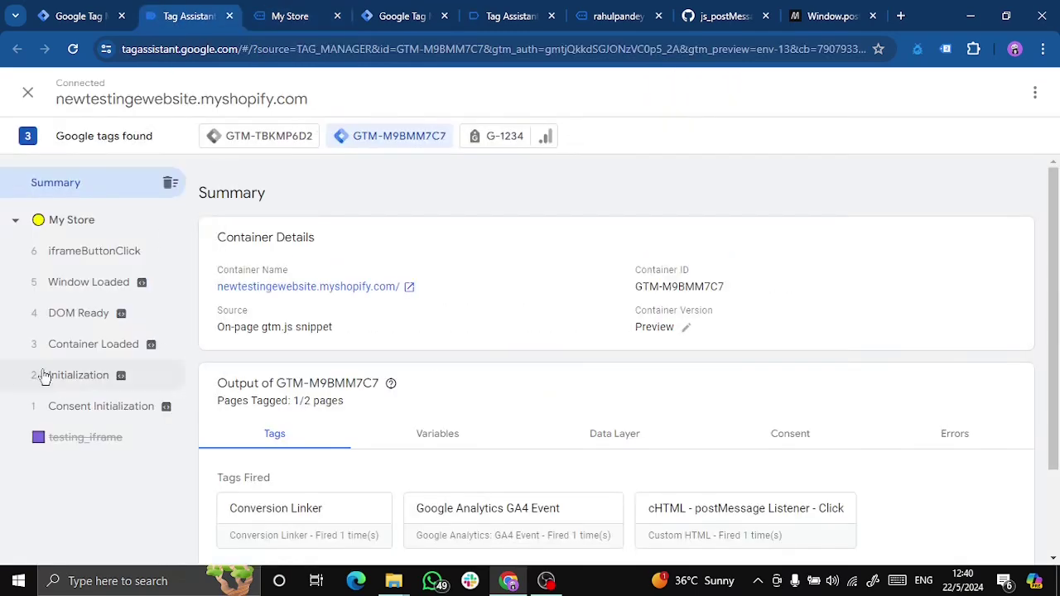
pyautogui.click(95, 264)
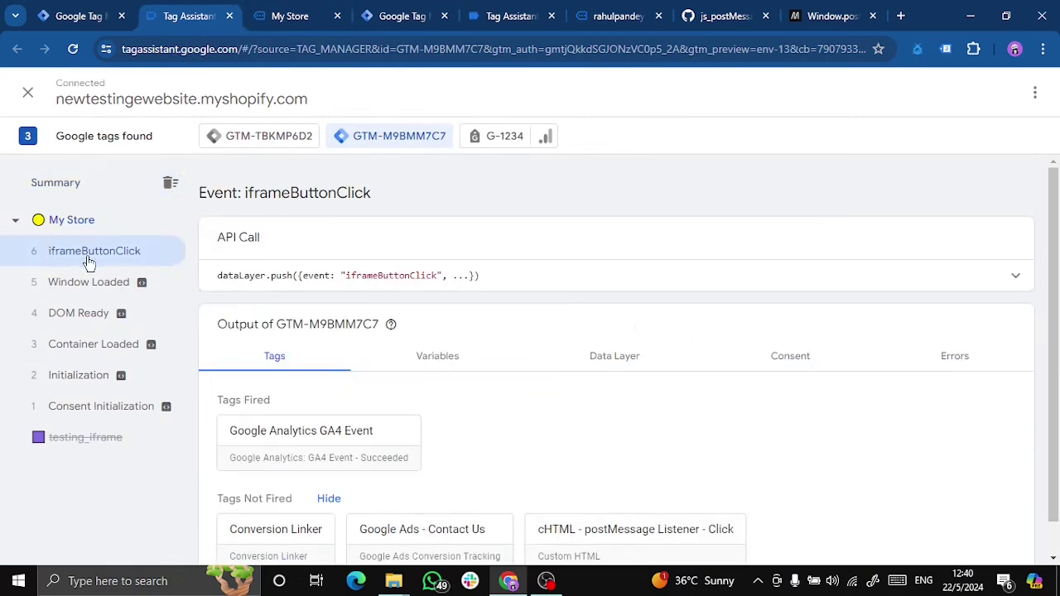
pyautogui.click(797, 280)
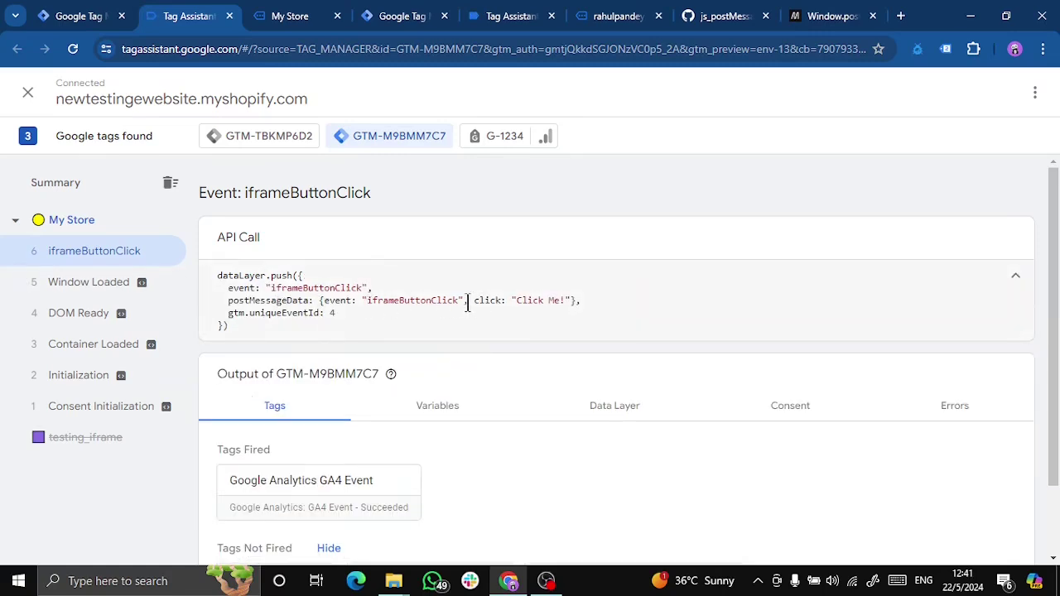
pyautogui.moveTo(409, 302); pyautogui.dragTo(333, 304)
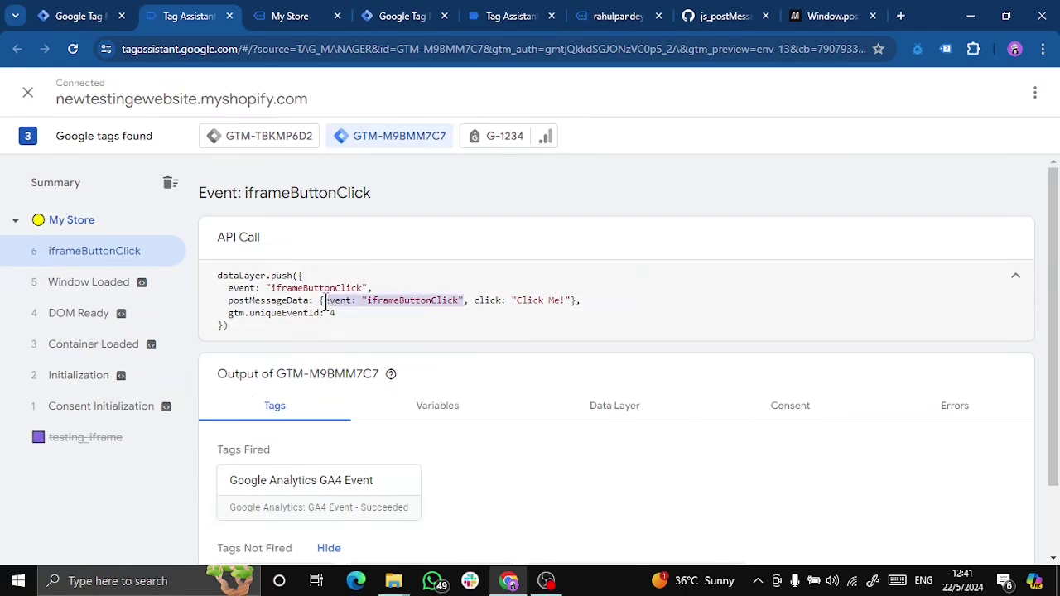
pyautogui.moveTo(572, 300); pyautogui.dragTo(488, 301)
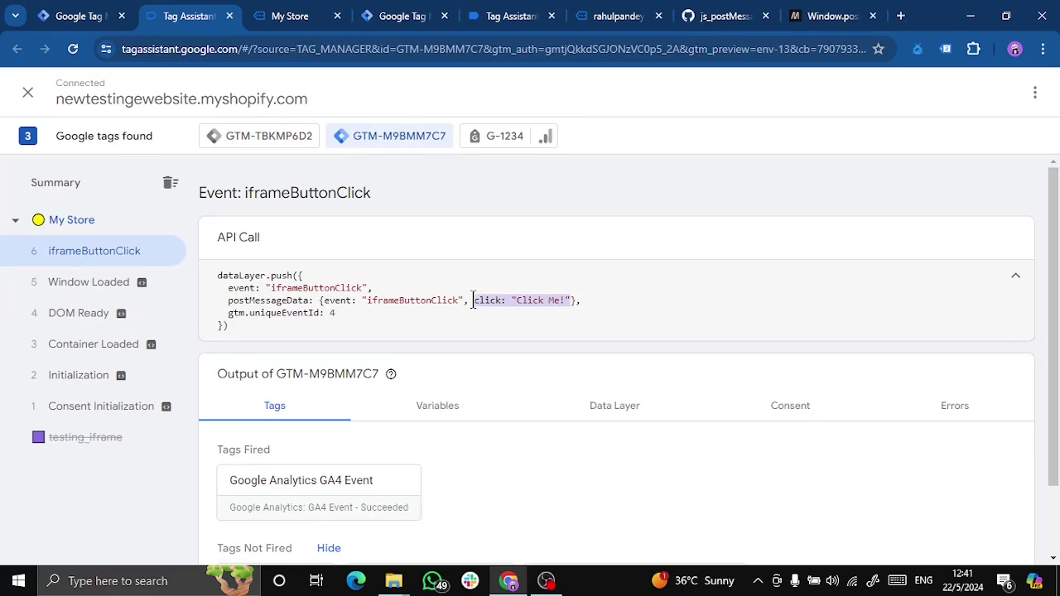
# Compare the iframeButtonClick event's pushed data with the event and click fields in the cHTML - postMessage Sender - Click tag.
pyautogui.click(386, 25)
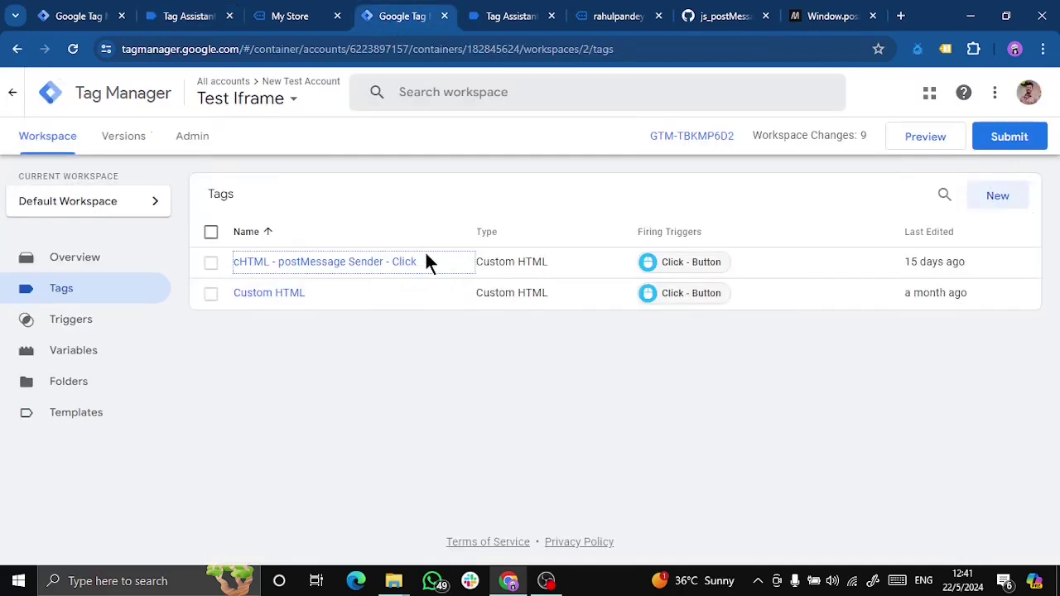
pyautogui.click(302, 265)
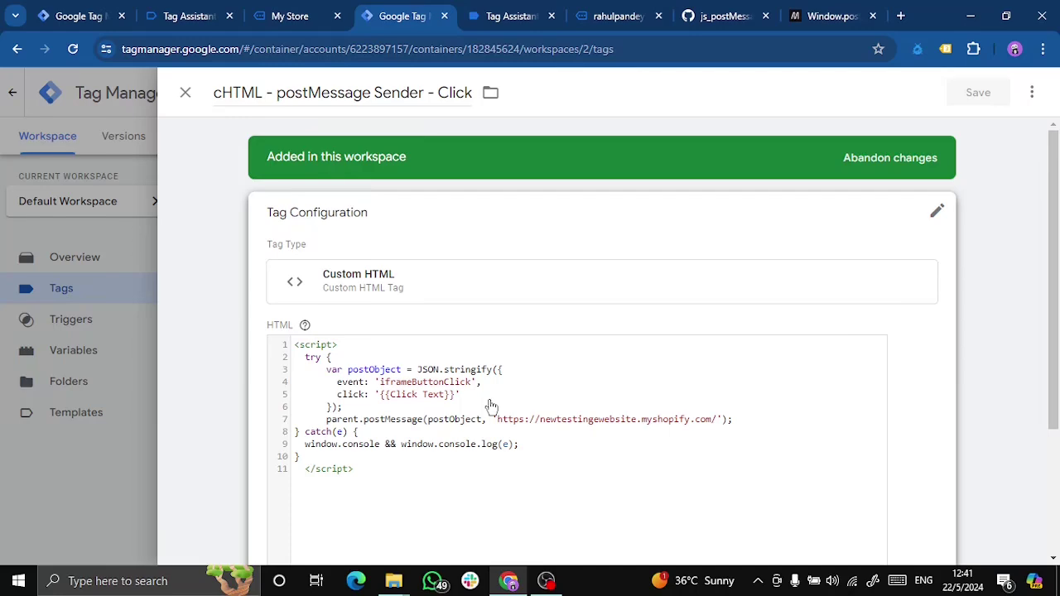
pyautogui.click(203, 25)
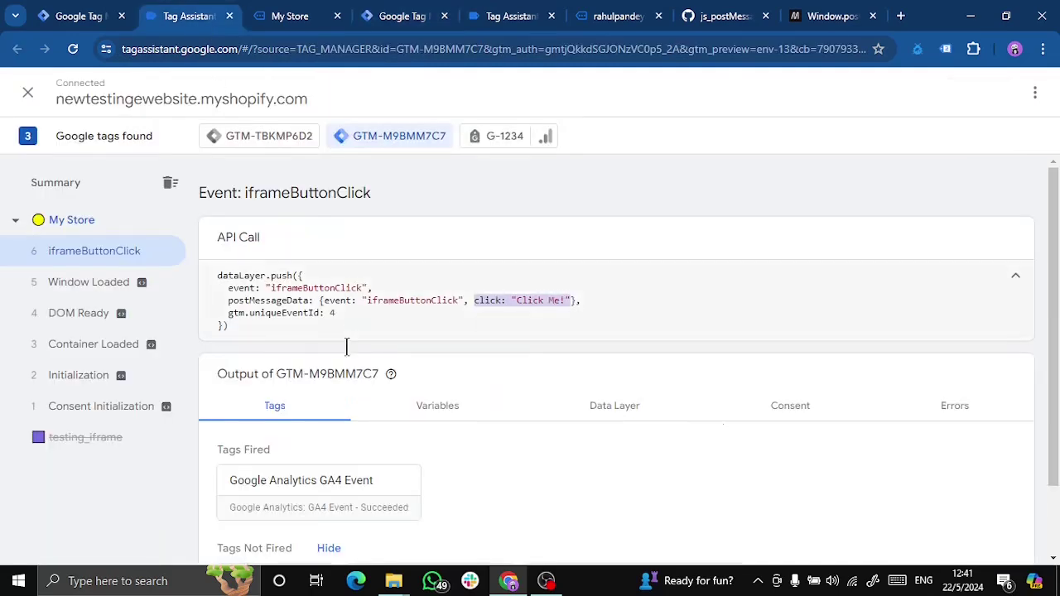
pyautogui.click(545, 301)
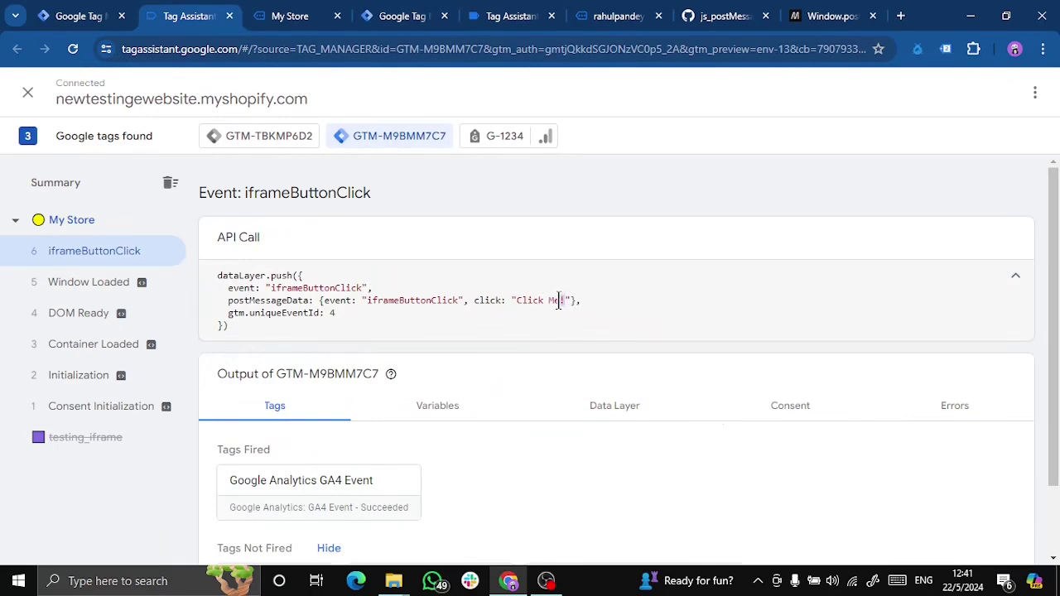
pyautogui.moveTo(552, 302); pyautogui.dragTo(518, 302)
pyautogui.click(410, 16)
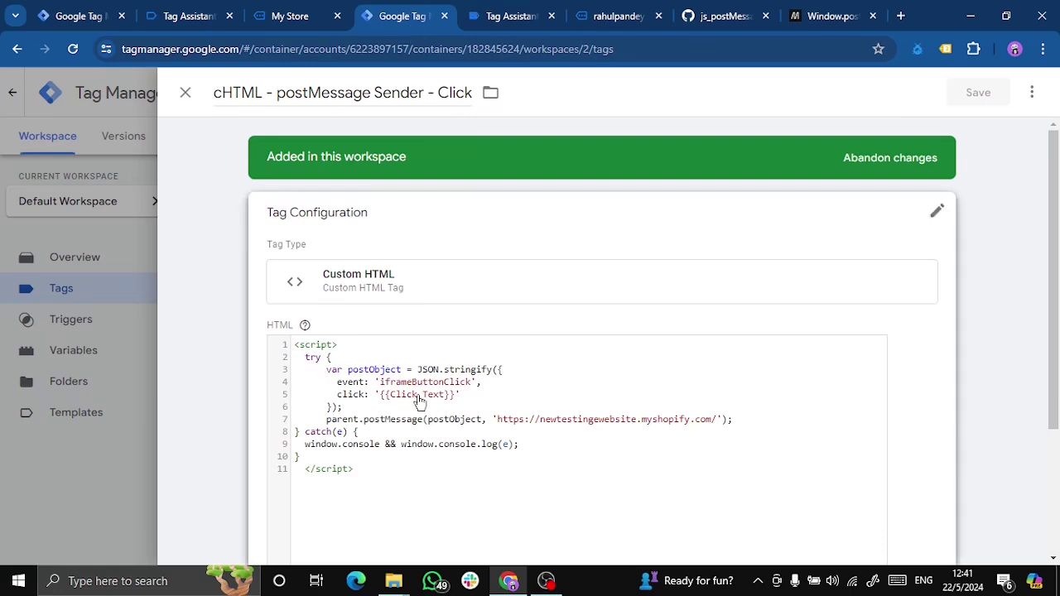
pyautogui.click(189, 16)
pyautogui.click(289, 16)
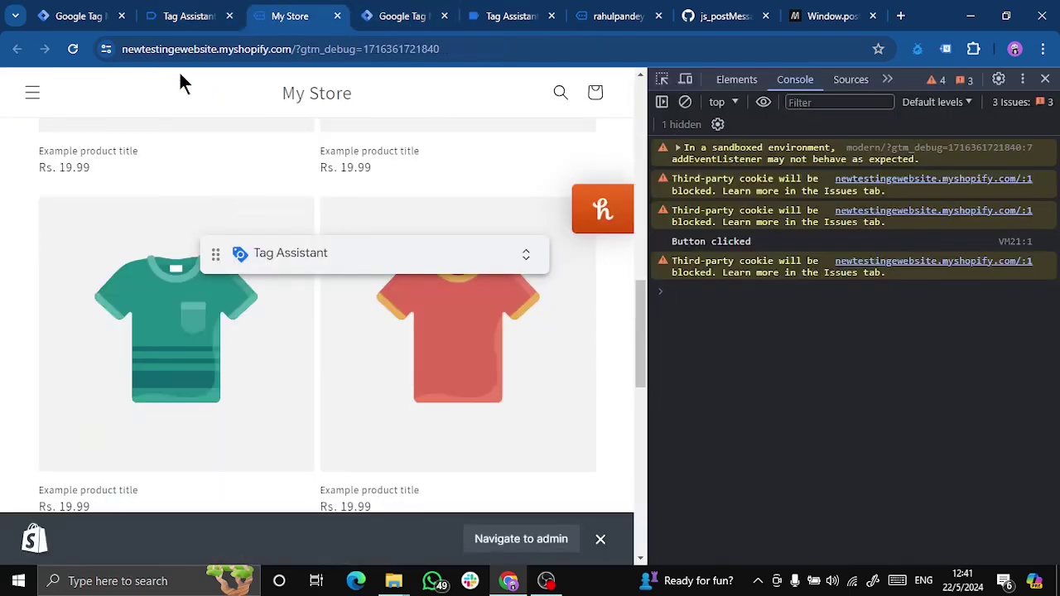
pyautogui.click(184, 18)
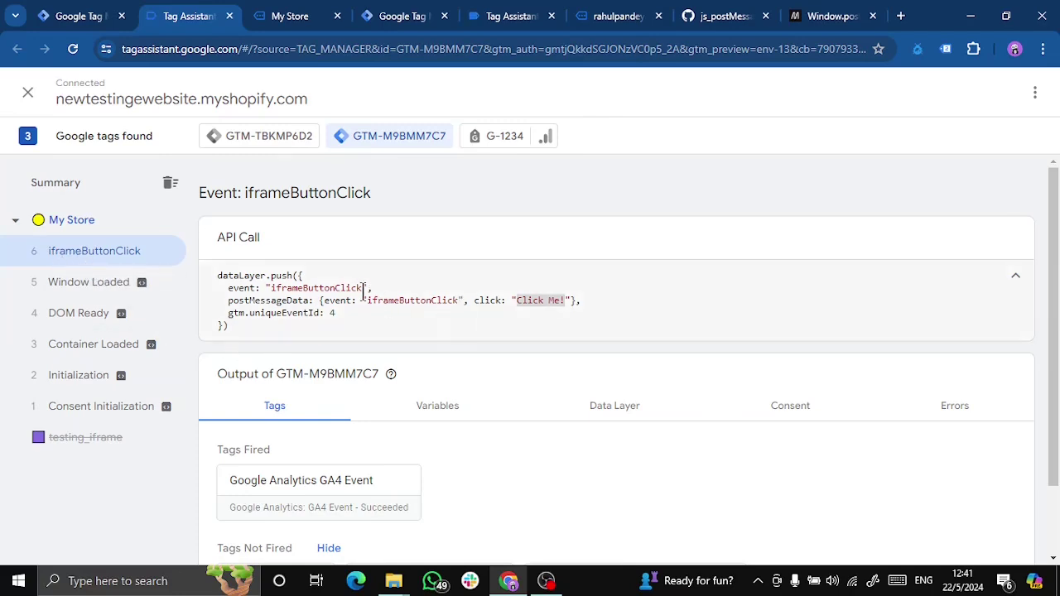
pyautogui.moveTo(270, 288); pyautogui.dragTo(347, 288)
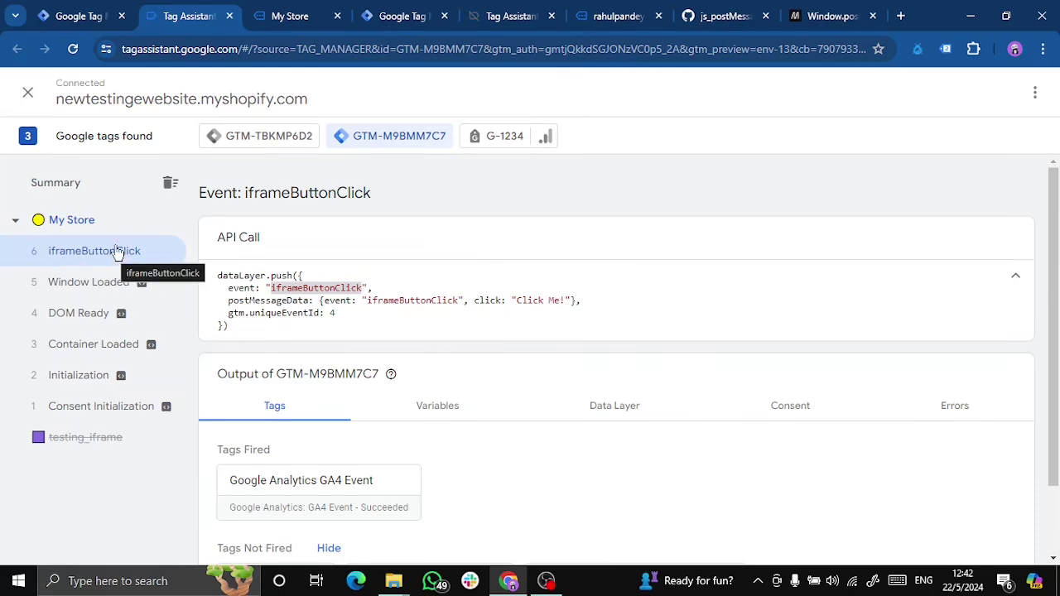
# Clear the tag selection in the store container and create a Google Analytics: GA4 Event tag with measurement ID G-1234.
pyautogui.click(78, 17)
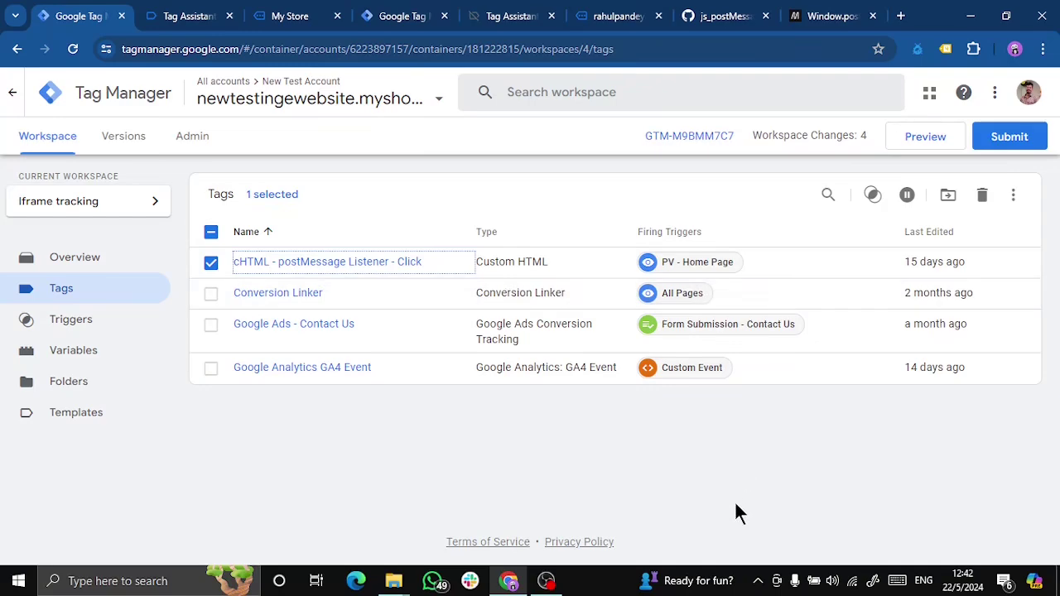
pyautogui.click(212, 233)
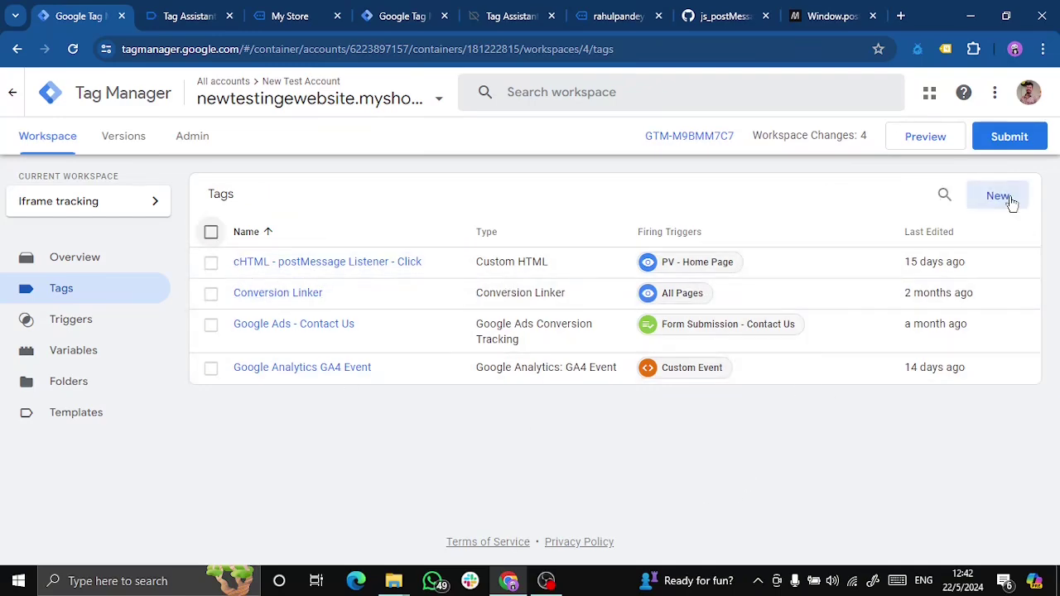
pyautogui.click(1012, 203)
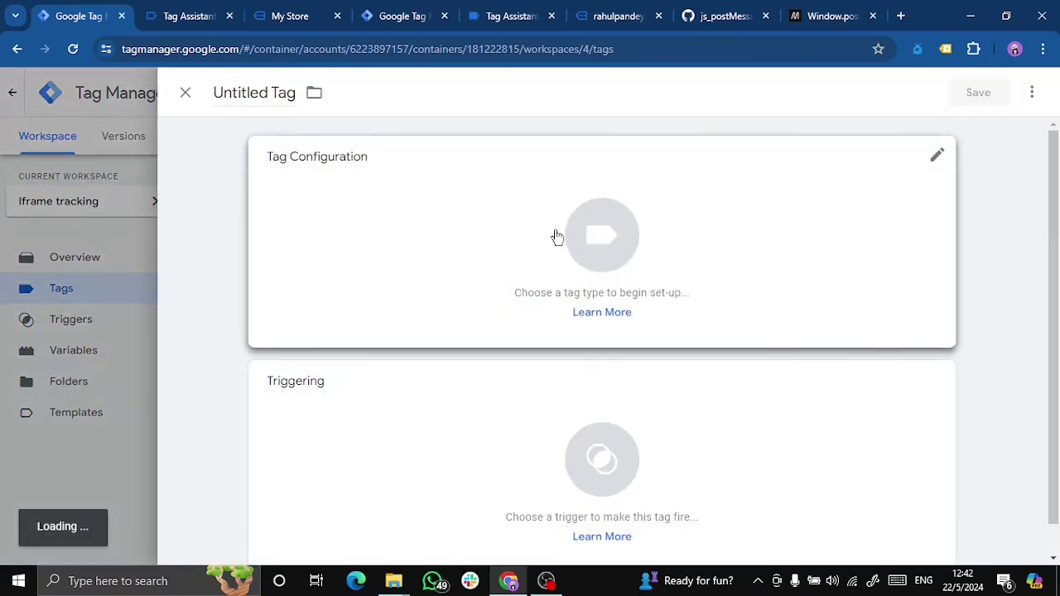
pyautogui.click(554, 236)
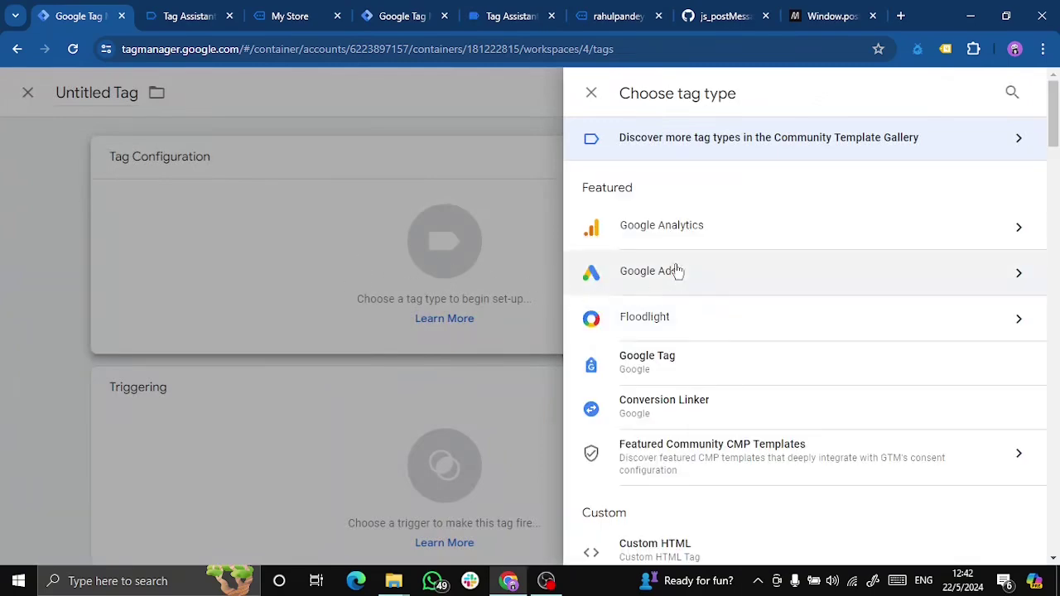
pyautogui.click(677, 237)
pyautogui.click(757, 253)
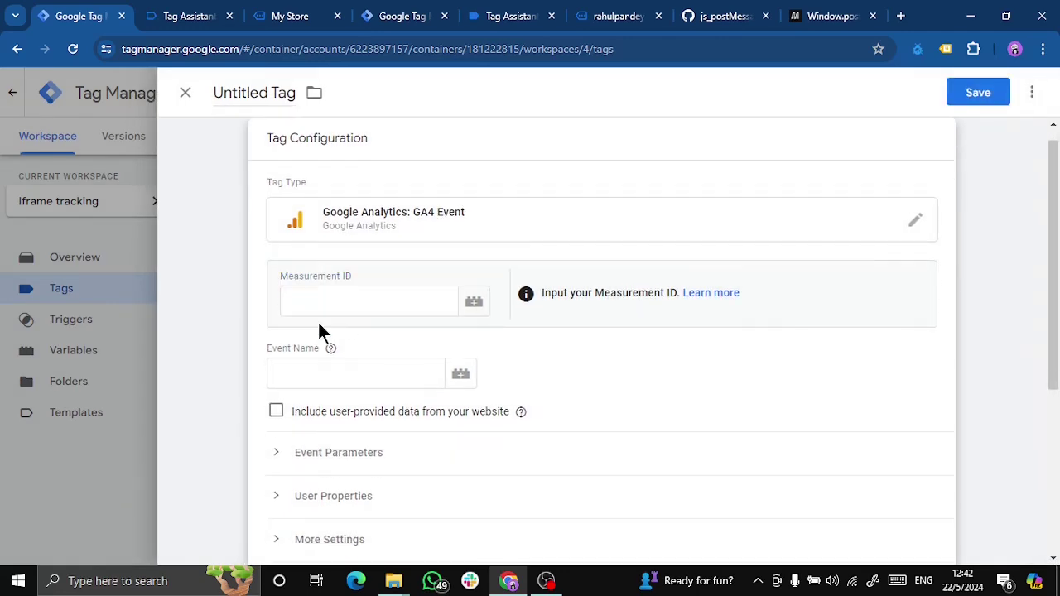
pyautogui.click(311, 302)
pyautogui.write('G-12344')
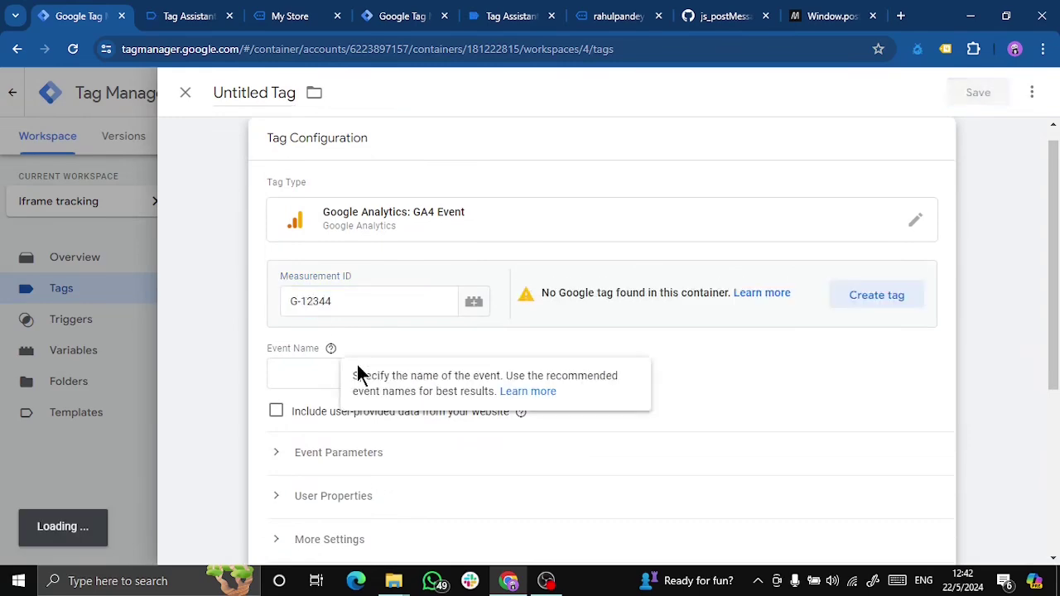
pyautogui.click(342, 291)
pyautogui.press('BackSpace')
# Set the new tag's event name to iframeButtonClick, taken from the event in Tag Assistant.
pyautogui.click(209, 19)
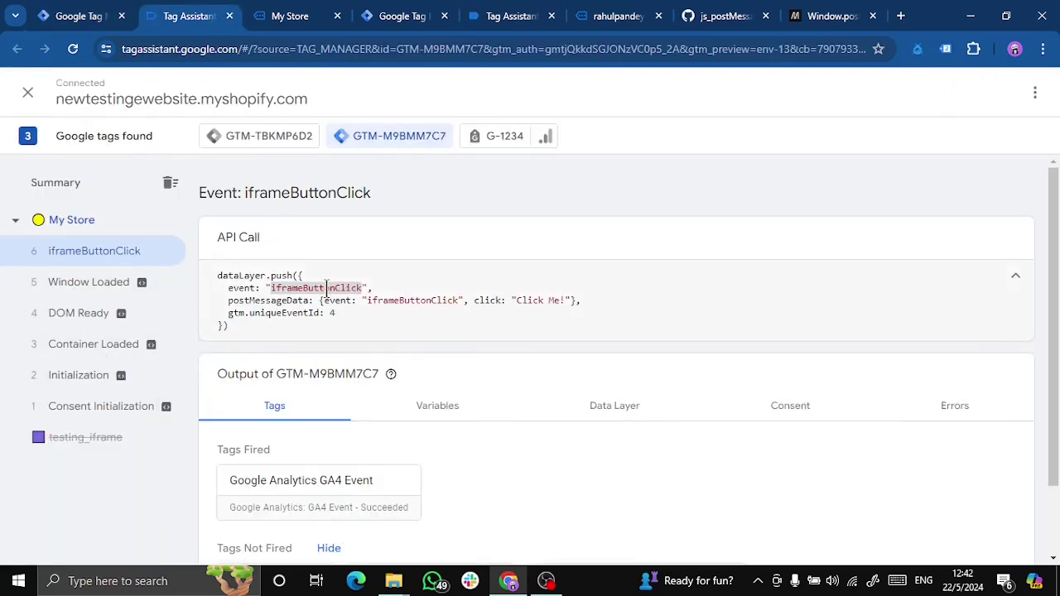
pyautogui.click(83, 18)
pyautogui.click(313, 377)
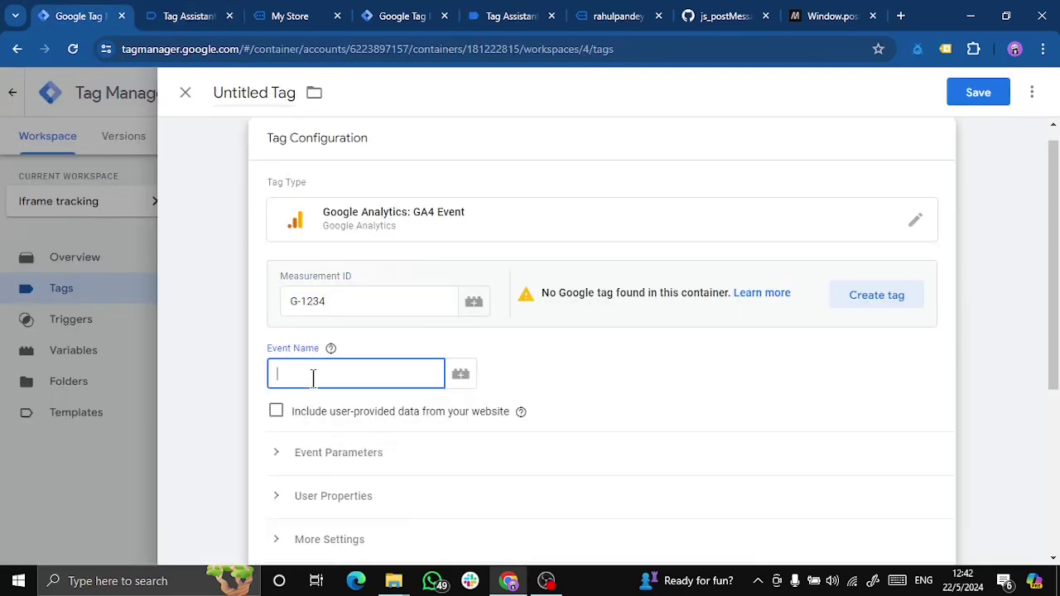
pyautogui.write('iframeButtonClick')
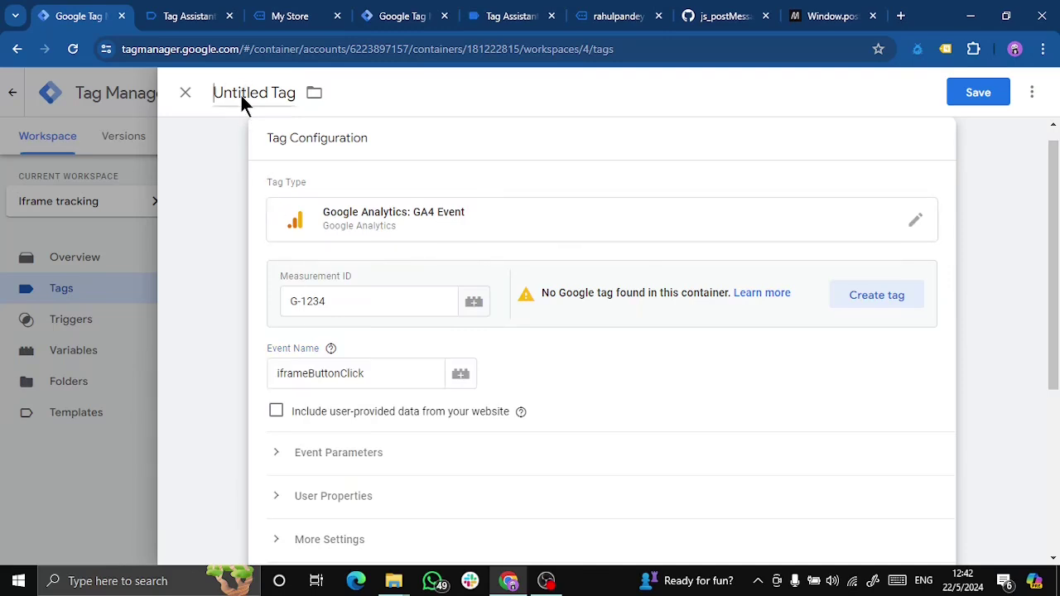
# Name the tag GA4 - Event - Iframe Button Click.
pyautogui.click(240, 93)
pyautogui.write('GA4')
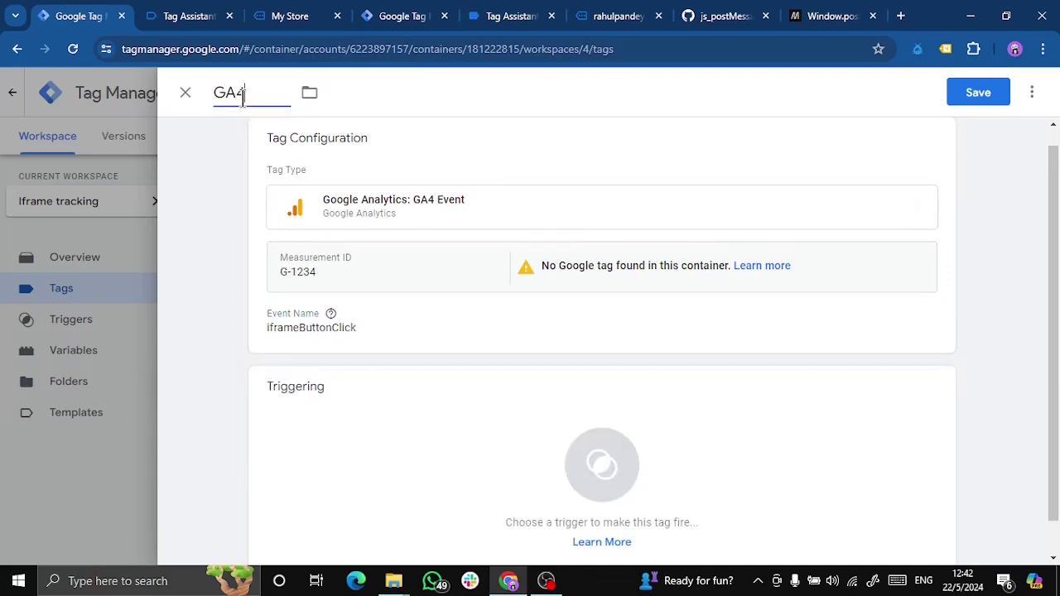
pyautogui.write(' - Evnet')
pyautogui.press('BackSpace')
pyautogui.press('BackSpace')
pyautogui.press('BackSpace')
pyautogui.write('ent - ')
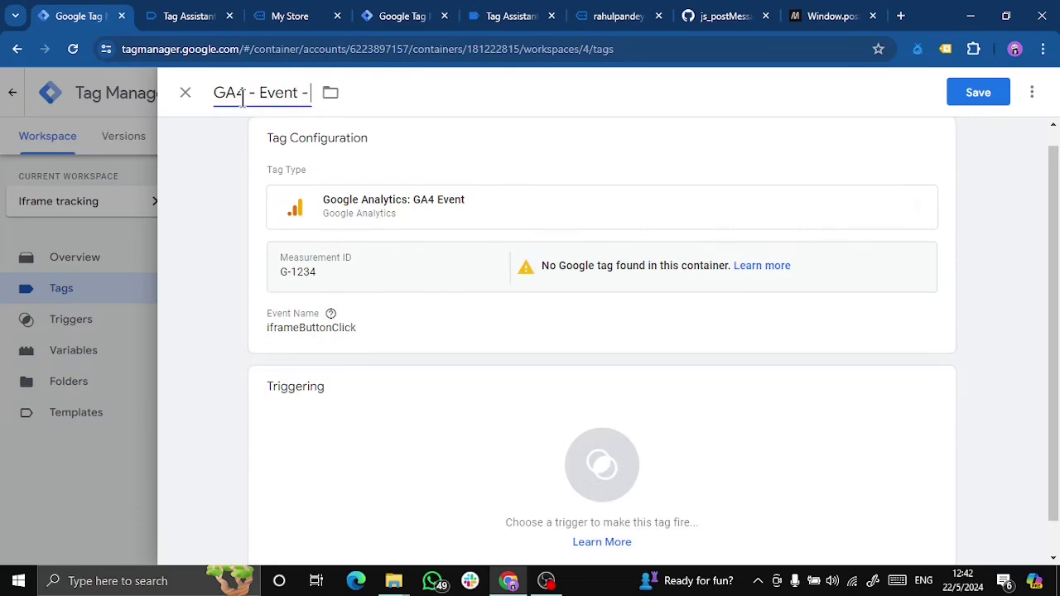
pyautogui.write('Iframe ')
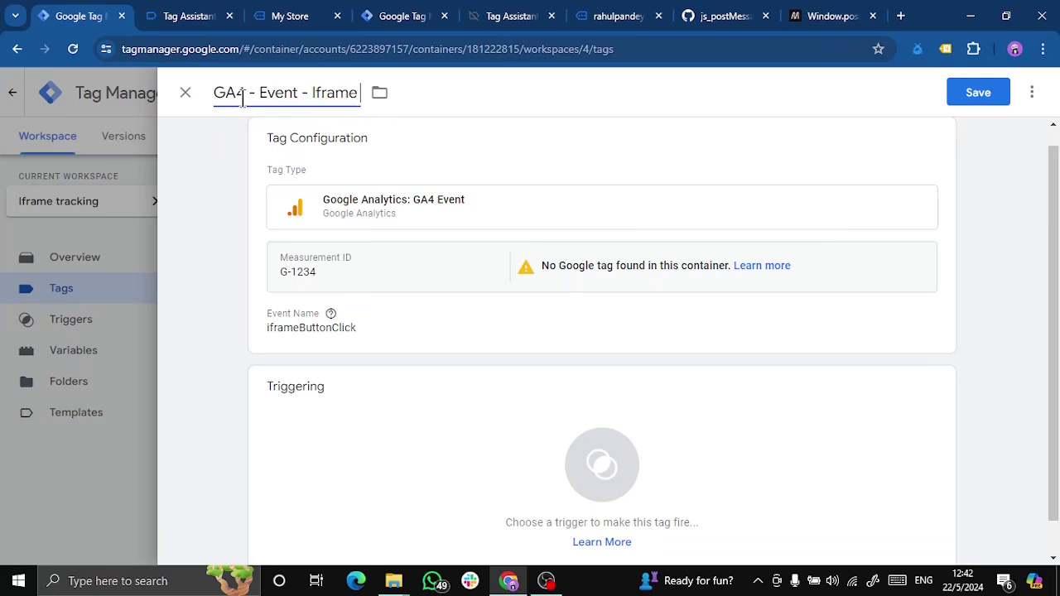
pyautogui.write('Button click')
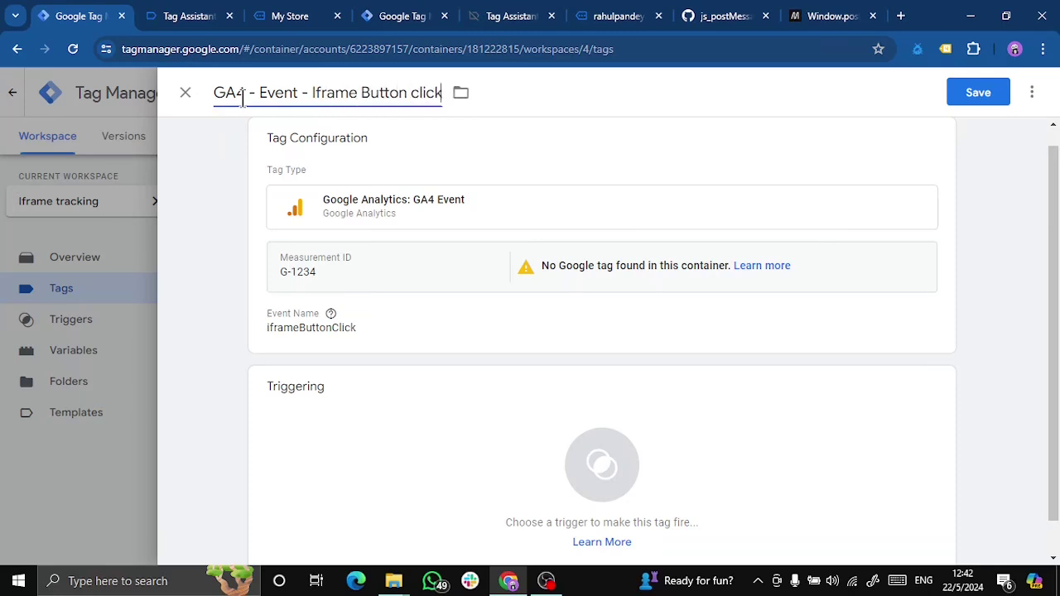
pyautogui.press('BackSpace')
pyautogui.press('BackSpace')
pyautogui.press('BackSpace')
pyautogui.press('BackSpace')
pyautogui.press('BackSpace')
pyautogui.write('Click')
# Start a new trigger of type Custom Event for the GA4 - Event - Iframe Button Click tag.
pyautogui.scroll(-1, 679, 305)
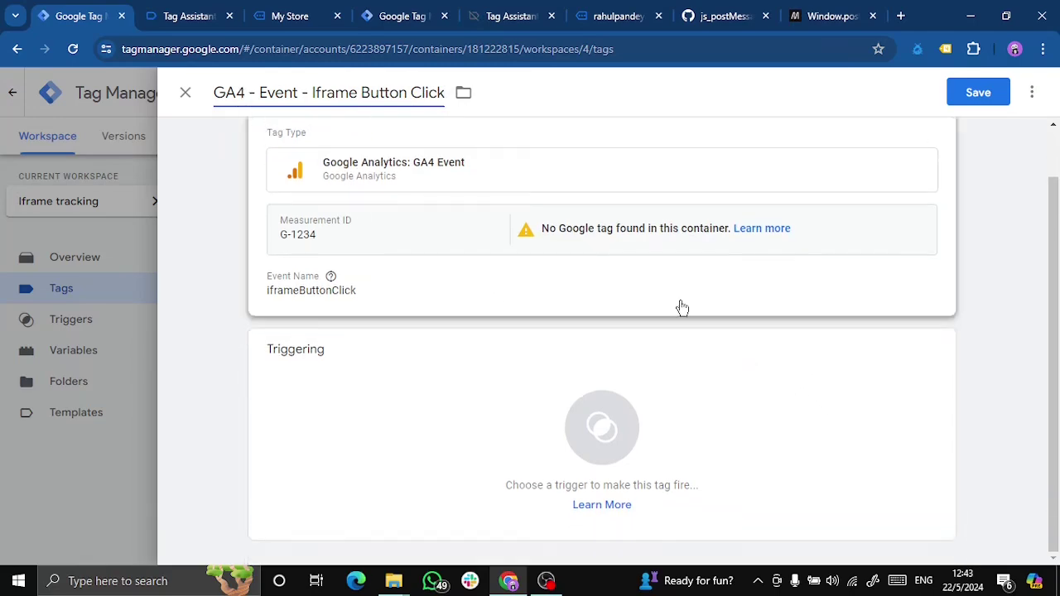
pyautogui.click(528, 423)
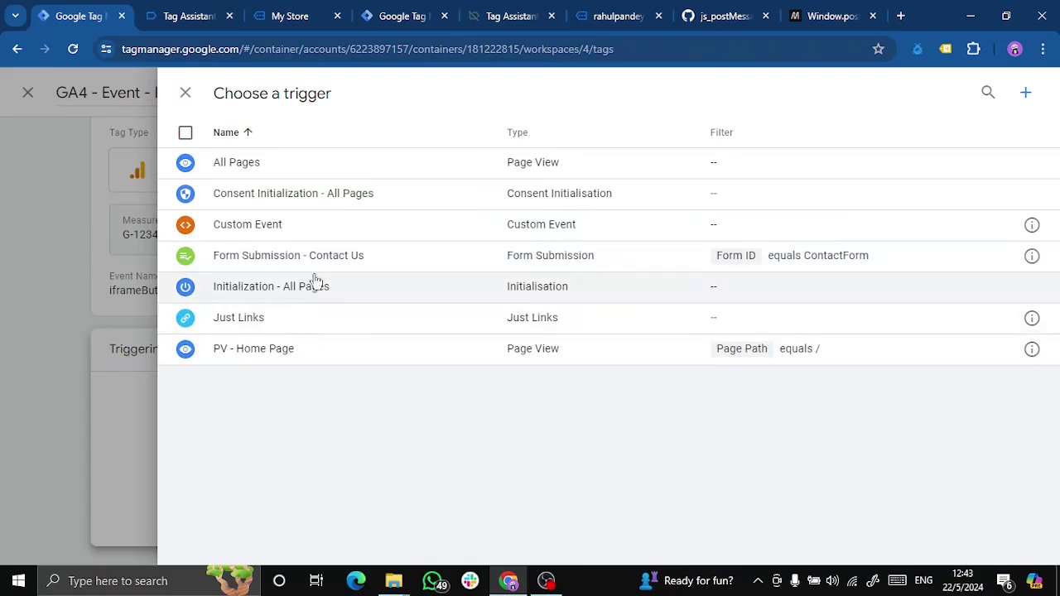
pyautogui.click(1031, 96)
pyautogui.click(434, 247)
pyautogui.scroll(-5, 767, 402)
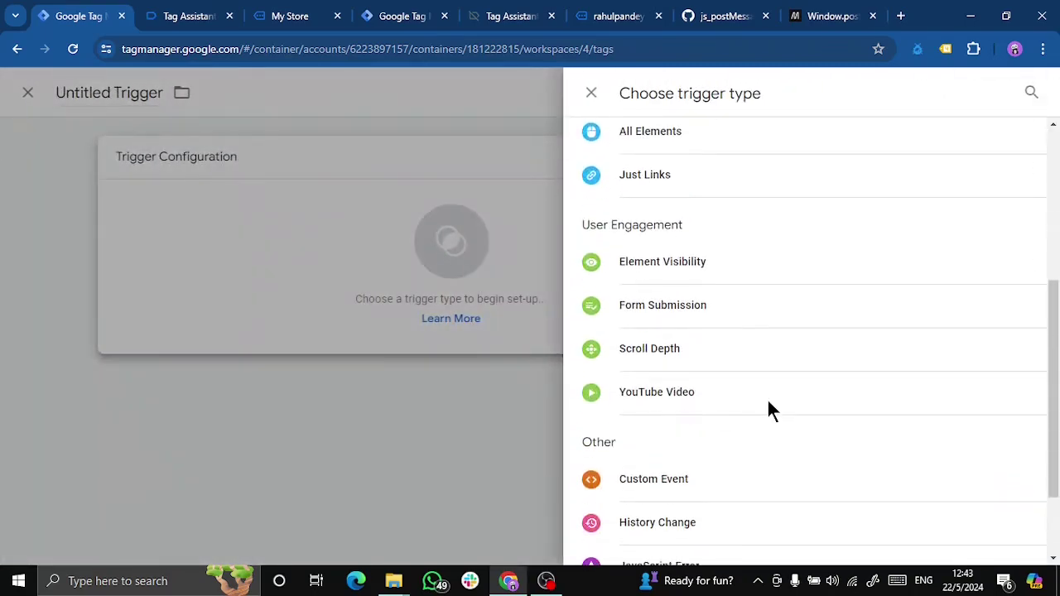
pyautogui.click(703, 404)
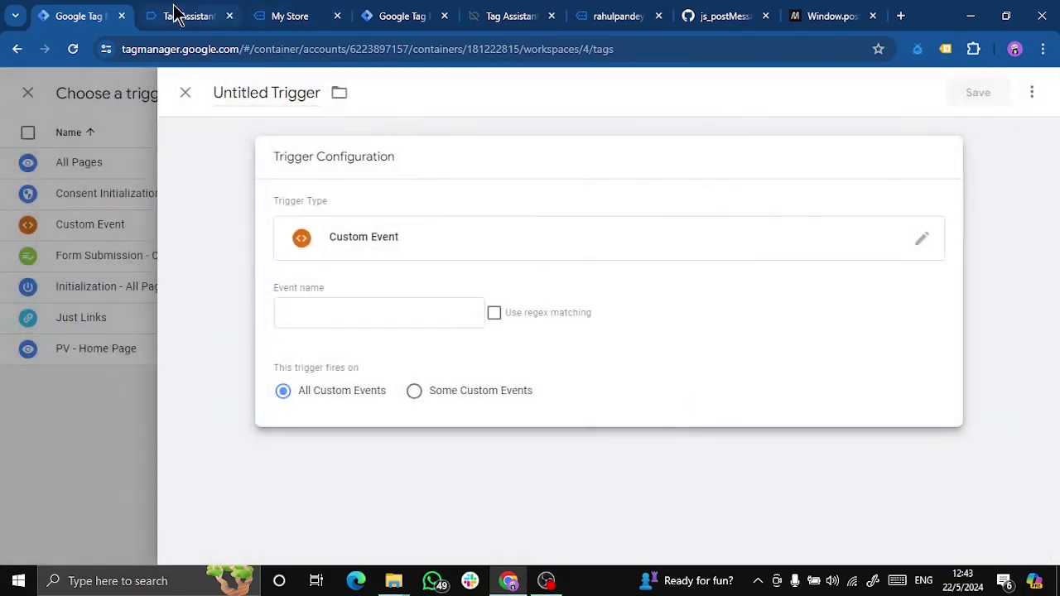
# Set the trigger's event name to iframeButtonClick, matching the event pushed in Tag Assistant.
pyautogui.click(182, 16)
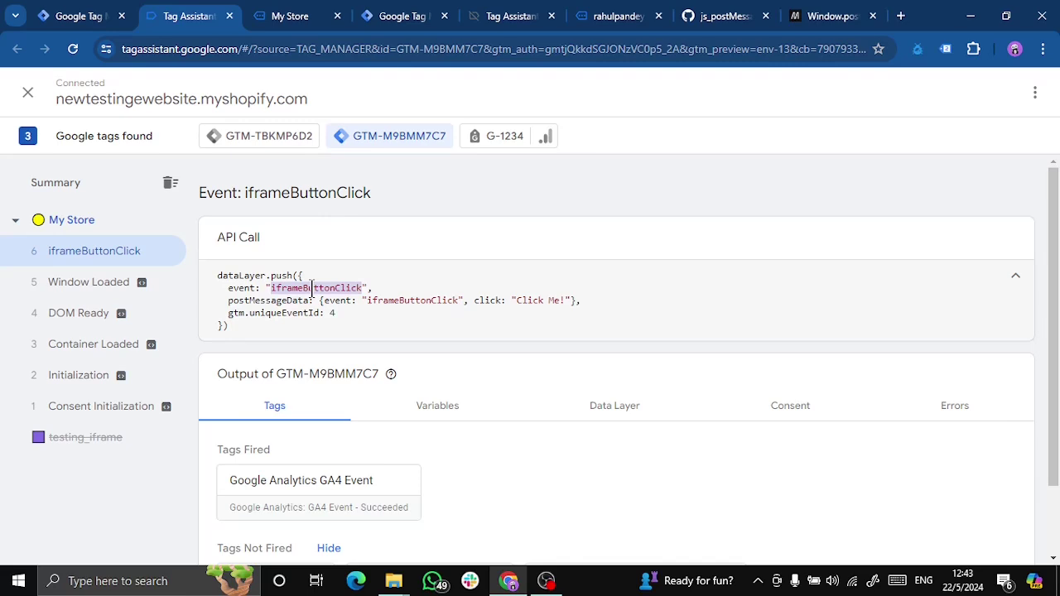
pyautogui.click(100, 15)
pyautogui.click(362, 302)
pyautogui.write('iframeButtonClick')
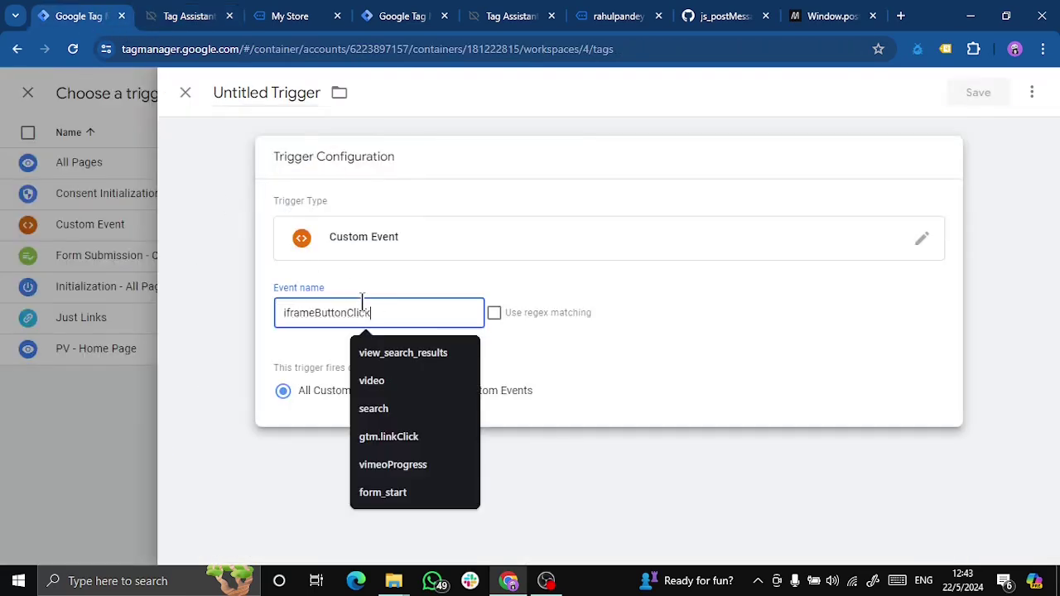
# Name the trigger CE - iframeButtonClick and save it to the tag.
pyautogui.click(267, 84)
pyautogui.write('CE')
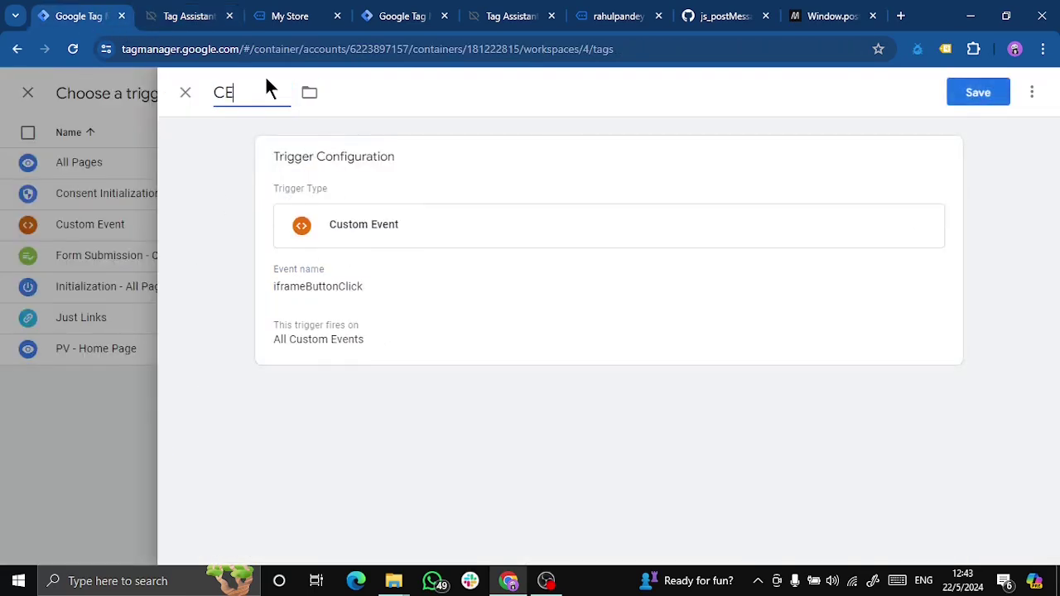
pyautogui.write(' -')
pyautogui.write('iframeButtonClick')
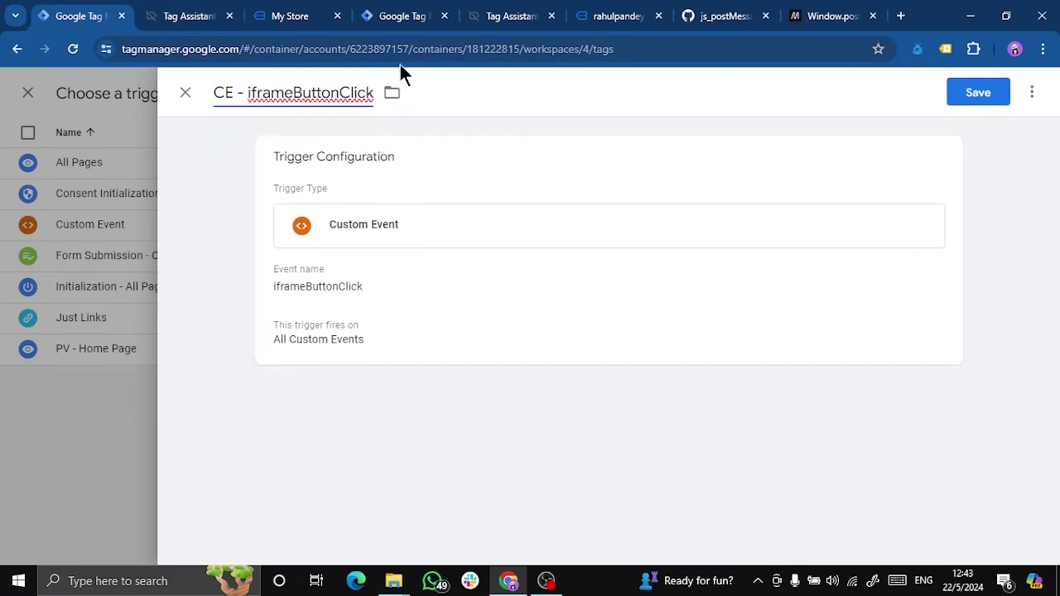
pyautogui.click(987, 93)
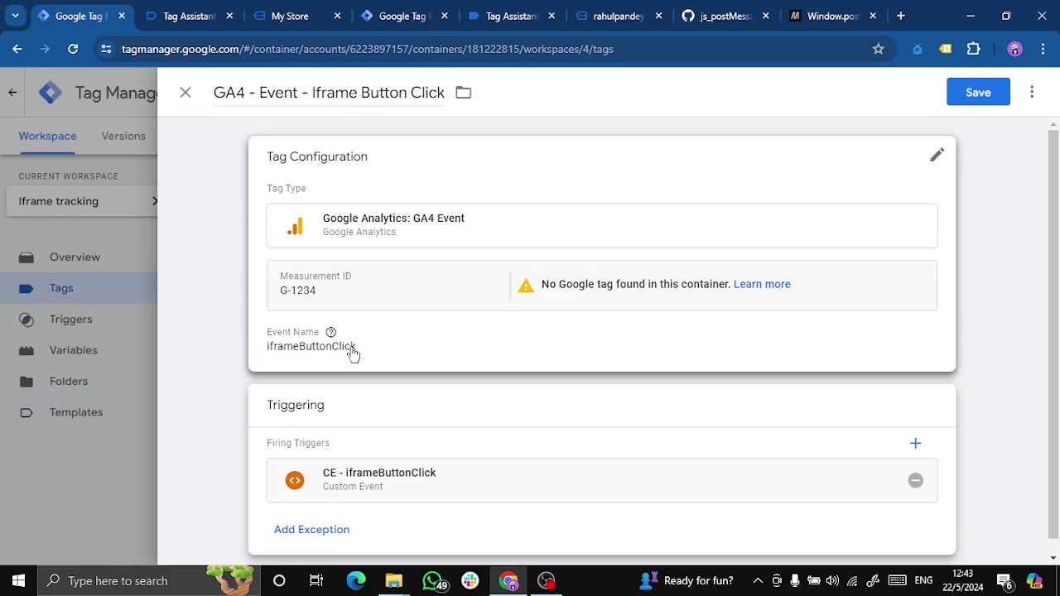
# Check the pushed click value in Tag Assistant and add an empty event parameter row to the tag.
pyautogui.click(455, 369)
pyautogui.click(307, 320)
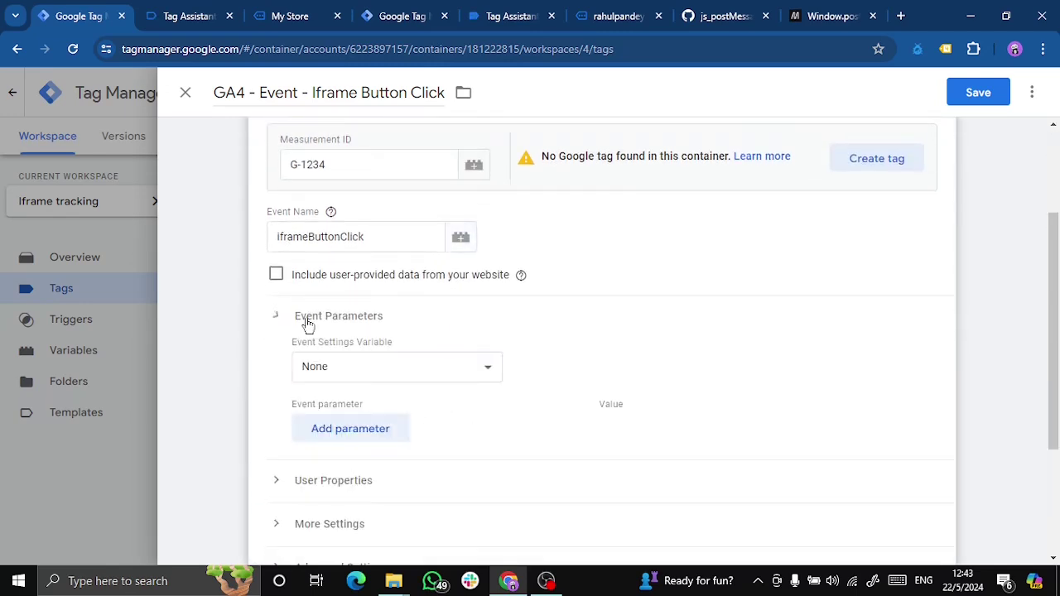
pyautogui.scroll(-1, 705, 429)
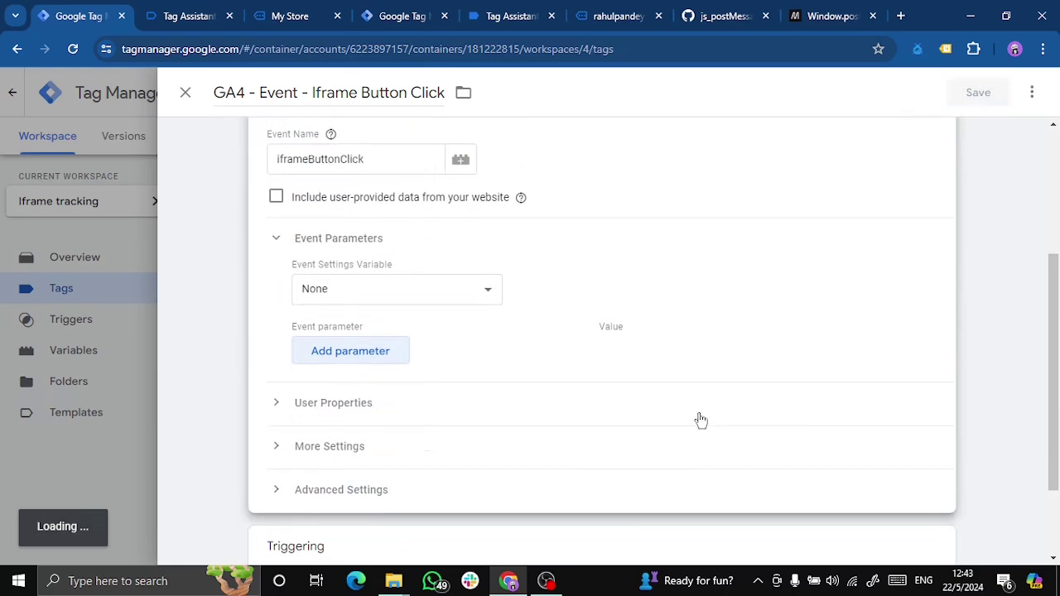
pyautogui.click(191, 16)
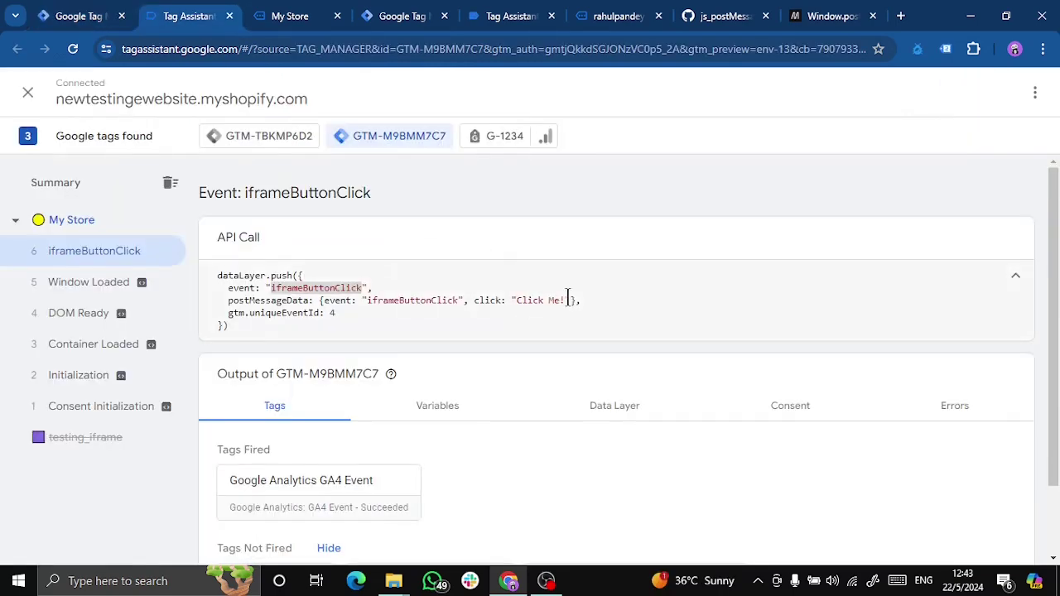
pyautogui.moveTo(563, 300); pyautogui.dragTo(508, 301)
pyautogui.click(78, 15)
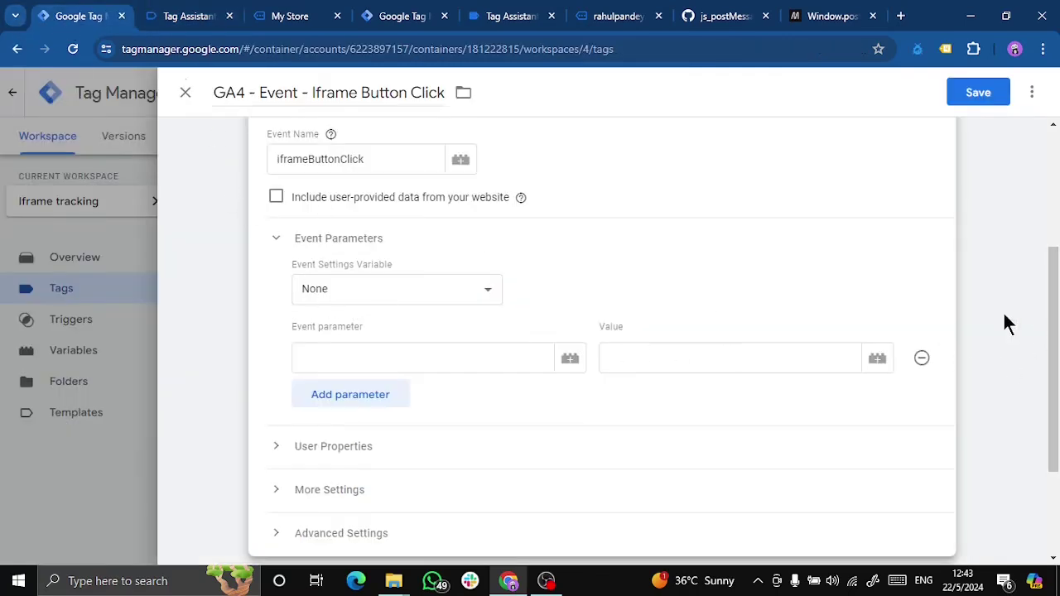
# Examine the Click Me! button inside the store page's iframe, moving the Tag Assistant badge off it.
pyautogui.click(285, 18)
pyautogui.scroll(-5, 458, 300)
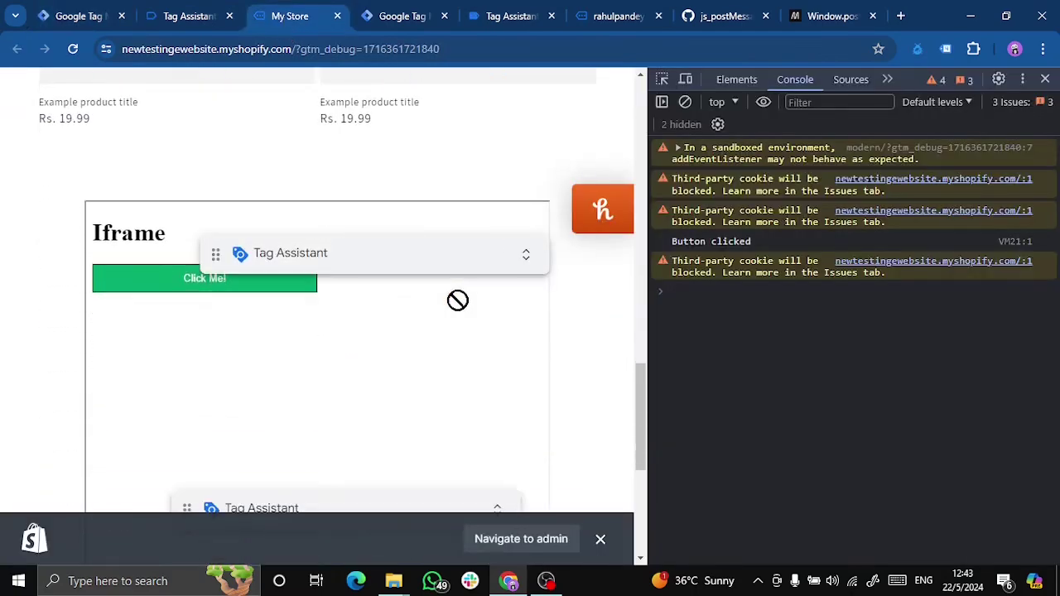
pyautogui.moveTo(426, 260); pyautogui.dragTo(367, 161)
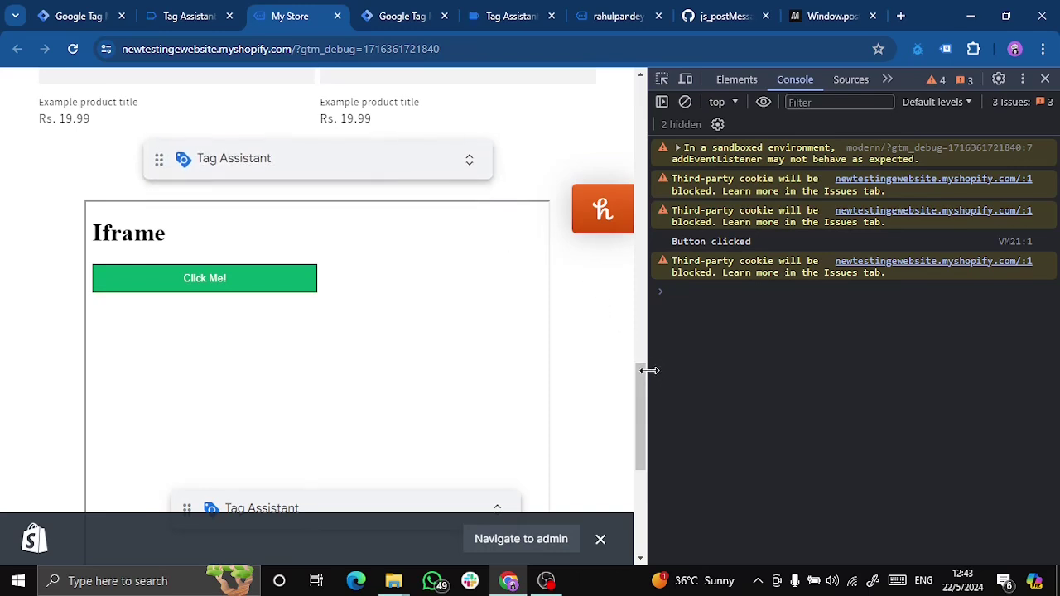
pyautogui.moveTo(641, 397); pyautogui.dragTo(638, 391)
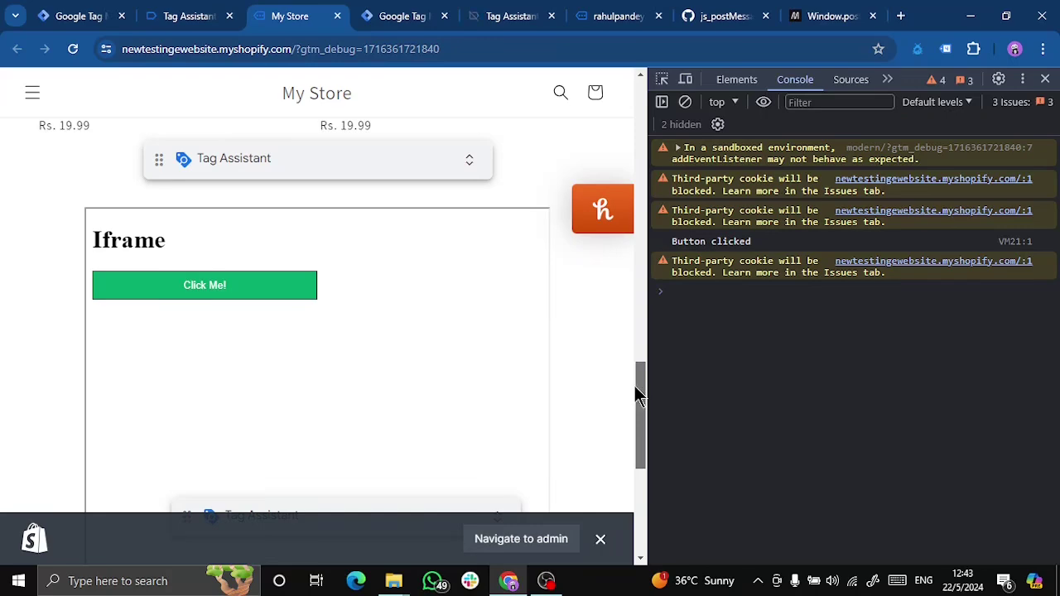
pyautogui.click(203, 23)
pyautogui.click(70, 25)
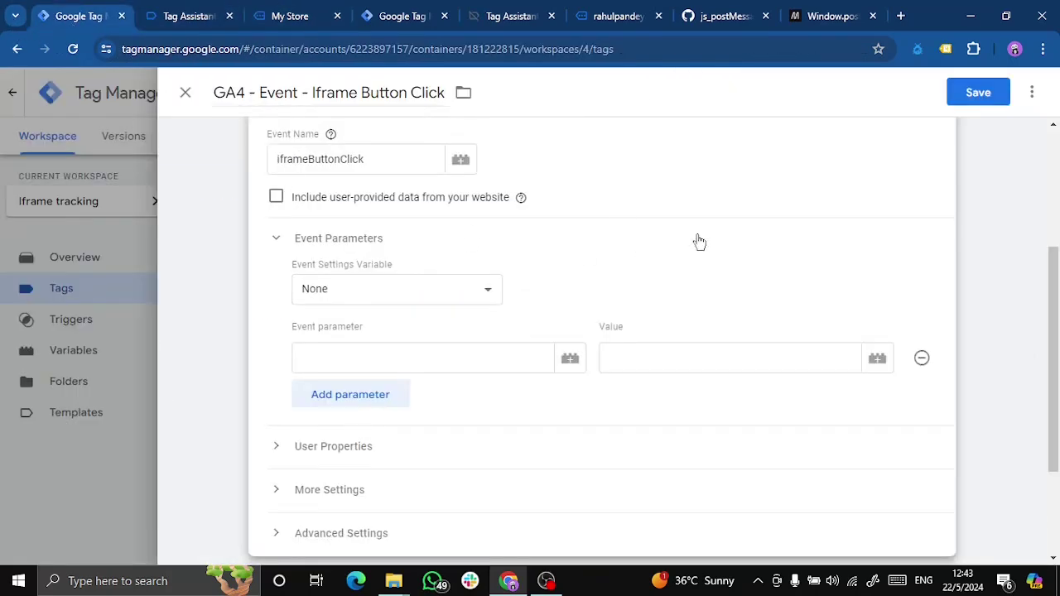
# Delete the empty event parameter row and save the GA4 event tag.
pyautogui.click(978, 104)
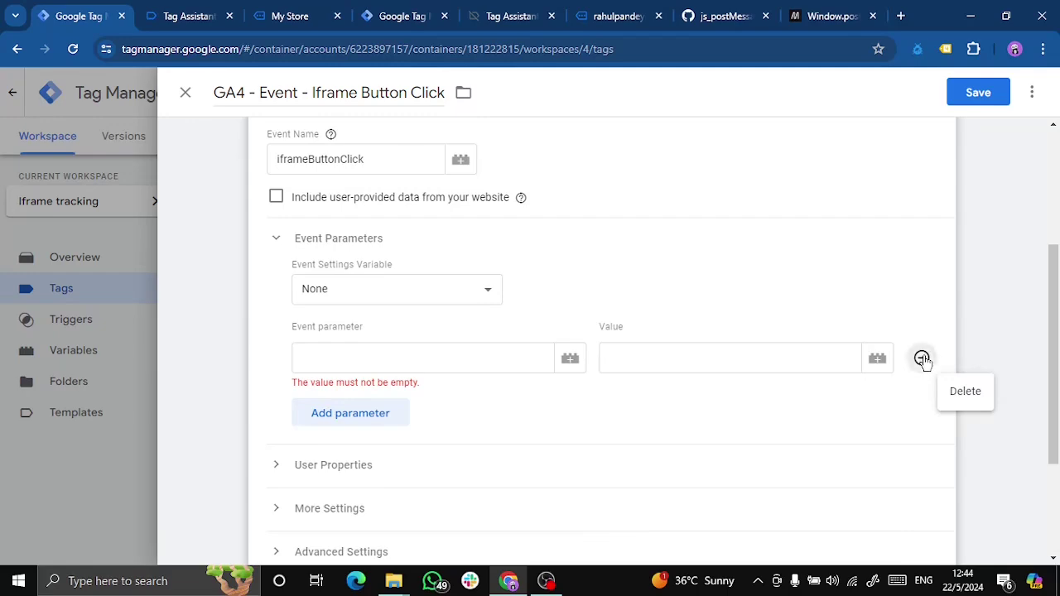
pyautogui.click(921, 358)
pyautogui.click(986, 95)
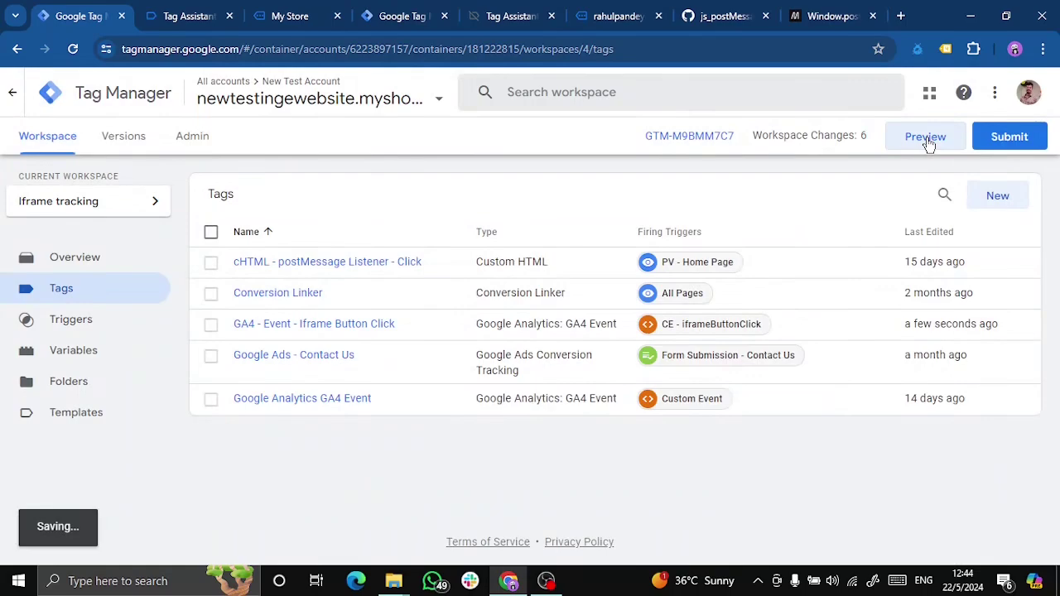
# Preview the container on the store site, continue past the connection notice and switch to the store page.
pyautogui.click(926, 138)
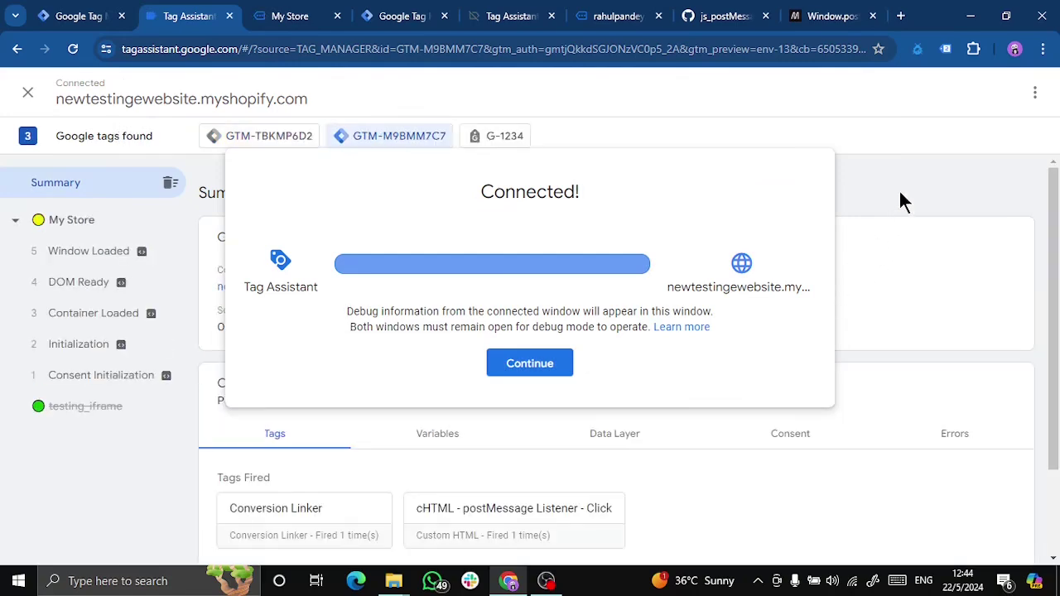
pyautogui.click(516, 374)
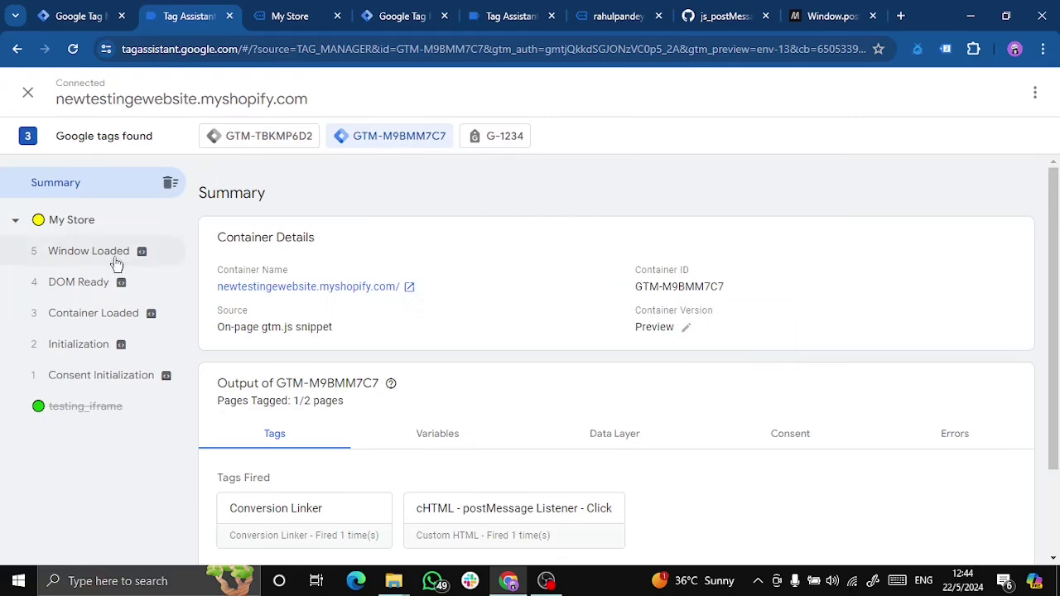
pyautogui.click(281, 17)
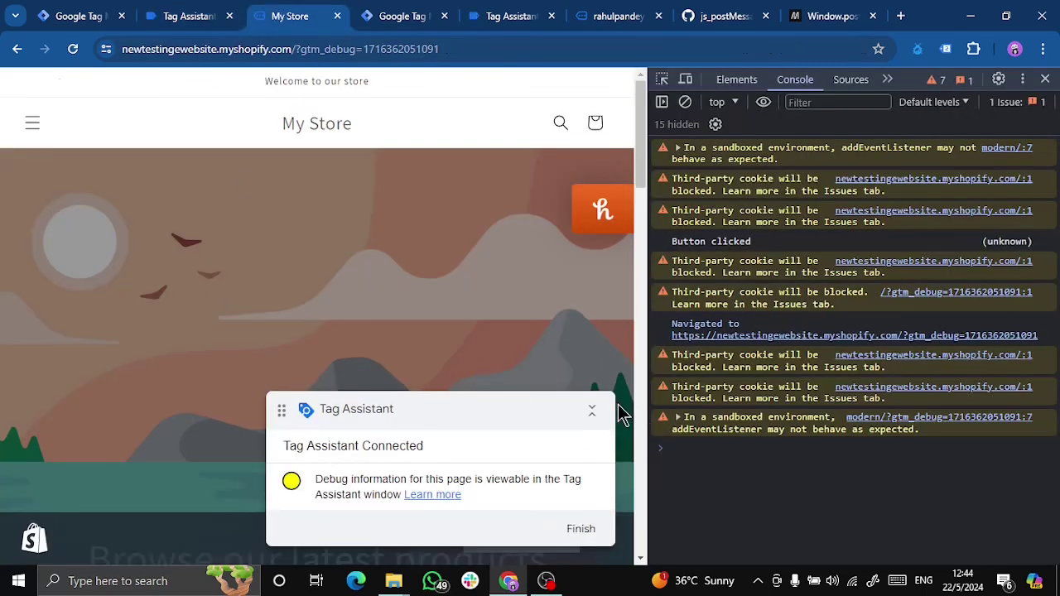
# Clear the browser console, trigger the Click Me! button inside the store's iframe and dismiss its alert.
pyautogui.click(593, 409)
pyautogui.scroll(-6, 451, 298)
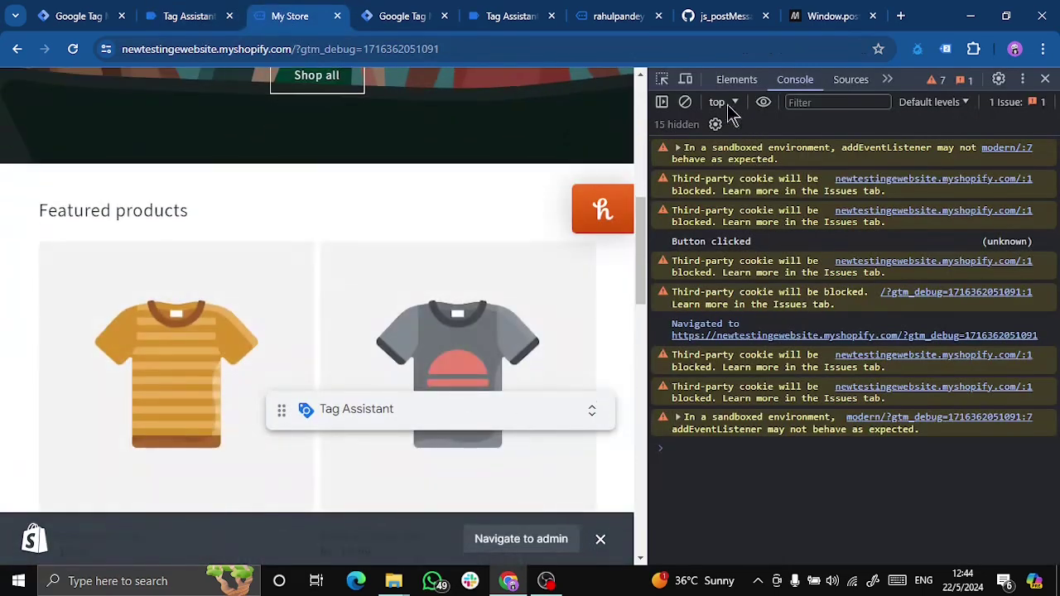
pyautogui.click(684, 102)
pyautogui.moveTo(442, 422); pyautogui.dragTo(405, 300)
pyautogui.scroll(-2, 406, 306)
pyautogui.scroll(-6, 406, 307)
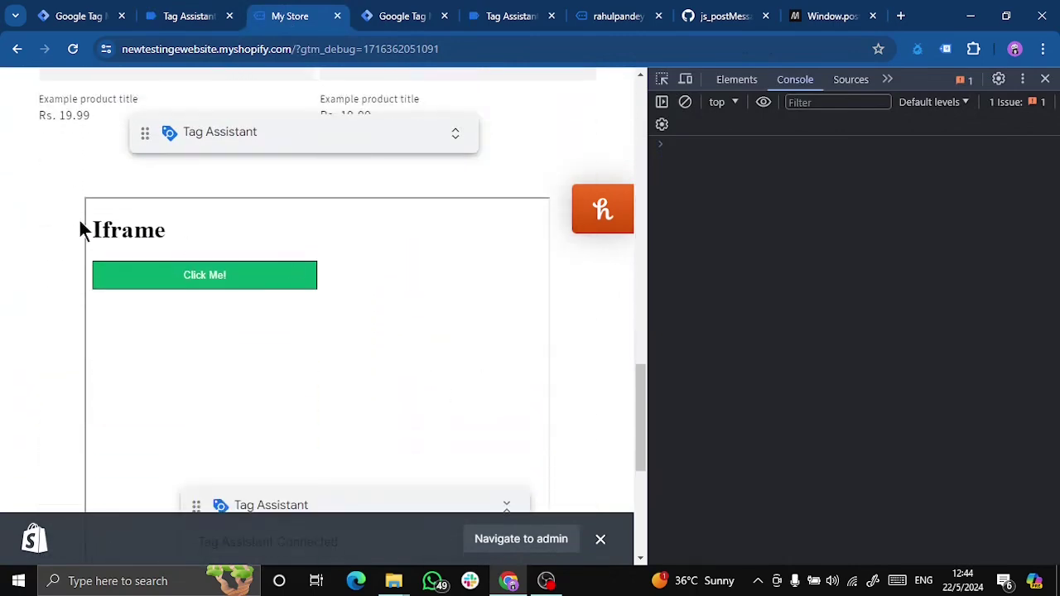
pyautogui.click(192, 280)
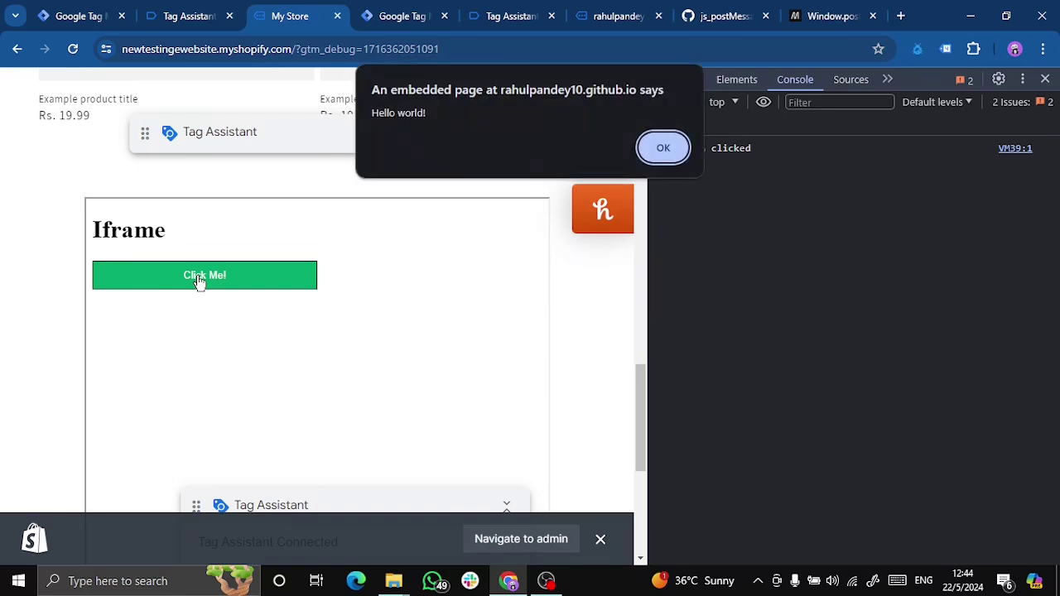
pyautogui.click(657, 148)
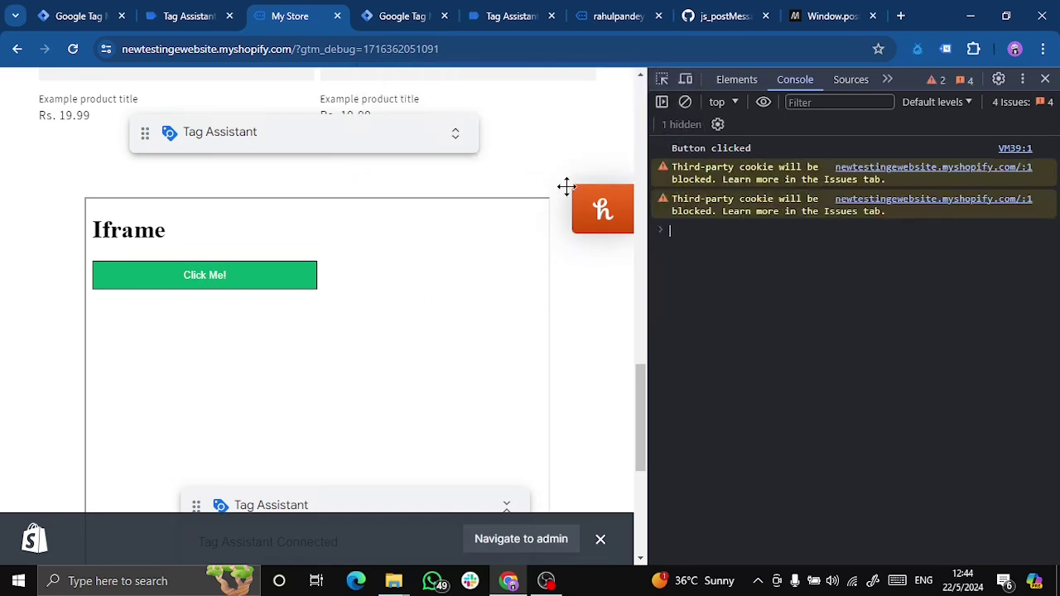
# Review the tags fired on the iframeButtonClick event in Tag Assistant.
pyautogui.click(175, 25)
pyautogui.click(88, 255)
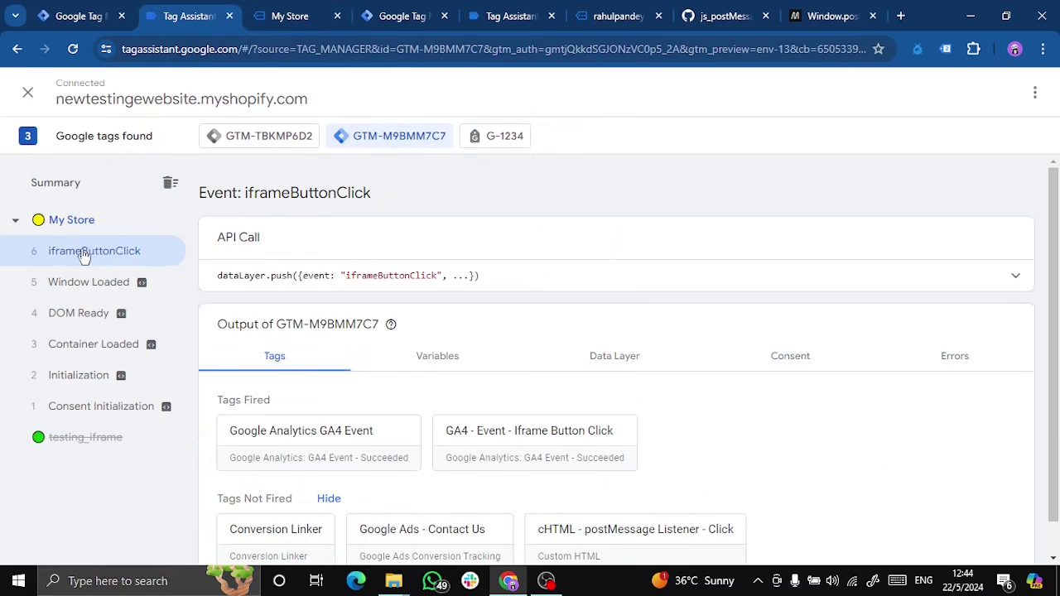
pyautogui.scroll(-1, 1031, 331)
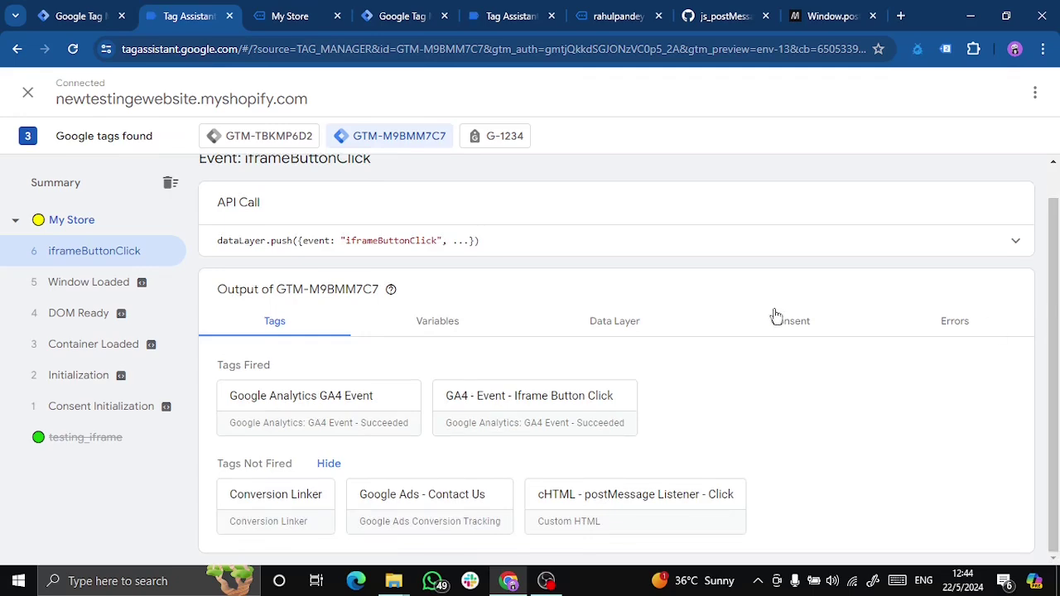
# Examine the event name and firing trigger of the GA4 - Event - Iframe Button Click tag, and return to the store container's tags.
pyautogui.click(514, 417)
pyautogui.doubleClick(529, 350)
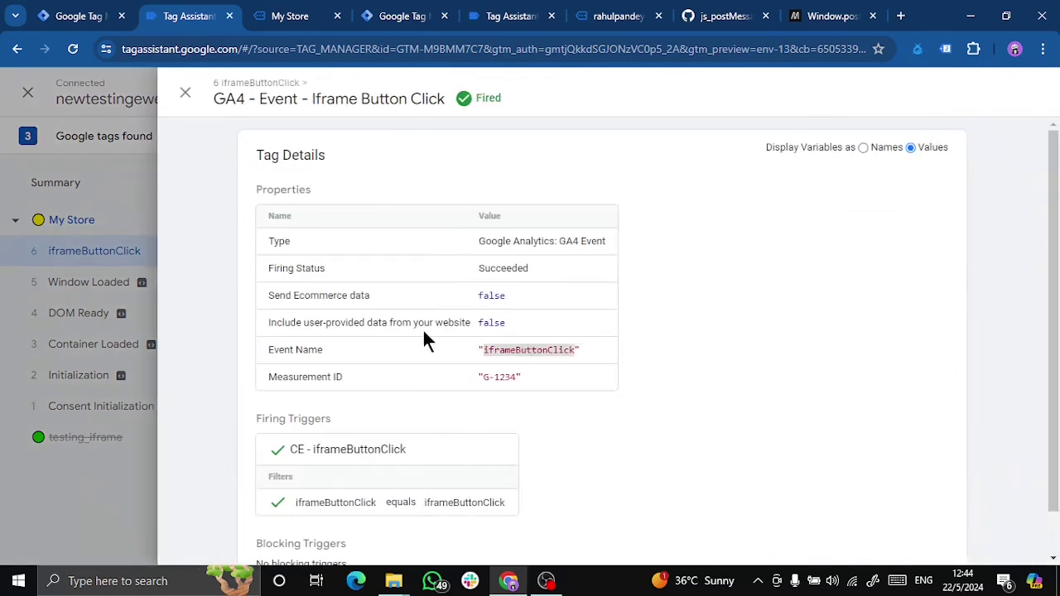
pyautogui.scroll(-1, 527, 455)
pyautogui.moveTo(512, 454); pyautogui.dragTo(279, 456)
pyautogui.click(622, 464)
pyautogui.moveTo(1053, 309); pyautogui.dragTo(1049, 248)
pyautogui.click(525, 355)
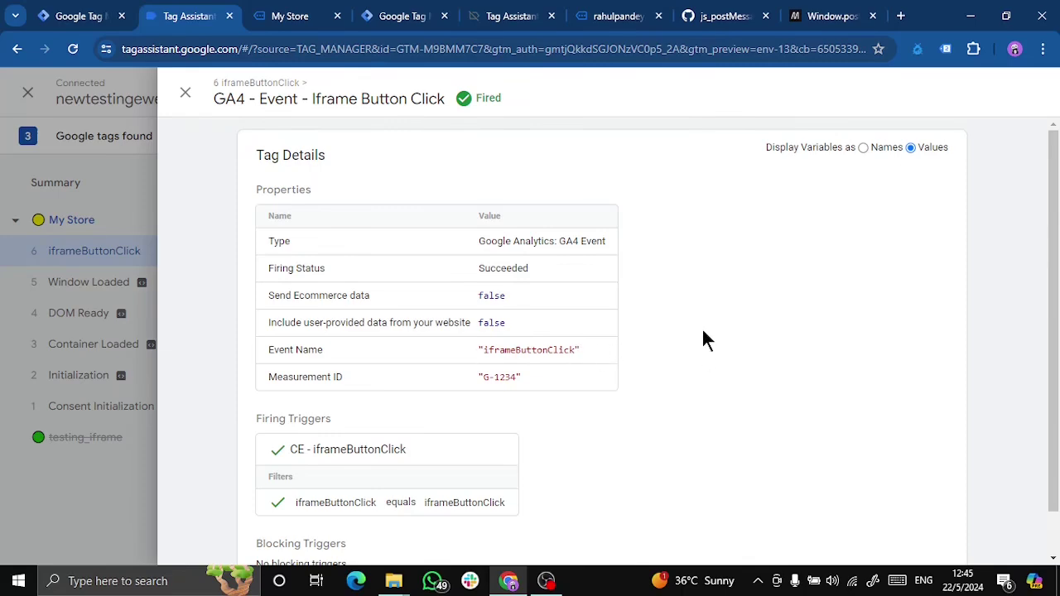
pyautogui.click(82, 16)
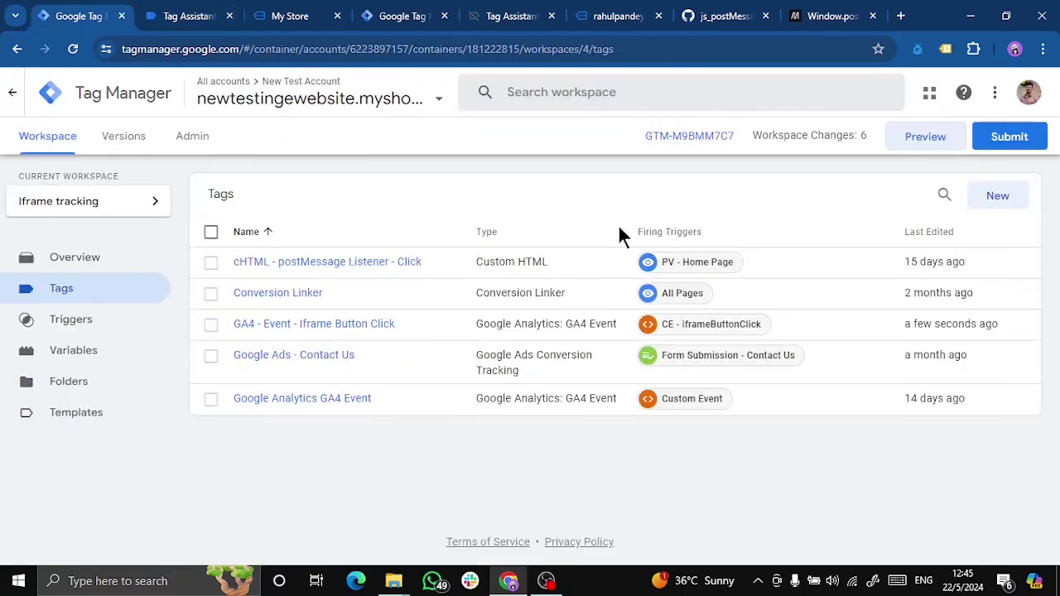